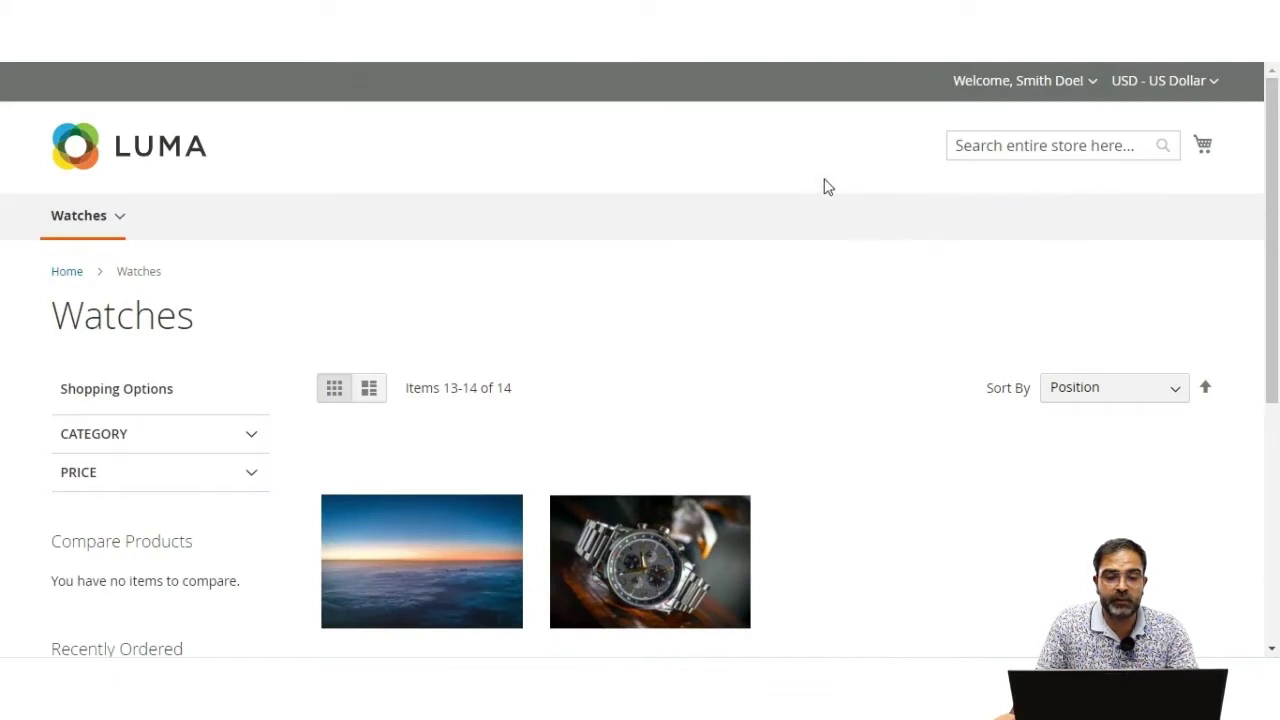
# Step: Open the Downloadable Product page from the Watches category and review its price
pyautogui.scroll(-1, 806, 180)
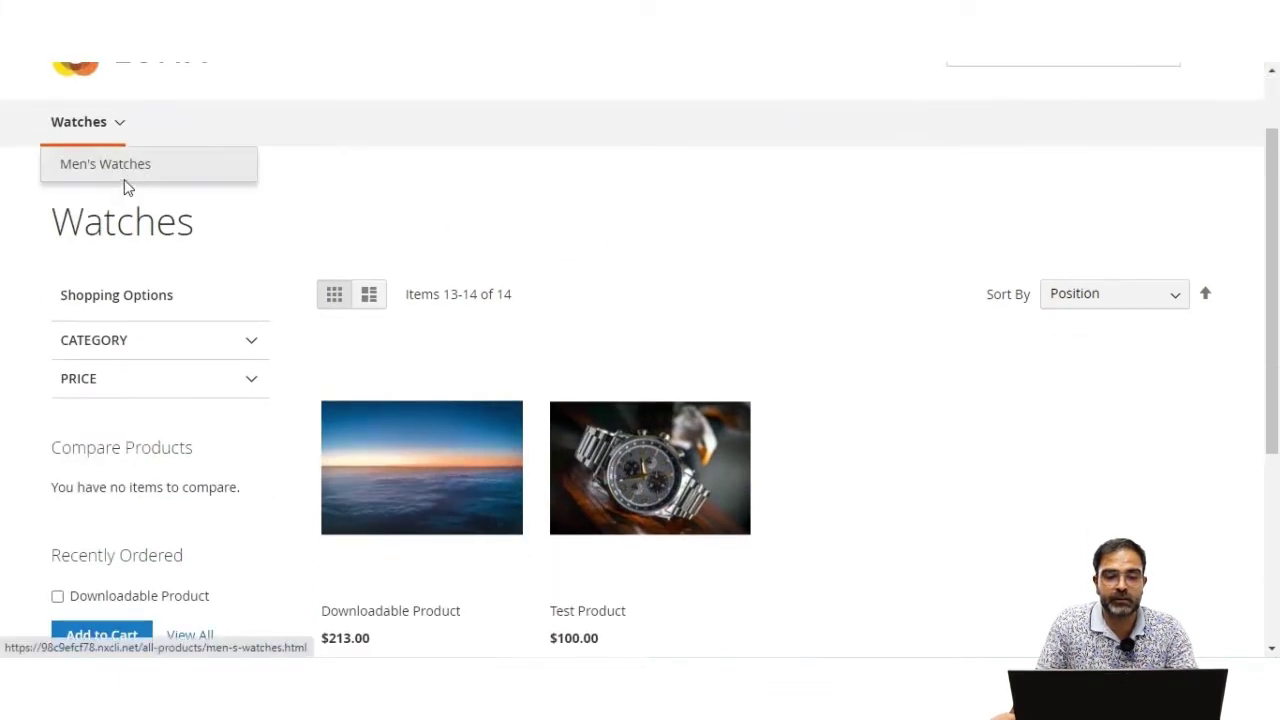
pyautogui.scroll(-2, 535, 420)
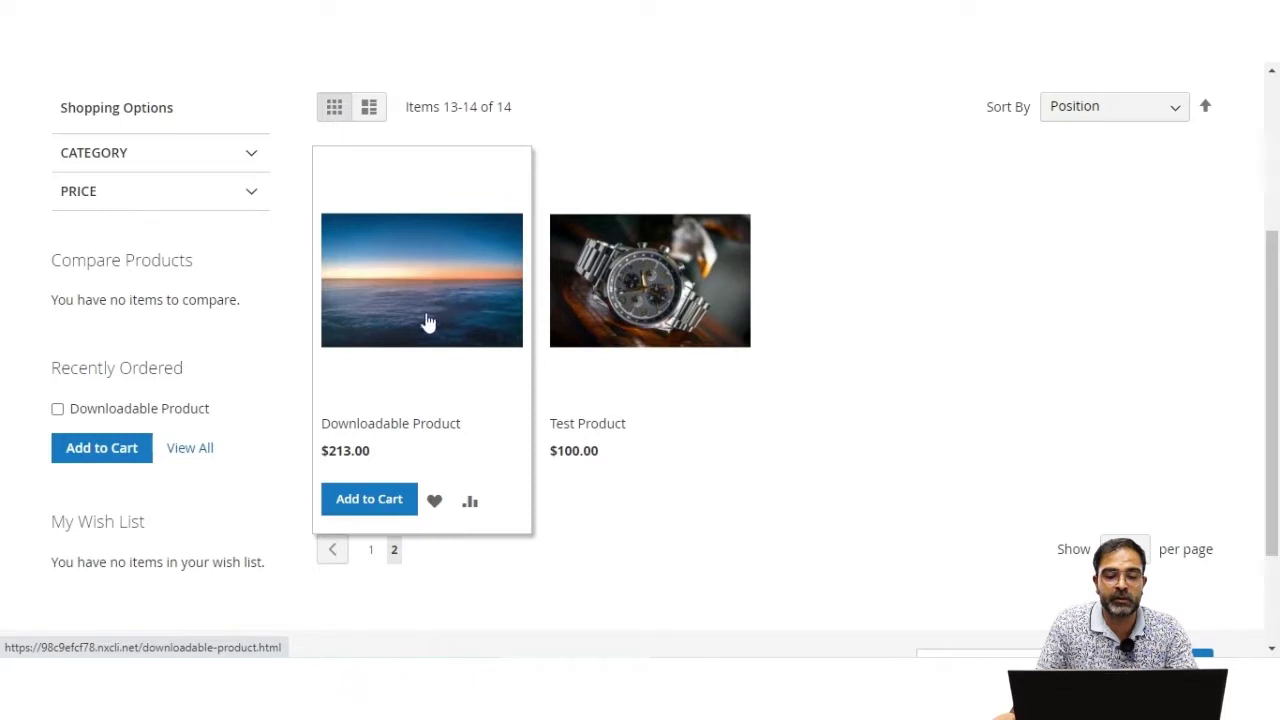
pyautogui.click(357, 451)
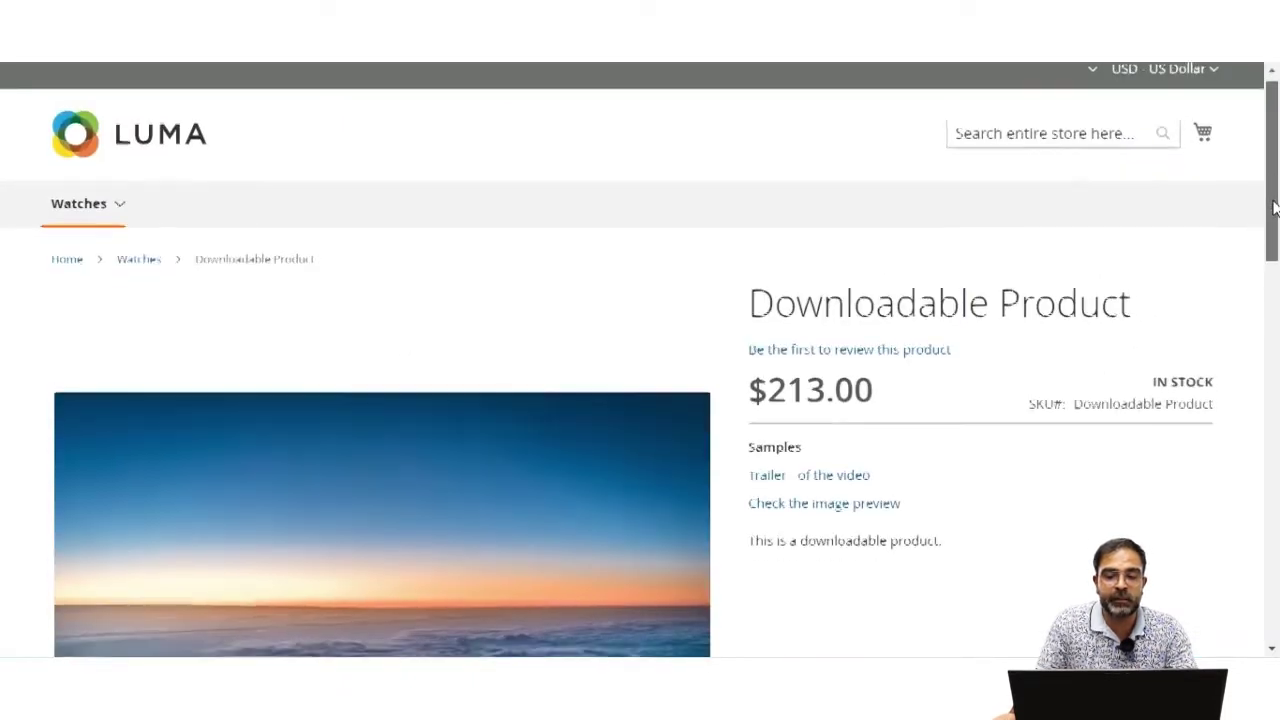
pyautogui.scroll(-2, 1268, 206)
pyautogui.moveTo(755, 189); pyautogui.dragTo(880, 192)
pyautogui.scroll(-1, 1276, 240)
pyautogui.scroll(-1, 1276, 240)
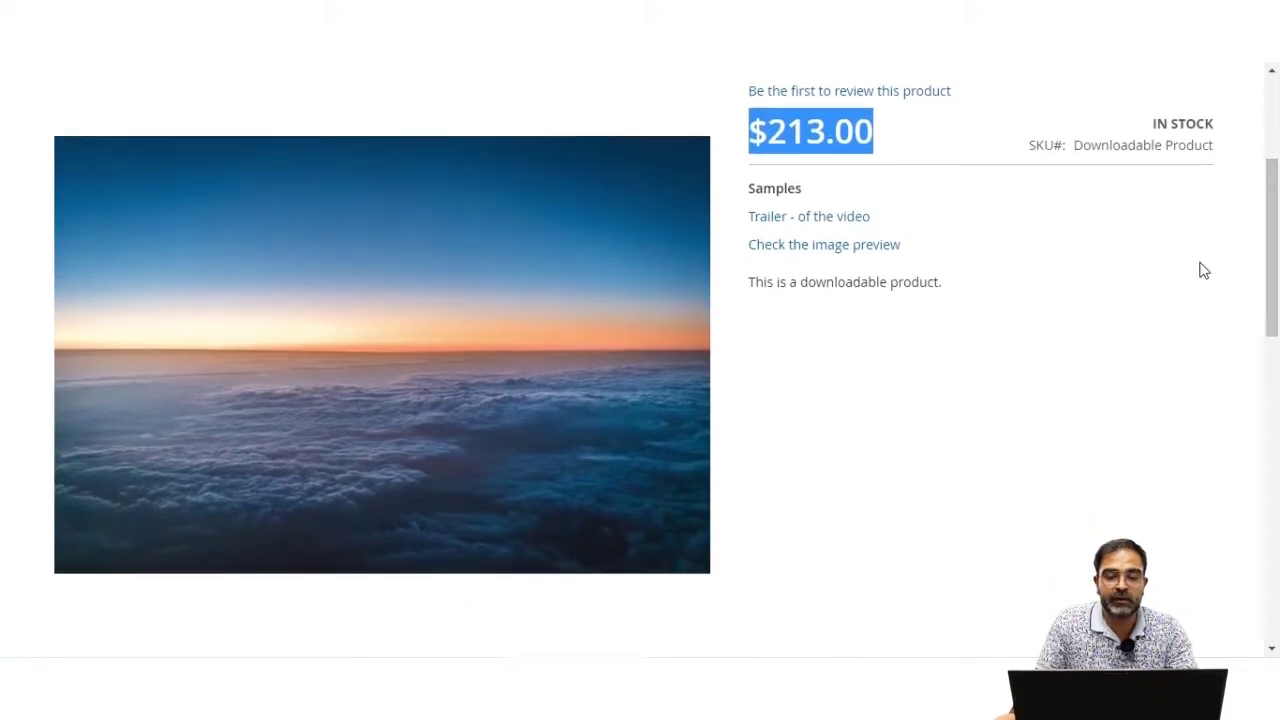
# Step: Preview the trailer video and the image sample offered in the product's Samples section
pyautogui.moveTo(755, 189); pyautogui.dragTo(801, 190)
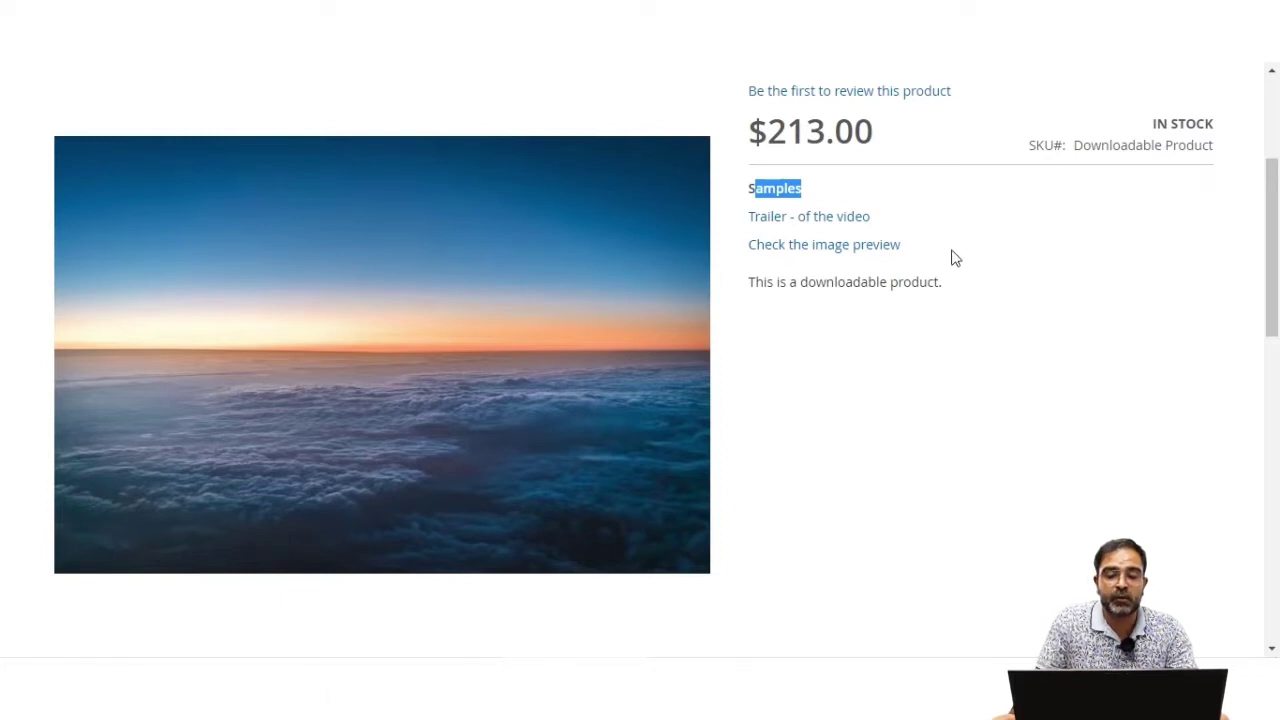
pyautogui.click(884, 195)
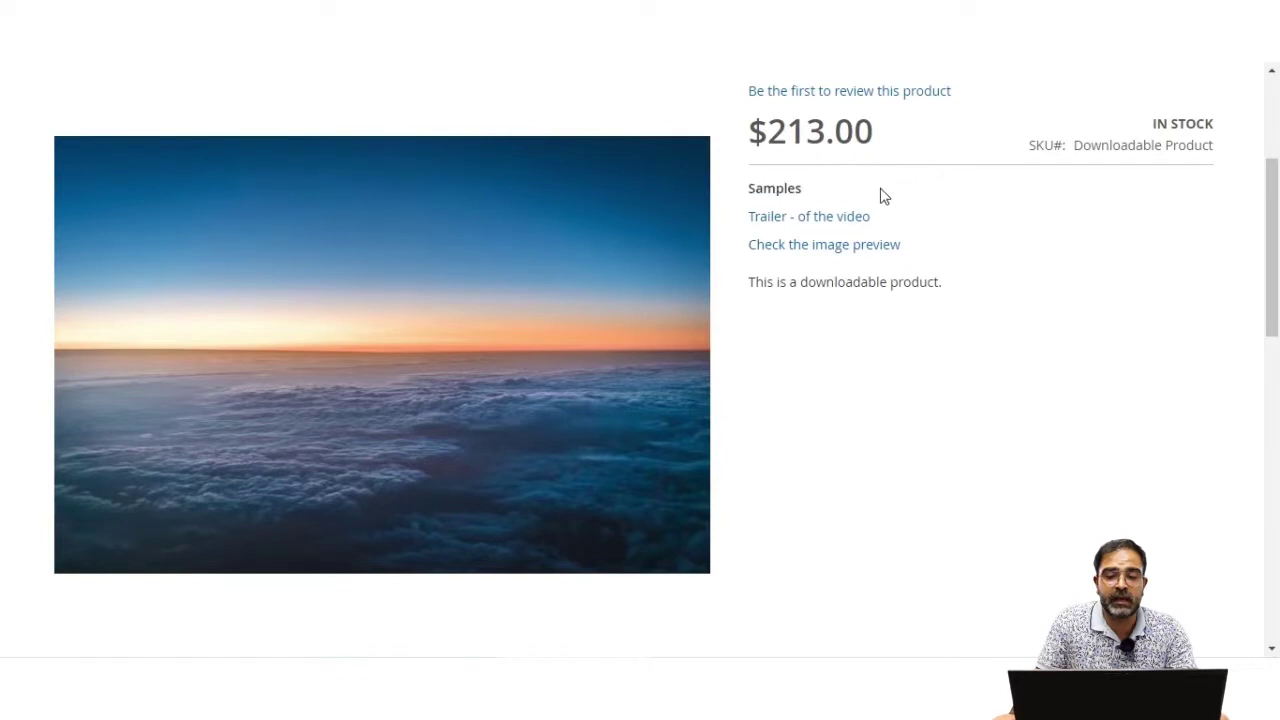
pyautogui.scroll(1, 857, 258)
pyautogui.scroll(-1, 857, 260)
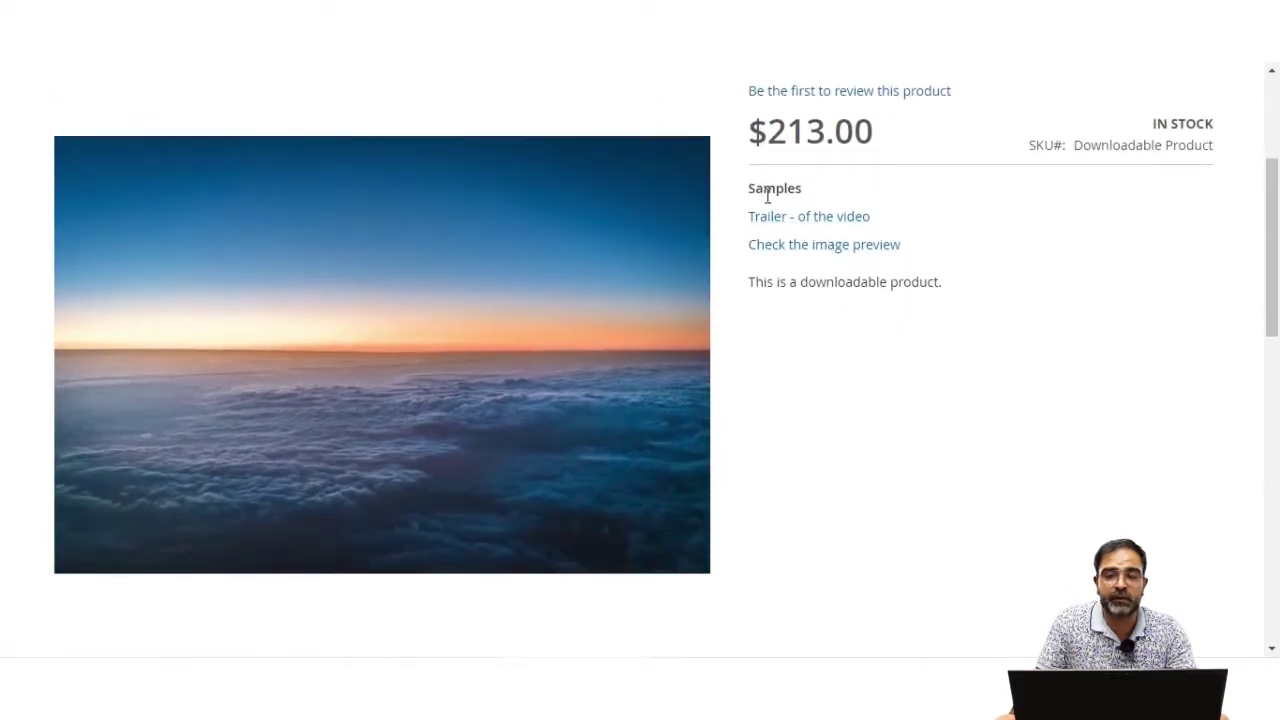
pyautogui.moveTo(766, 191); pyautogui.dragTo(797, 190)
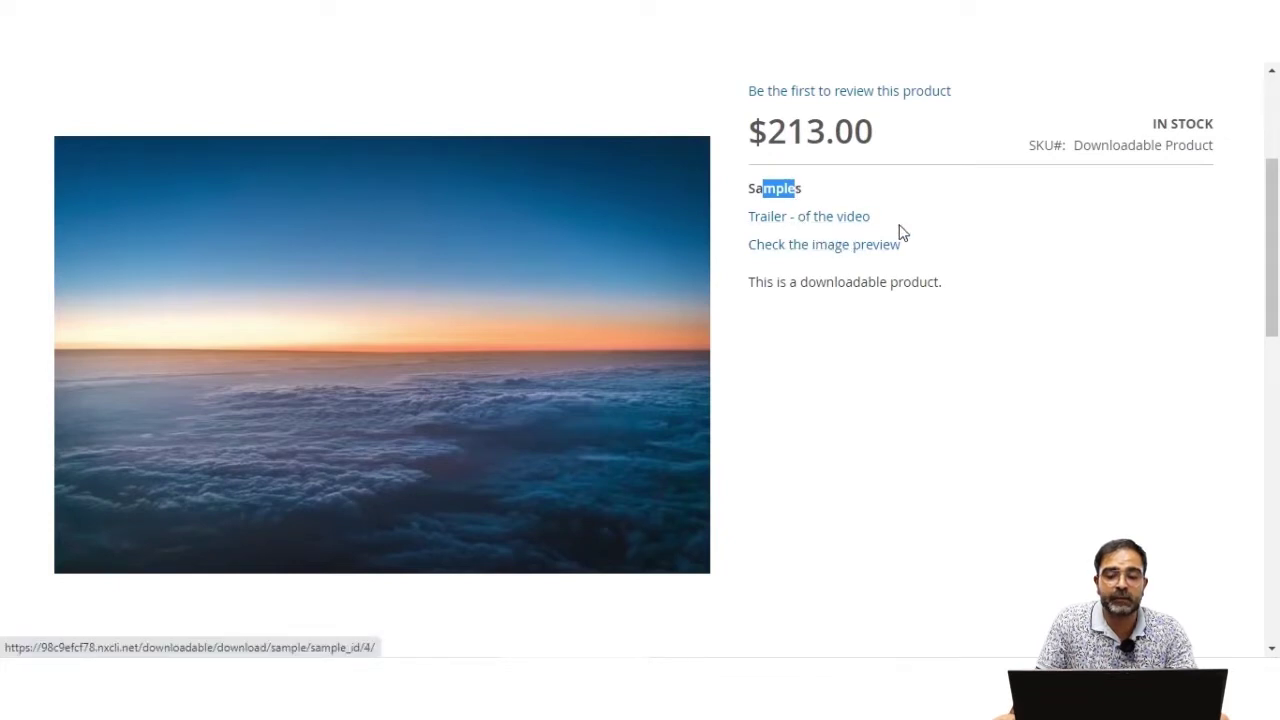
pyautogui.click(811, 218)
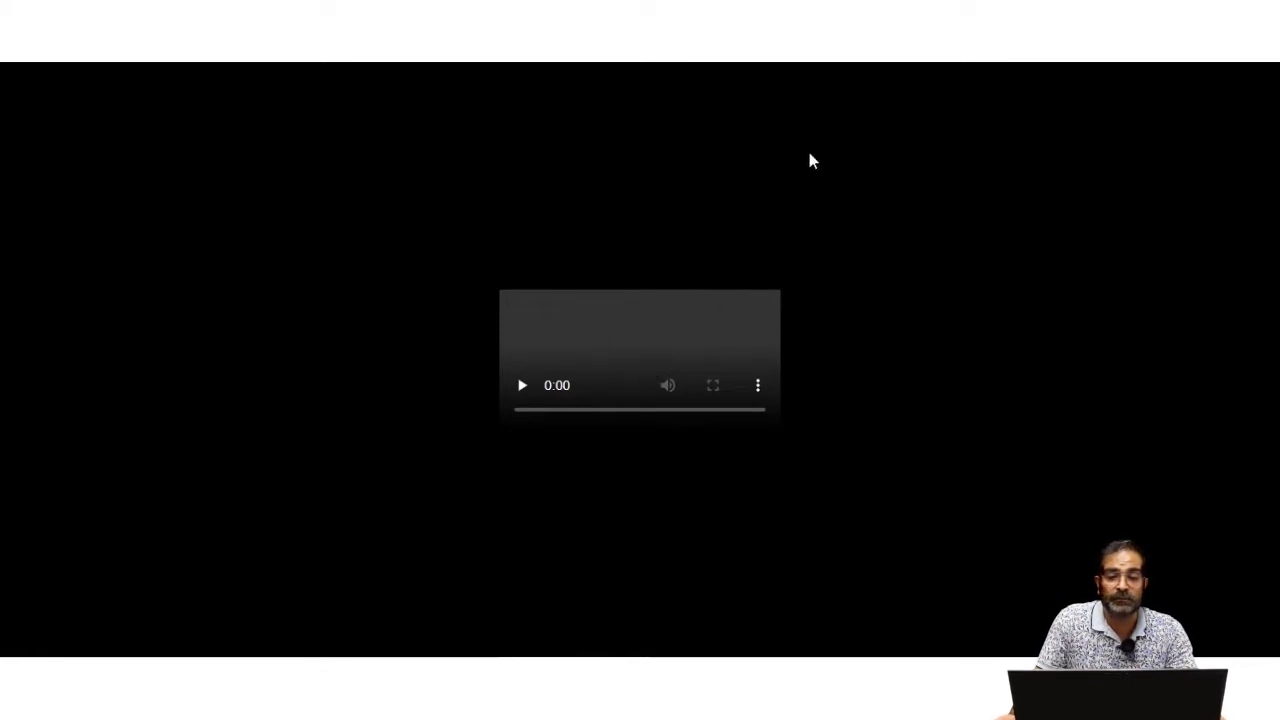
pyautogui.hotkey('alt', 'Left')
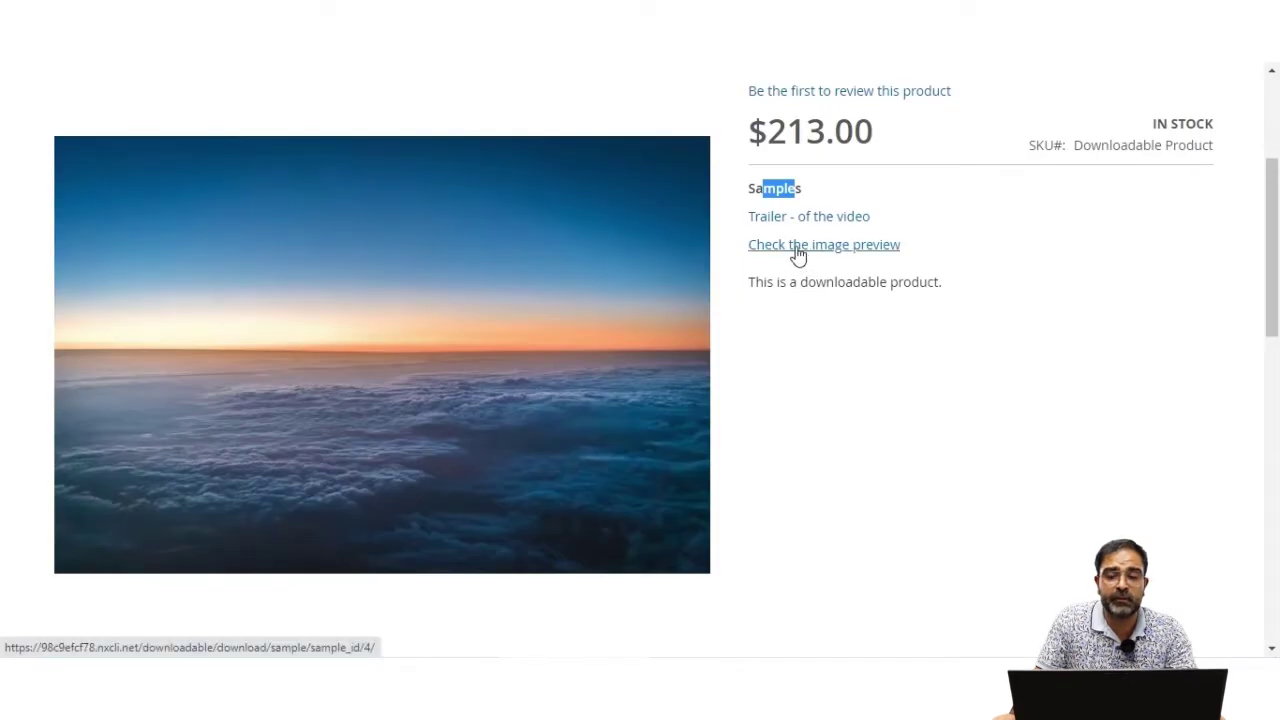
pyautogui.click(840, 250)
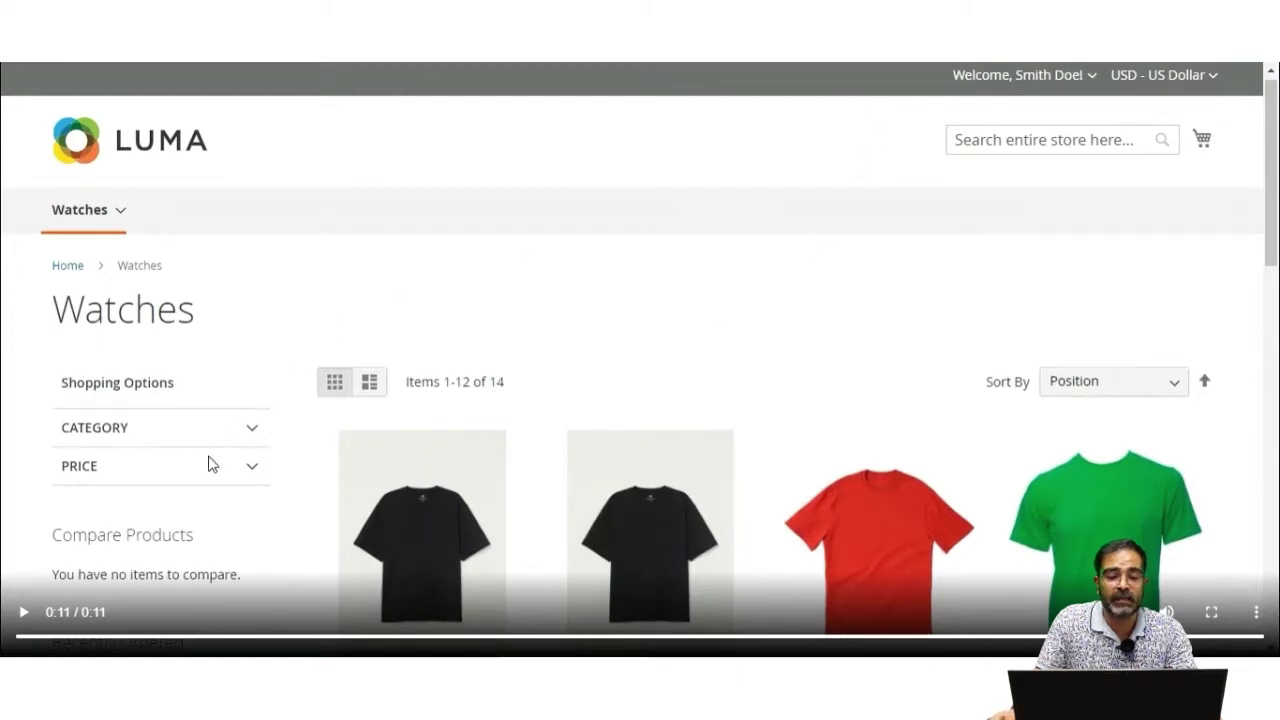
pyautogui.click(24, 612)
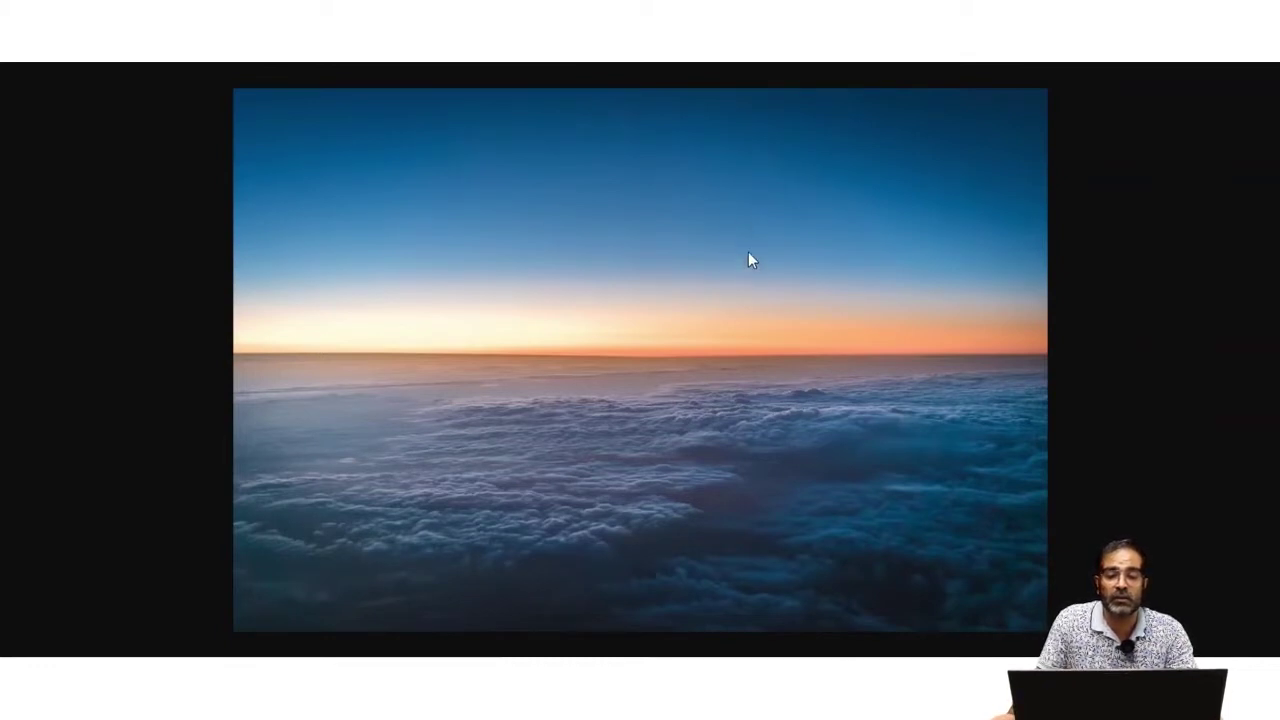
pyautogui.press('Escape')
pyautogui.click(1155, 303)
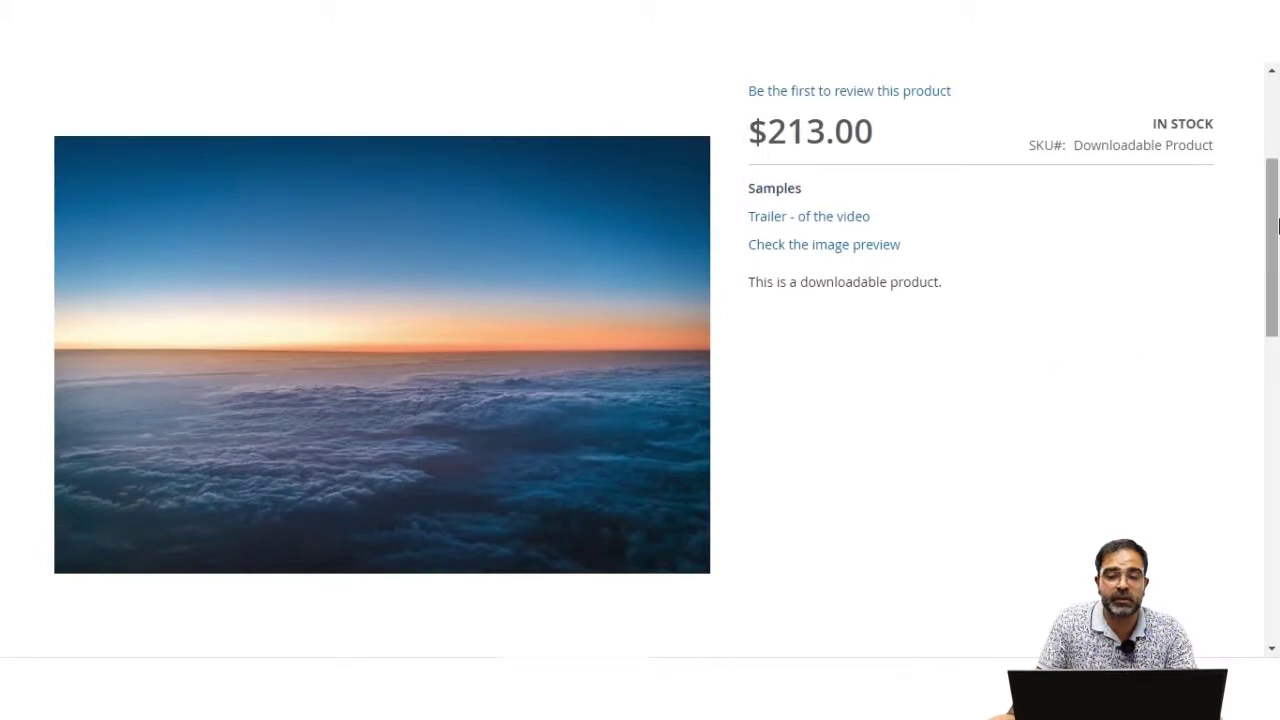
# Step: Examine the product's Links options, including each link's added price and its sample
pyautogui.moveTo(1278, 222); pyautogui.dragTo(1278, 363)
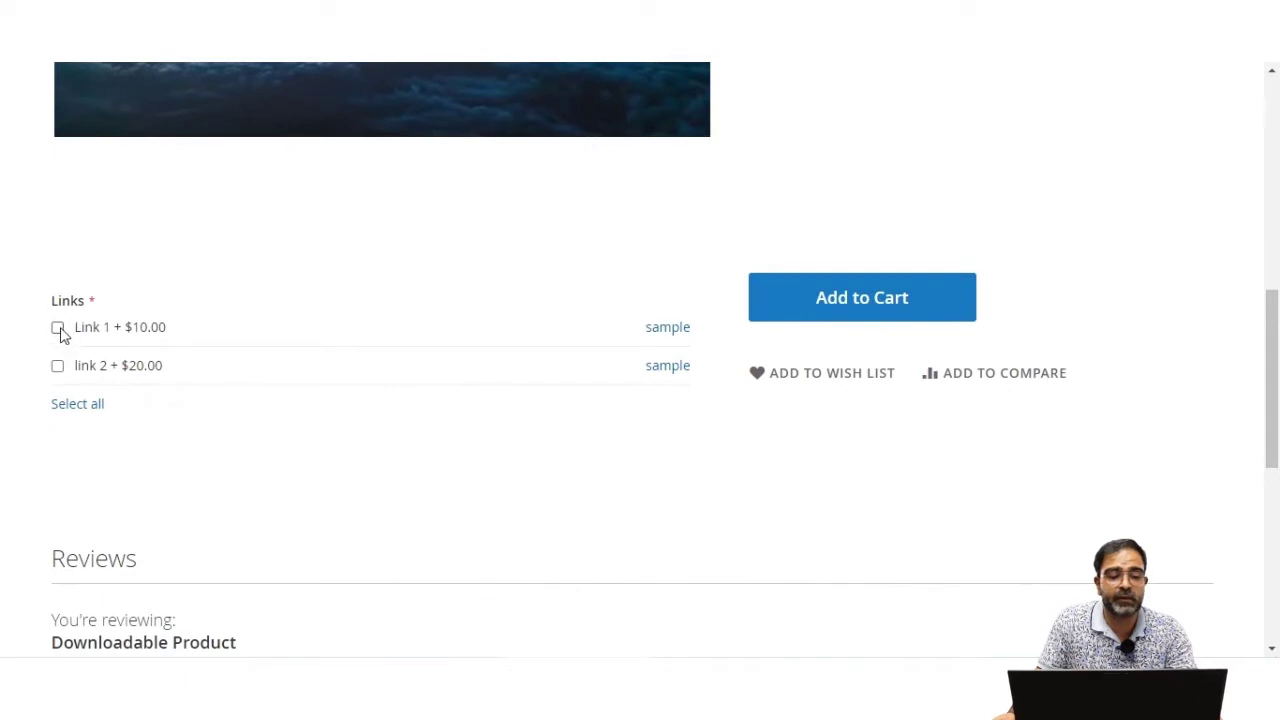
pyautogui.moveTo(85, 338); pyautogui.dragTo(170, 345)
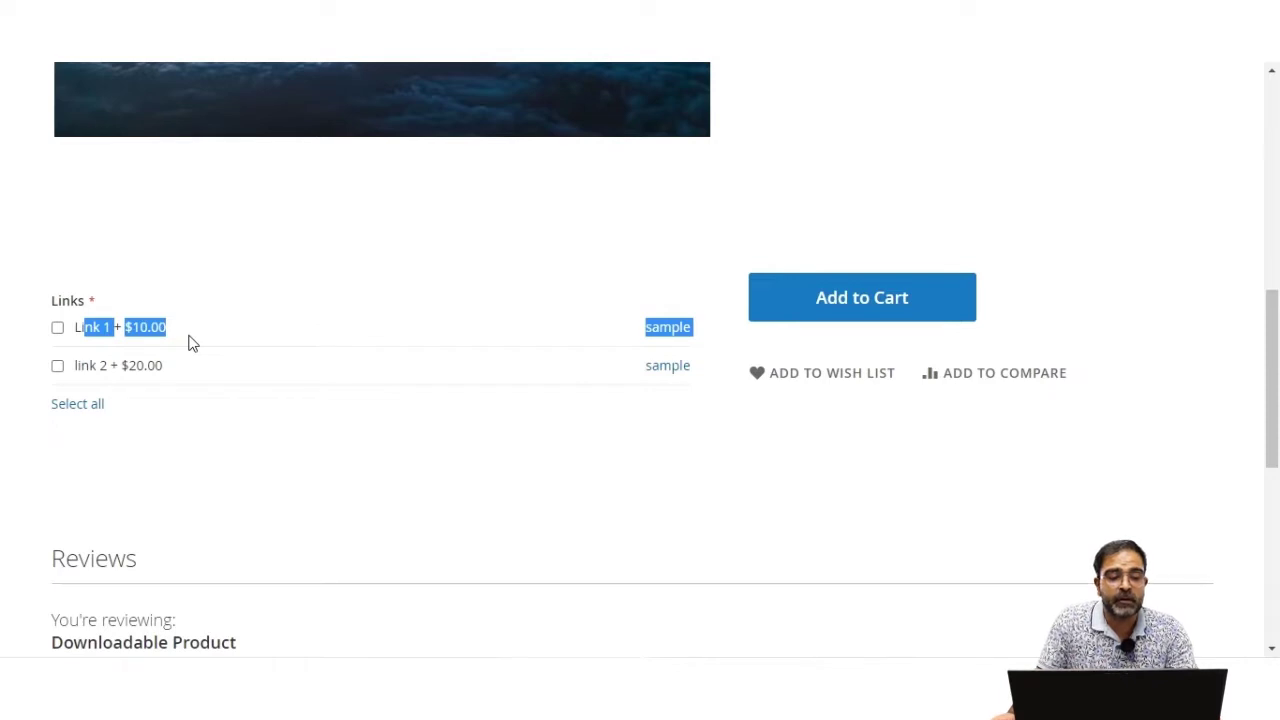
pyautogui.click(199, 324)
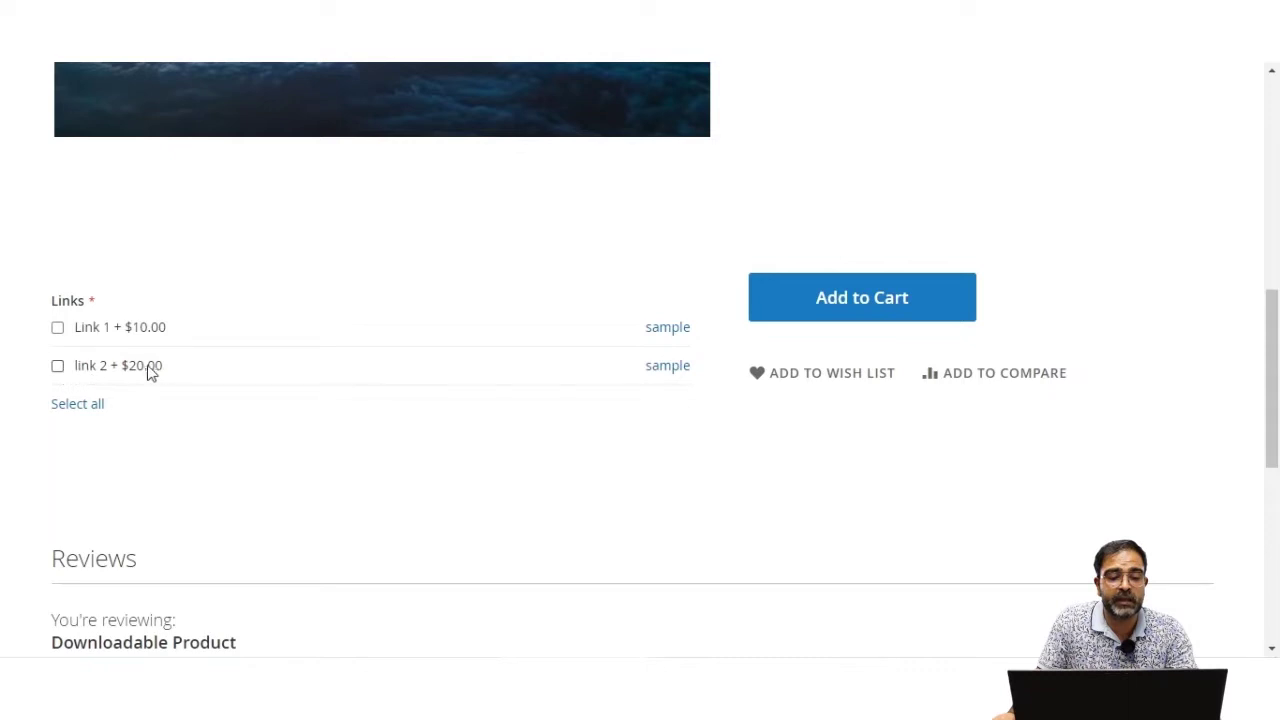
pyautogui.moveTo(89, 331); pyautogui.dragTo(172, 337)
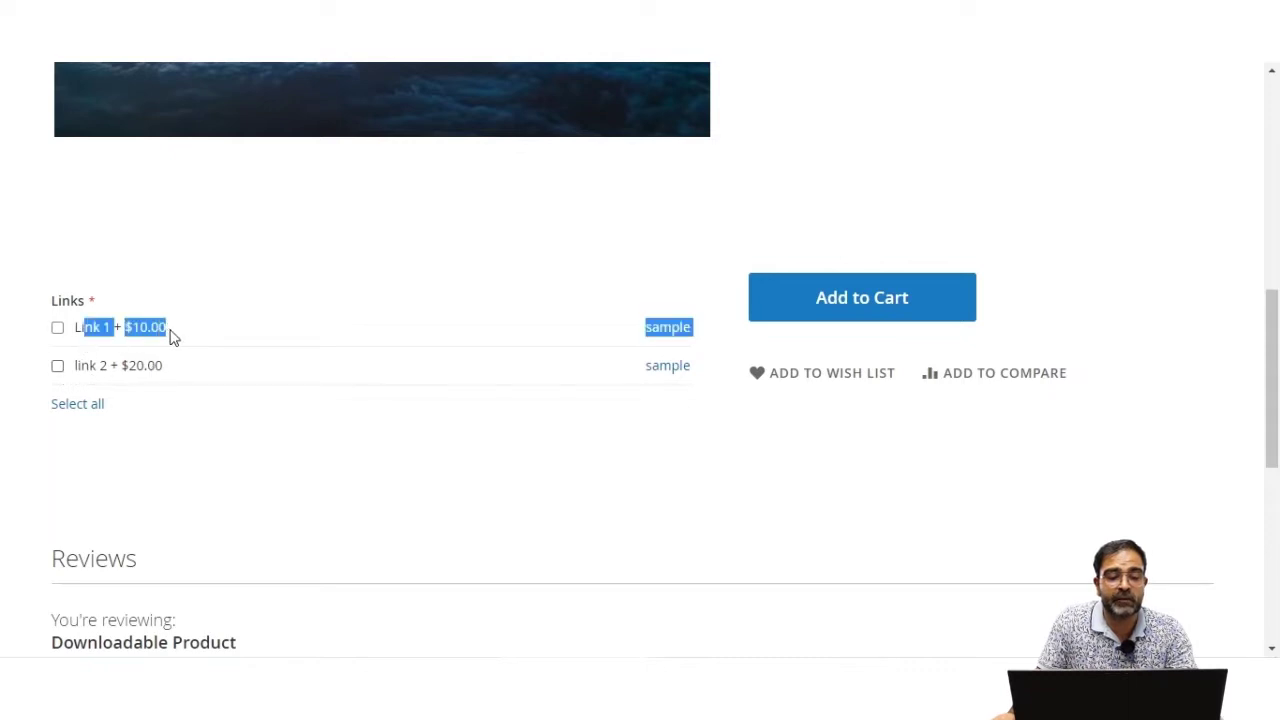
pyautogui.click(192, 336)
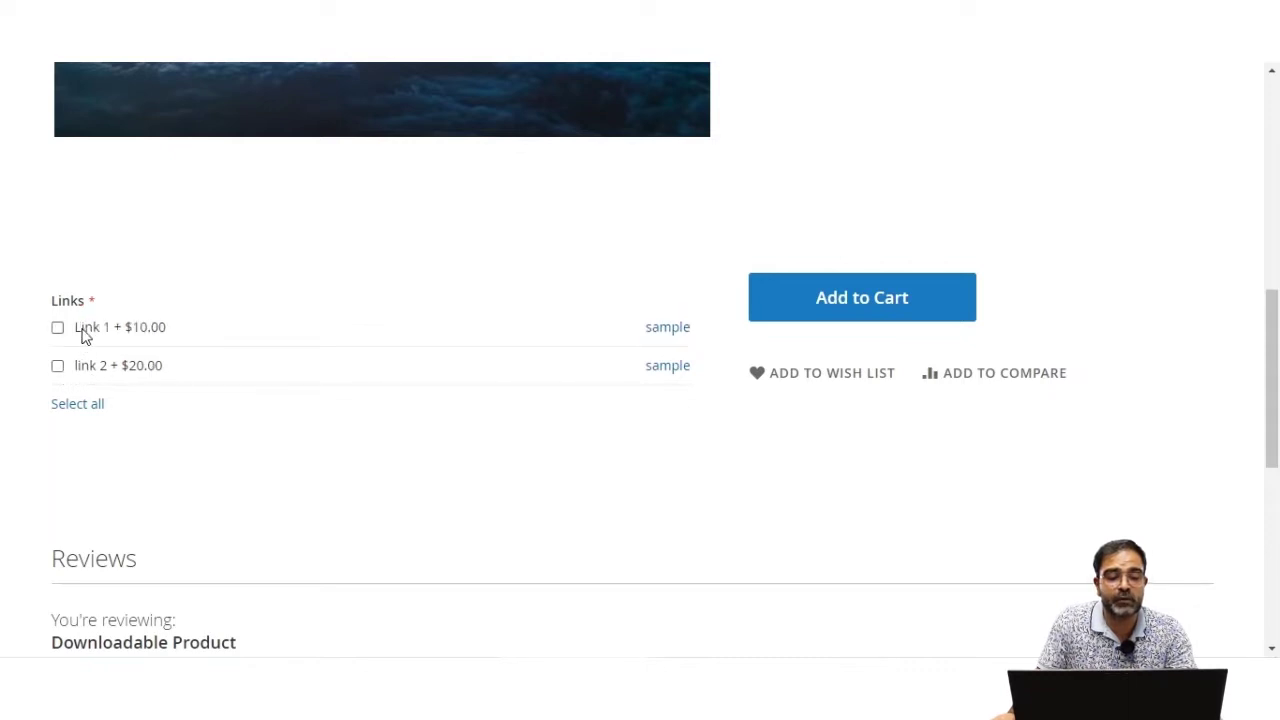
pyautogui.moveTo(84, 336); pyautogui.dragTo(170, 338)
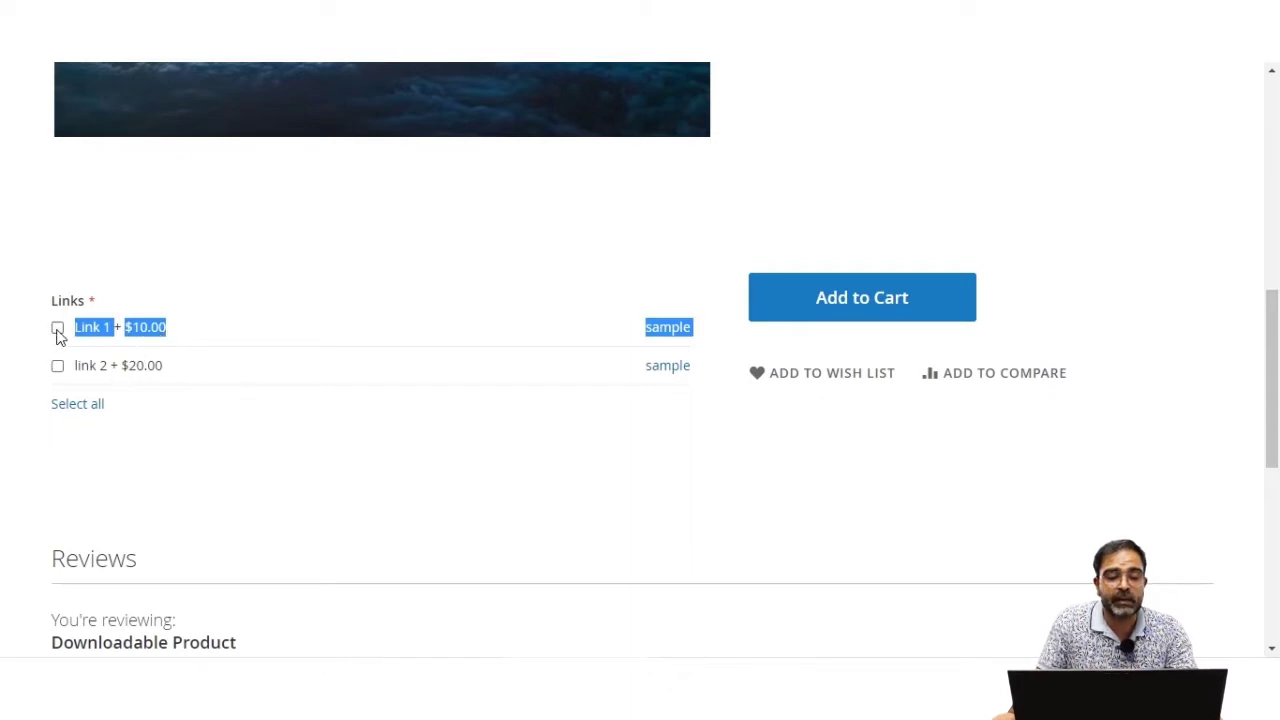
pyautogui.click(295, 374)
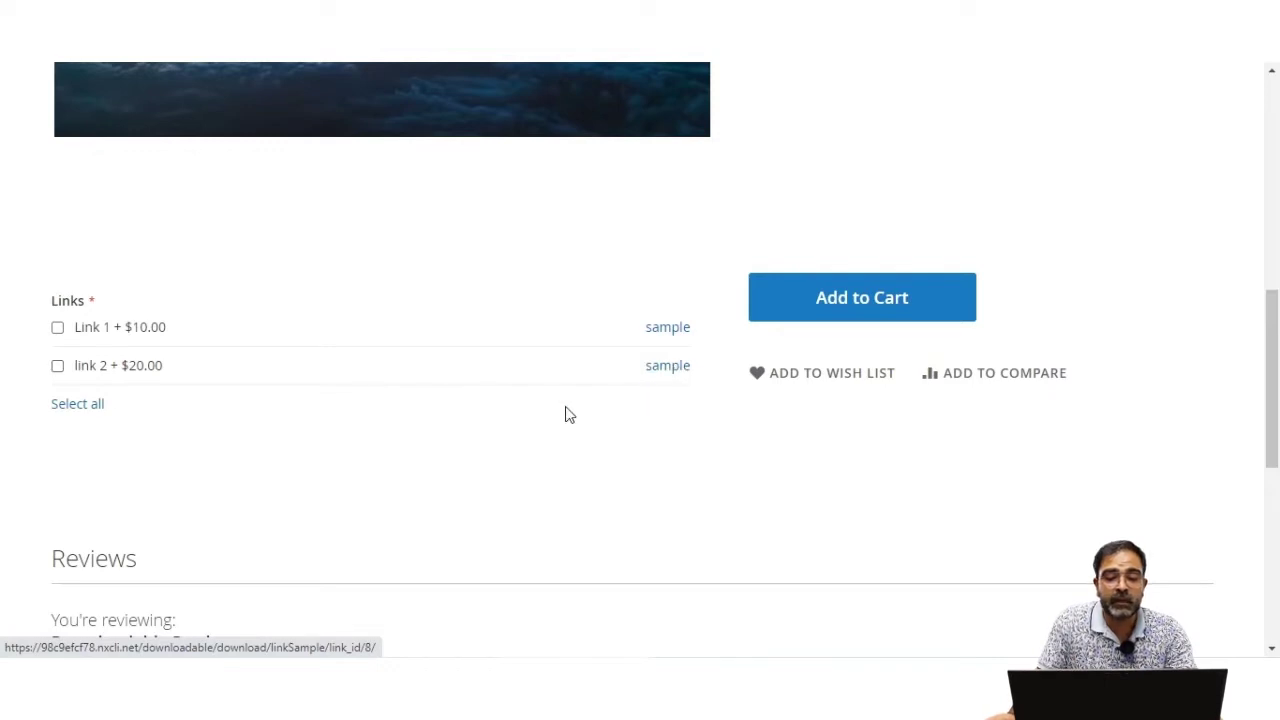
pyautogui.scroll(3, 534, 420)
pyautogui.scroll(-2, 537, 417)
pyautogui.scroll(4, 540, 418)
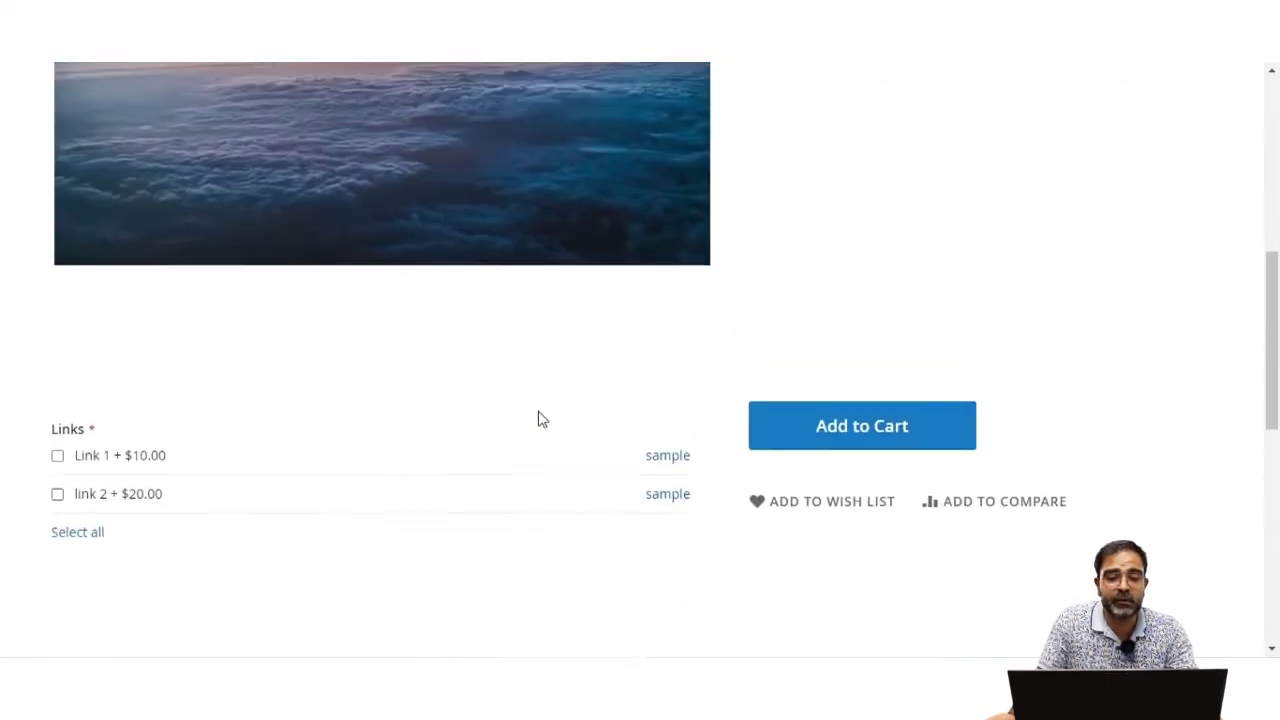
pyautogui.scroll(-2, 540, 420)
pyautogui.scroll(-2, 538, 420)
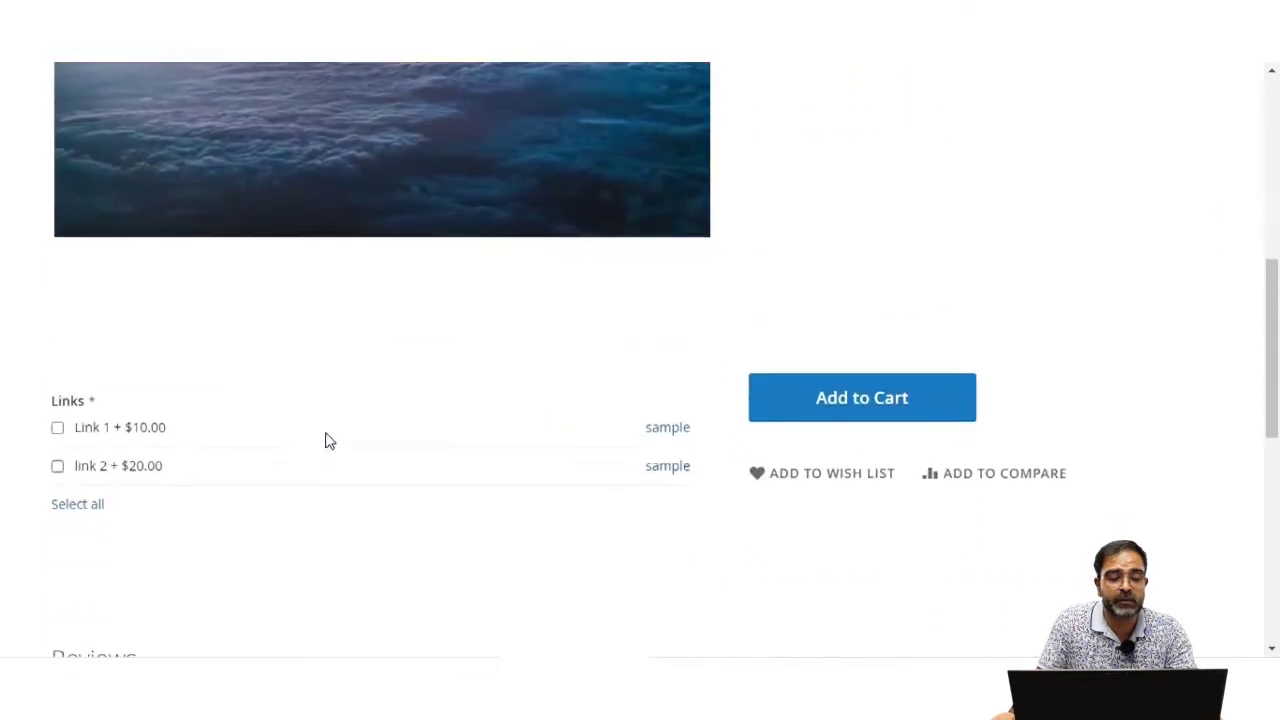
# Step: Select both Link 1 and link 2 for the Downloadable Product and add it to the cart
pyautogui.click(57, 424)
pyautogui.click(58, 461)
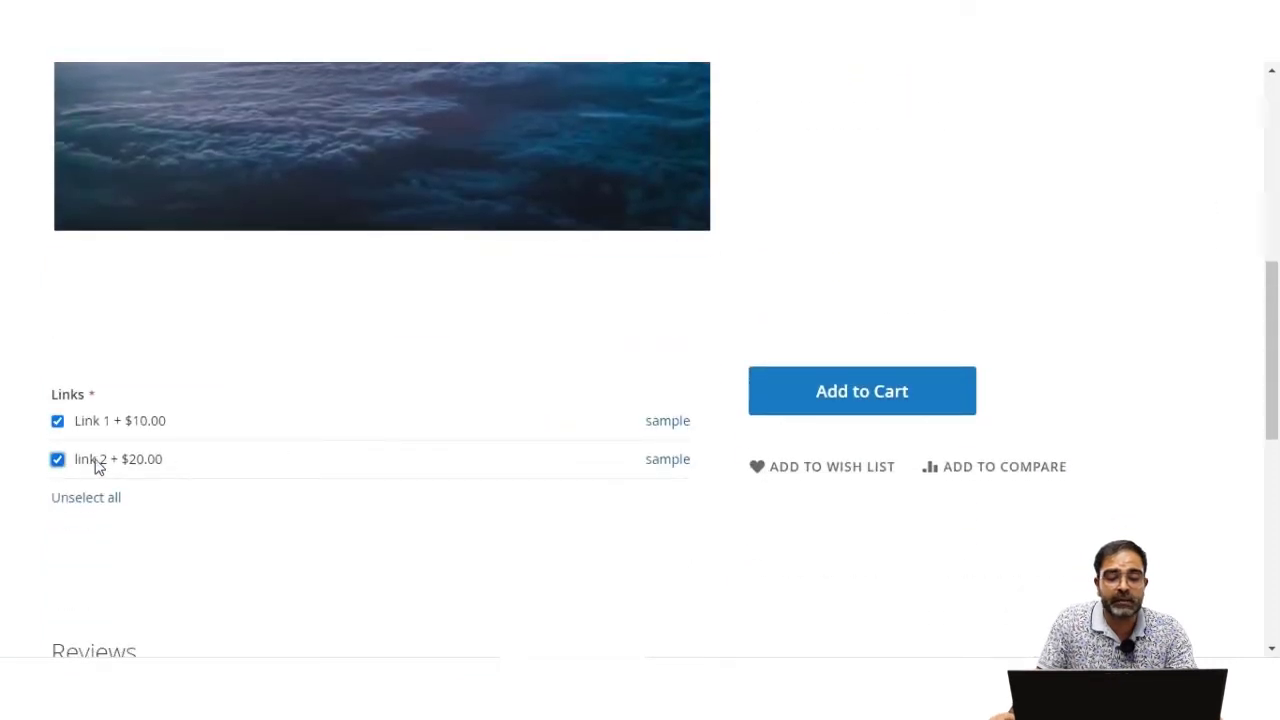
pyautogui.click(893, 401)
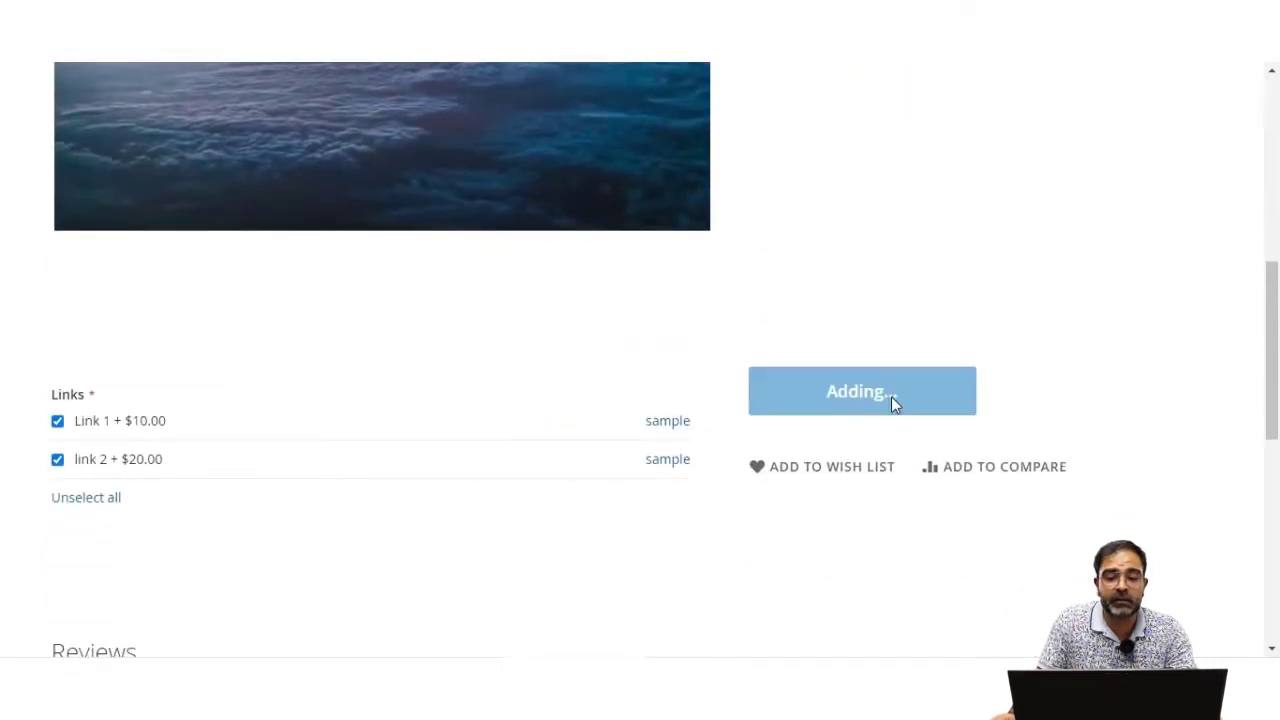
pyautogui.moveTo(770, 163); pyautogui.dragTo(872, 165)
pyautogui.scroll(-3, 806, 458)
pyautogui.scroll(-1, 806, 458)
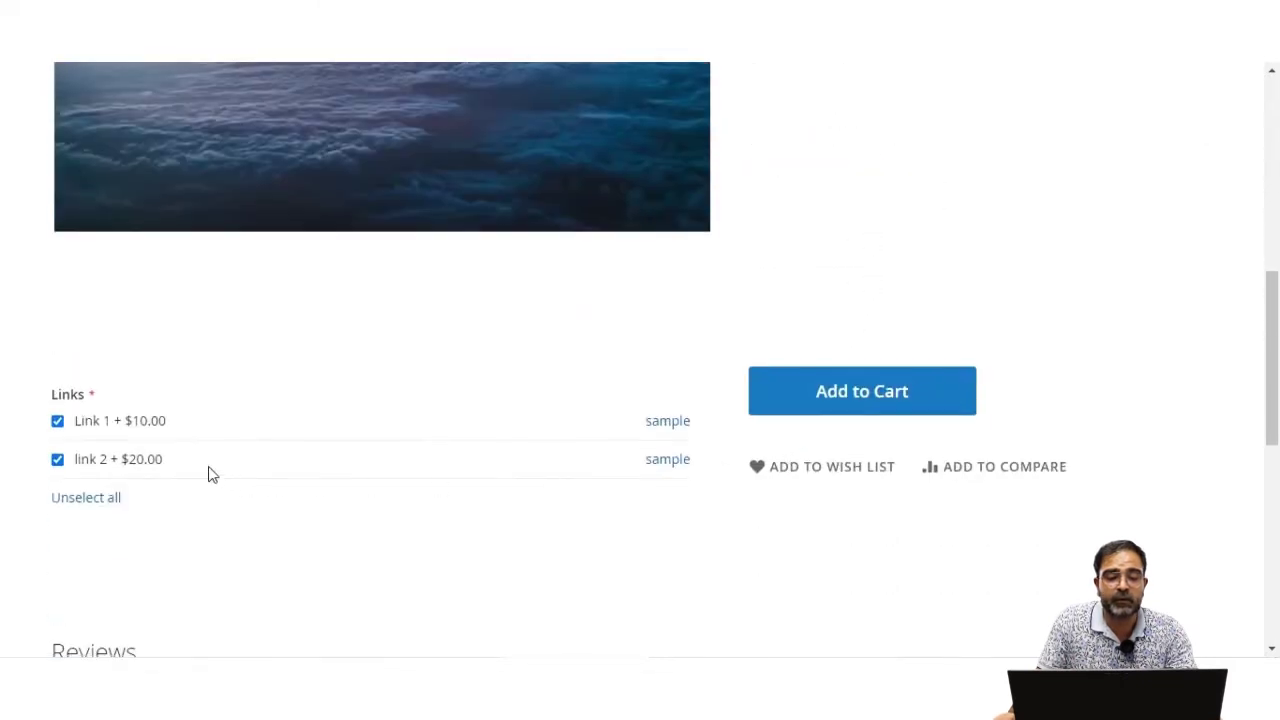
pyautogui.click(820, 395)
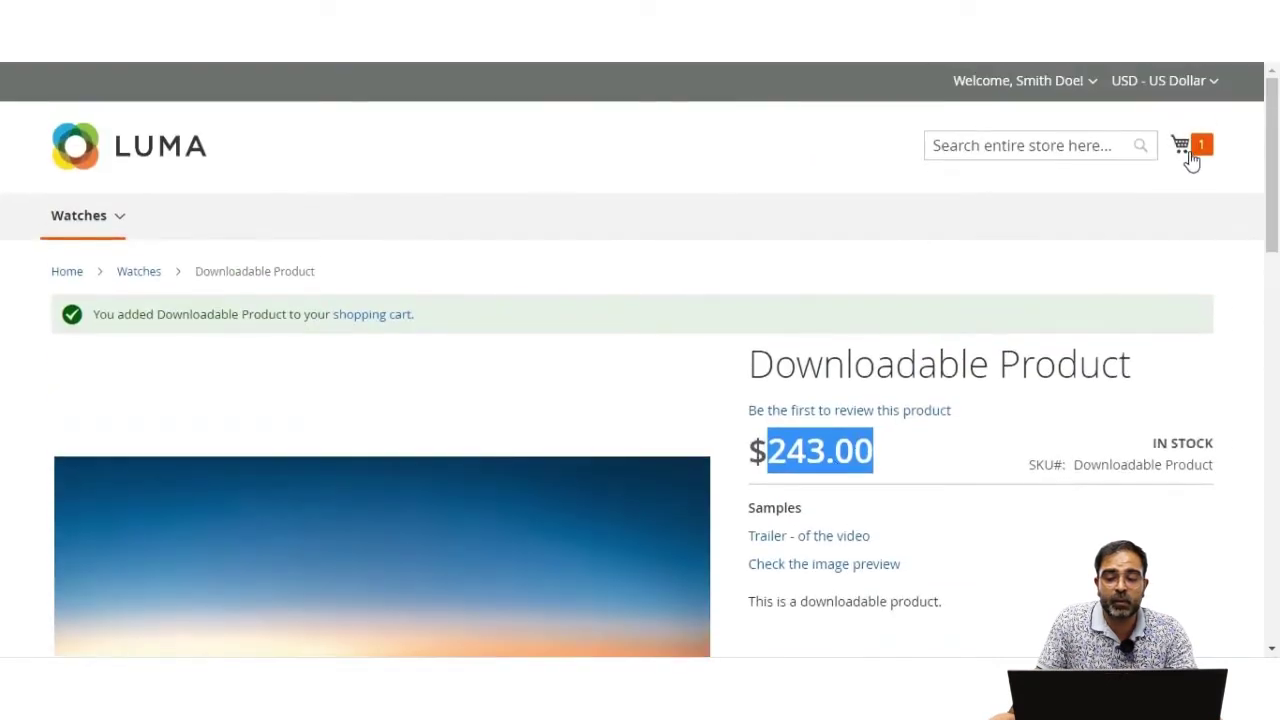
# Step: Open the cart summary and expand the Downloadable Product's details to check the chosen links
pyautogui.click(1198, 152)
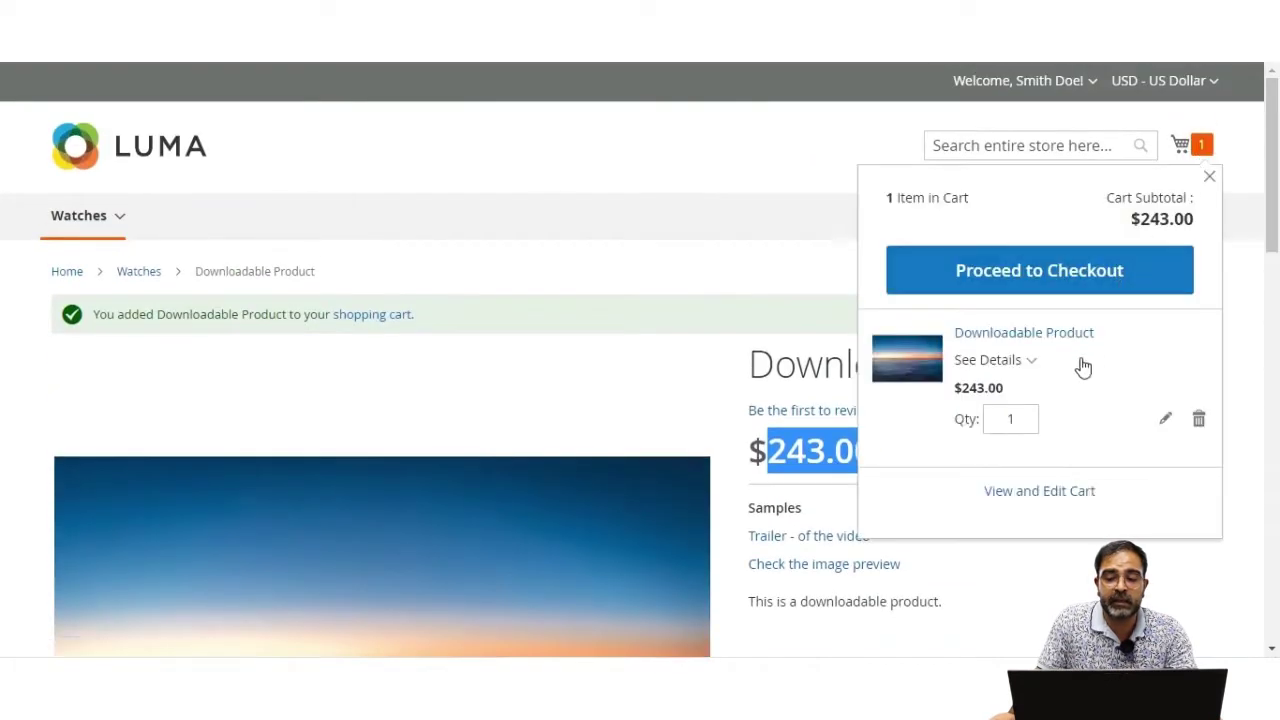
pyautogui.click(1033, 362)
pyautogui.scroll(-1, 1041, 386)
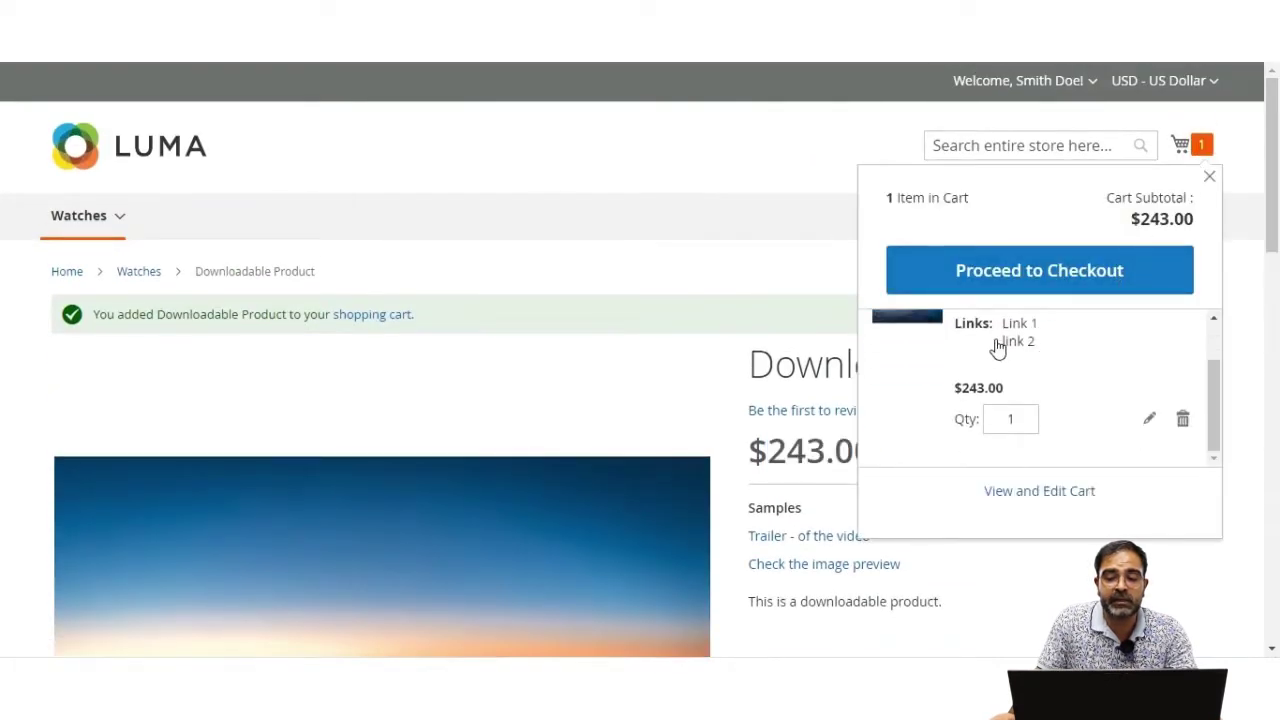
# Step: Proceed to checkout and place the order with Cash On Delivery as the payment method
pyautogui.click(1043, 282)
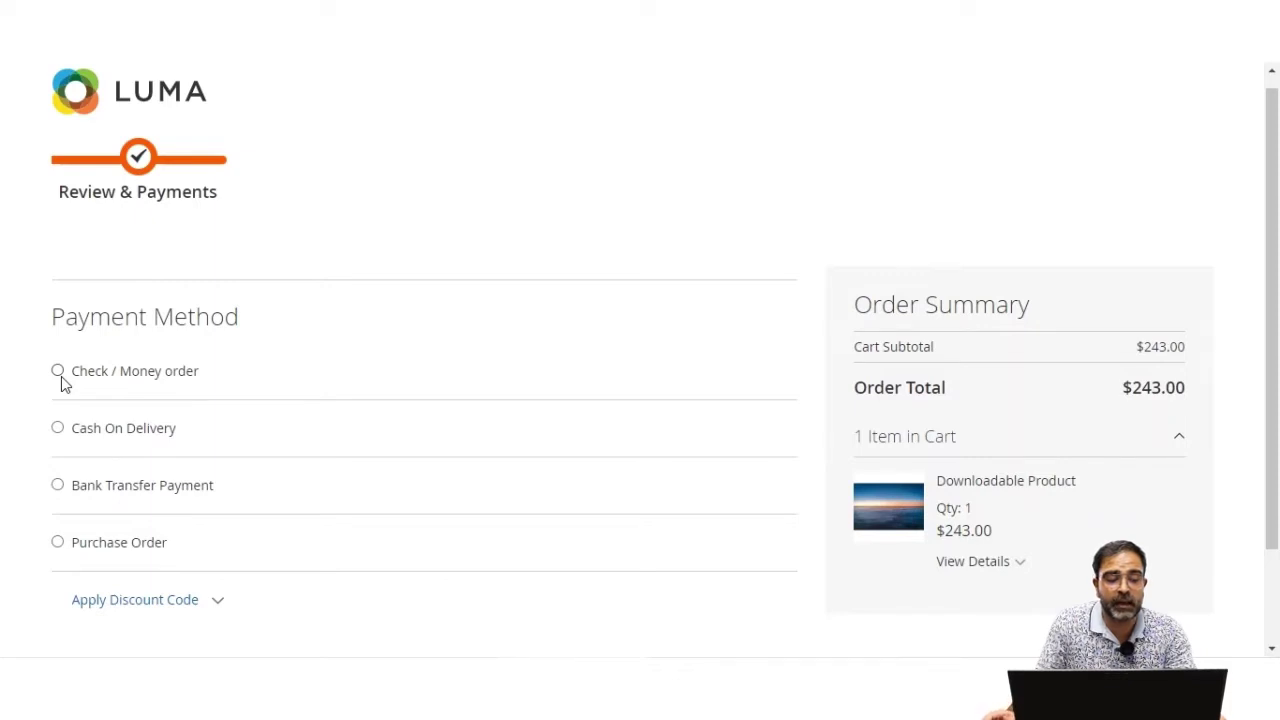
pyautogui.click(57, 430)
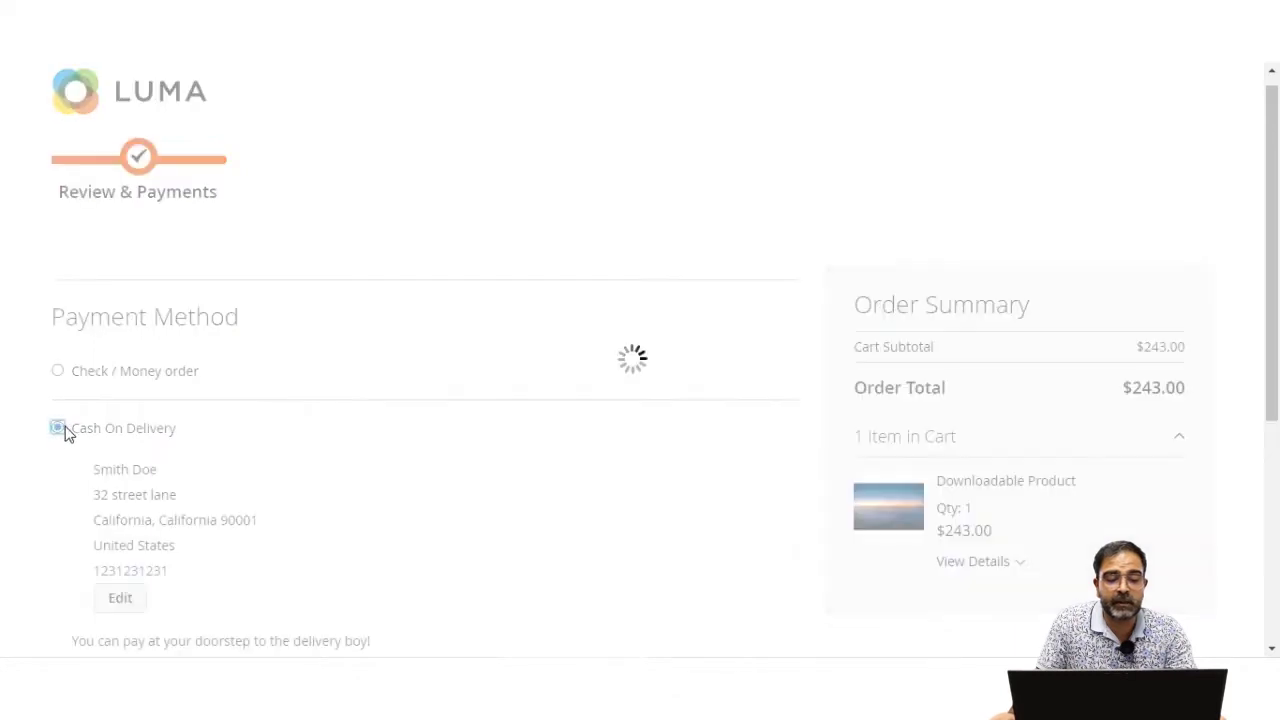
pyautogui.scroll(-2, 540, 490)
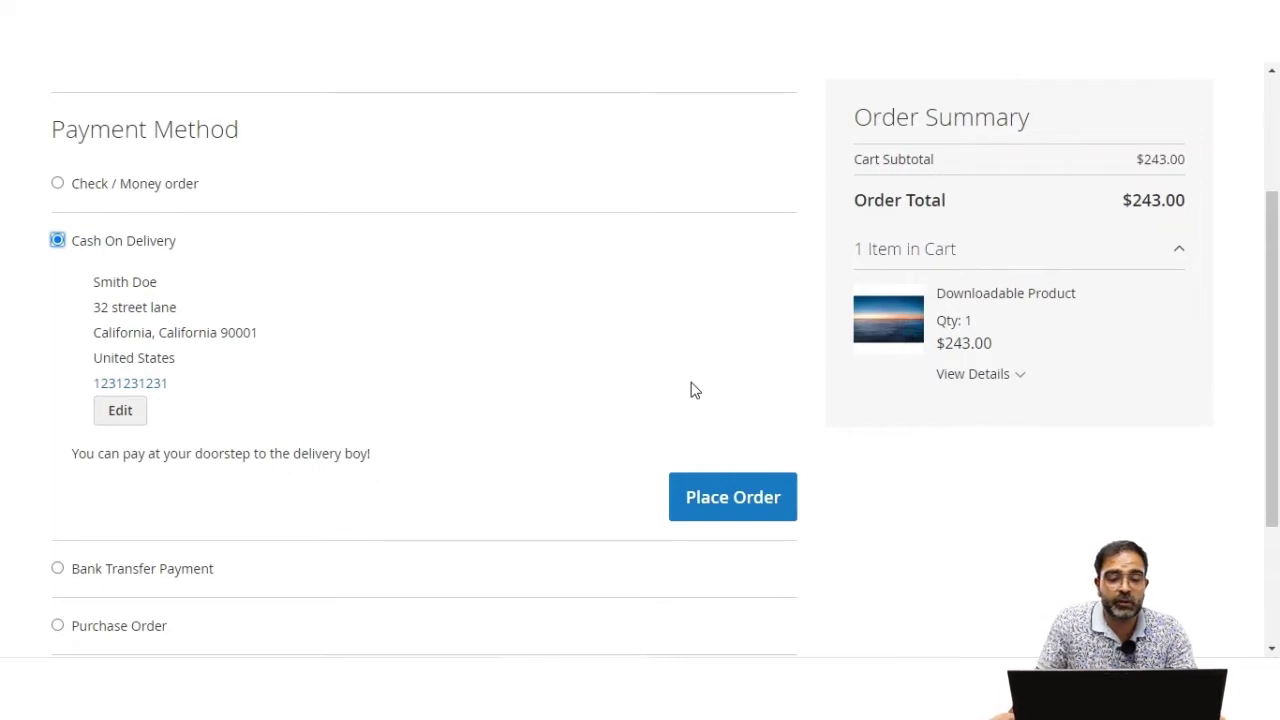
pyautogui.click(733, 494)
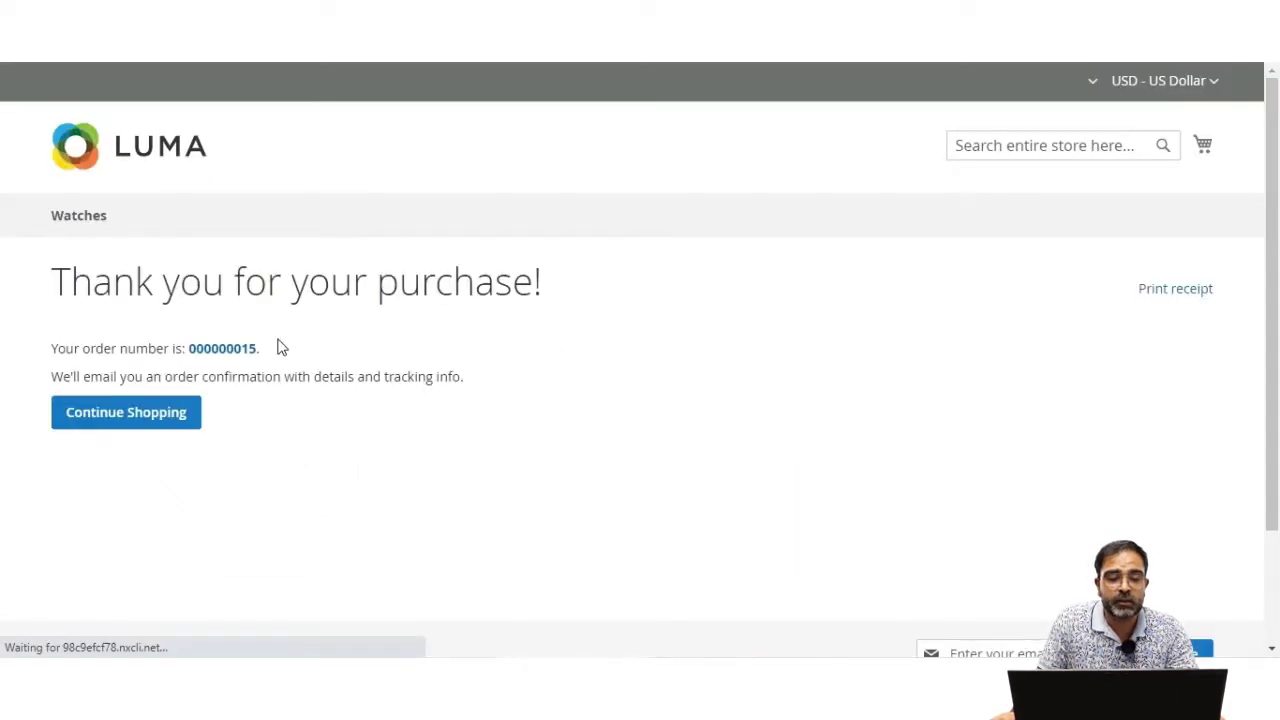
# Step: Open the newly placed order from the confirmation page and review the links it contains
pyautogui.click(229, 348)
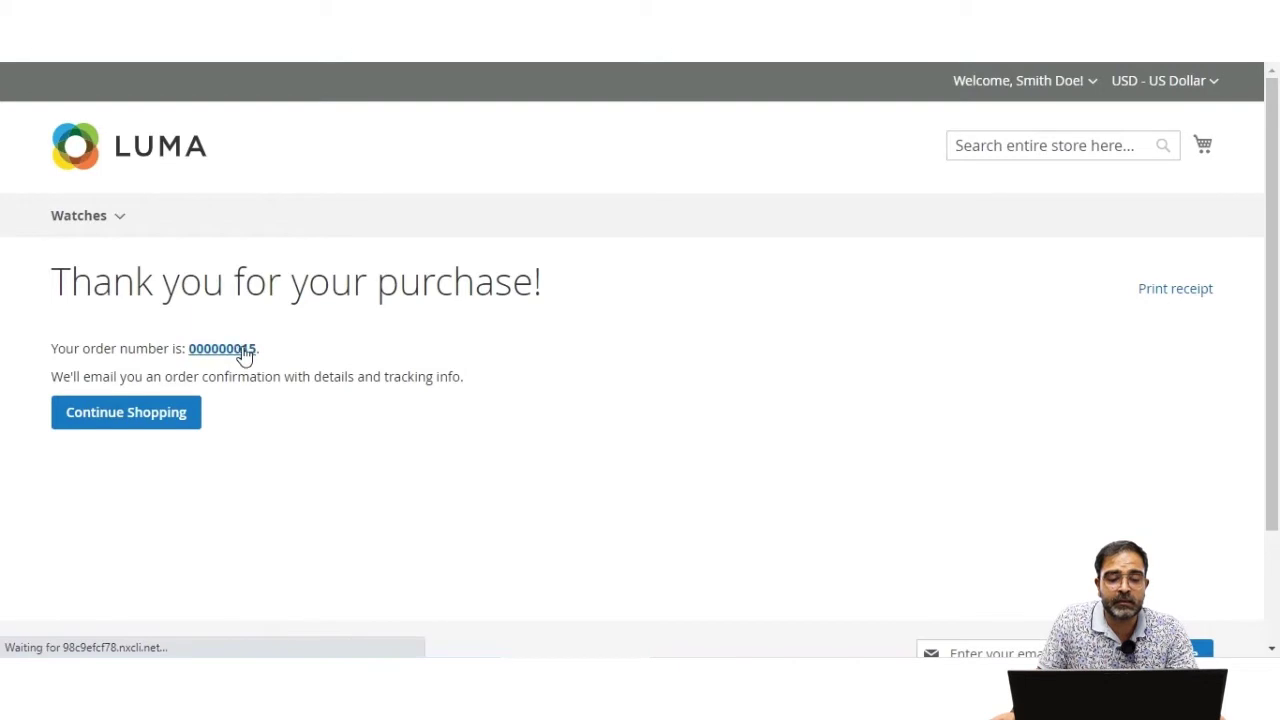
pyautogui.scroll(-2, 330, 420)
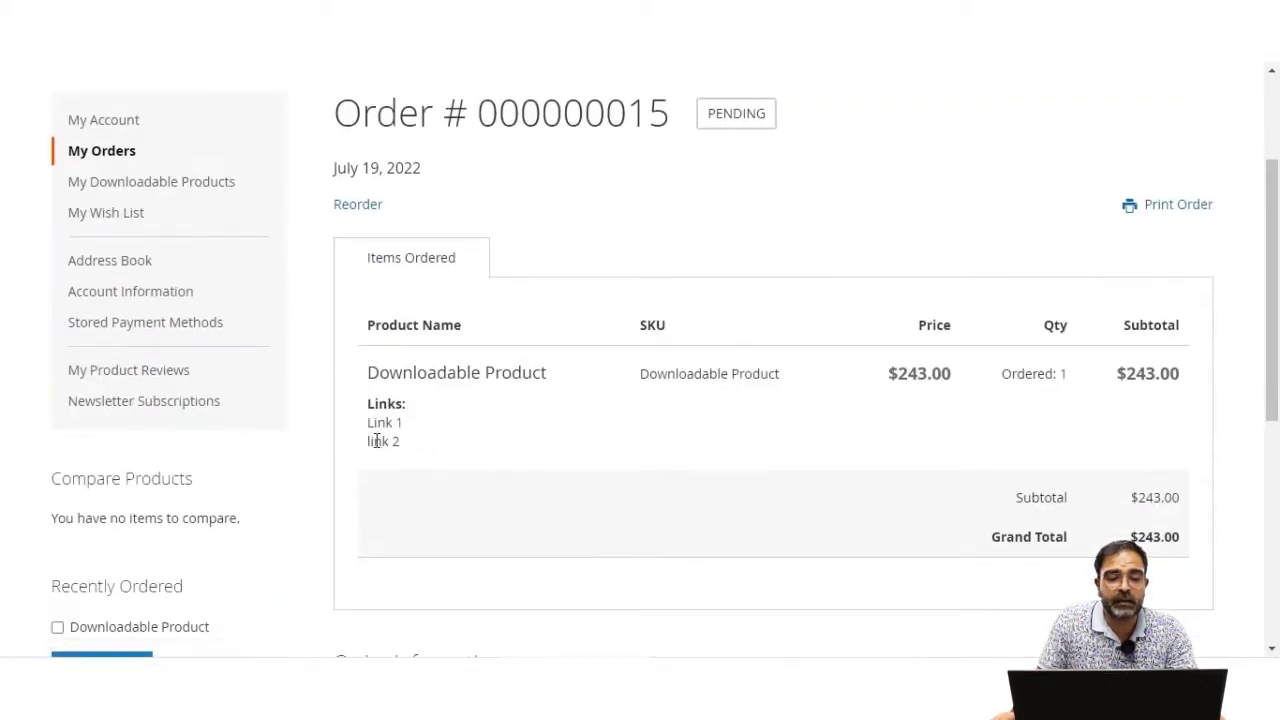
pyautogui.moveTo(376, 441); pyautogui.dragTo(400, 446)
pyautogui.scroll(2, 376, 436)
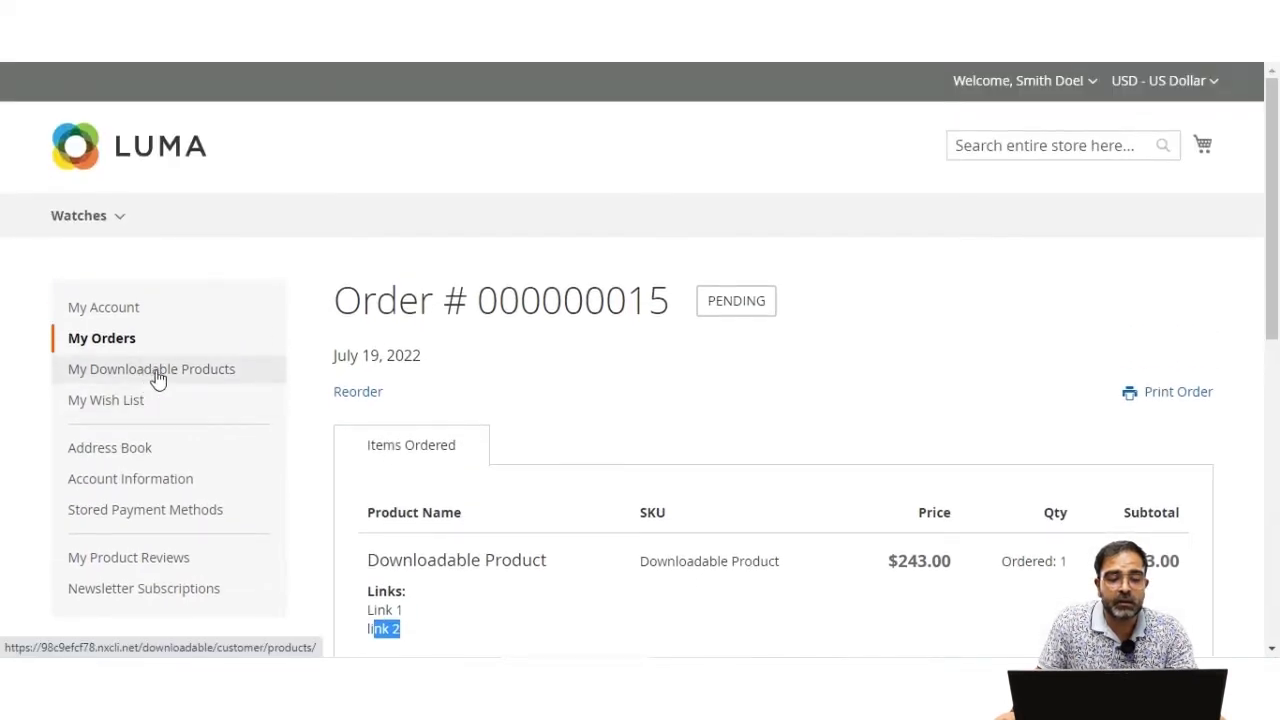
# Step: Open the customer's list of downloadable products and check the newest order's title and status
pyautogui.click(216, 374)
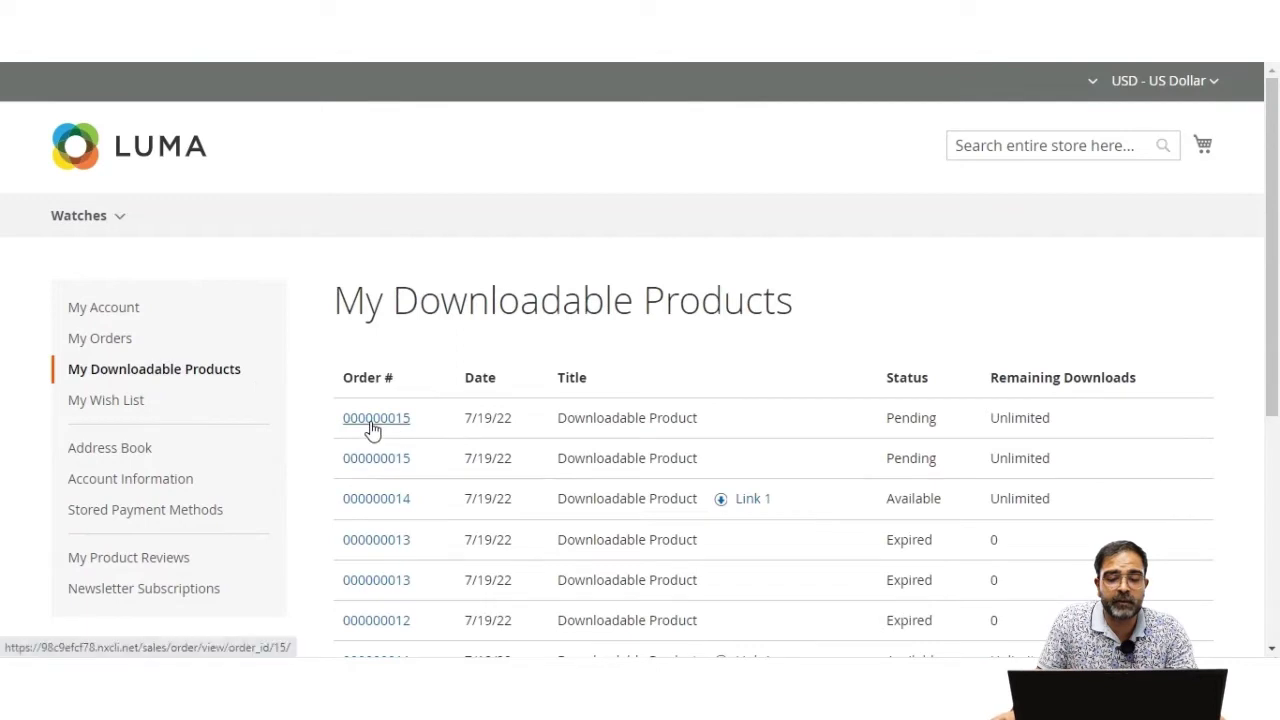
pyautogui.moveTo(574, 420); pyautogui.dragTo(688, 422)
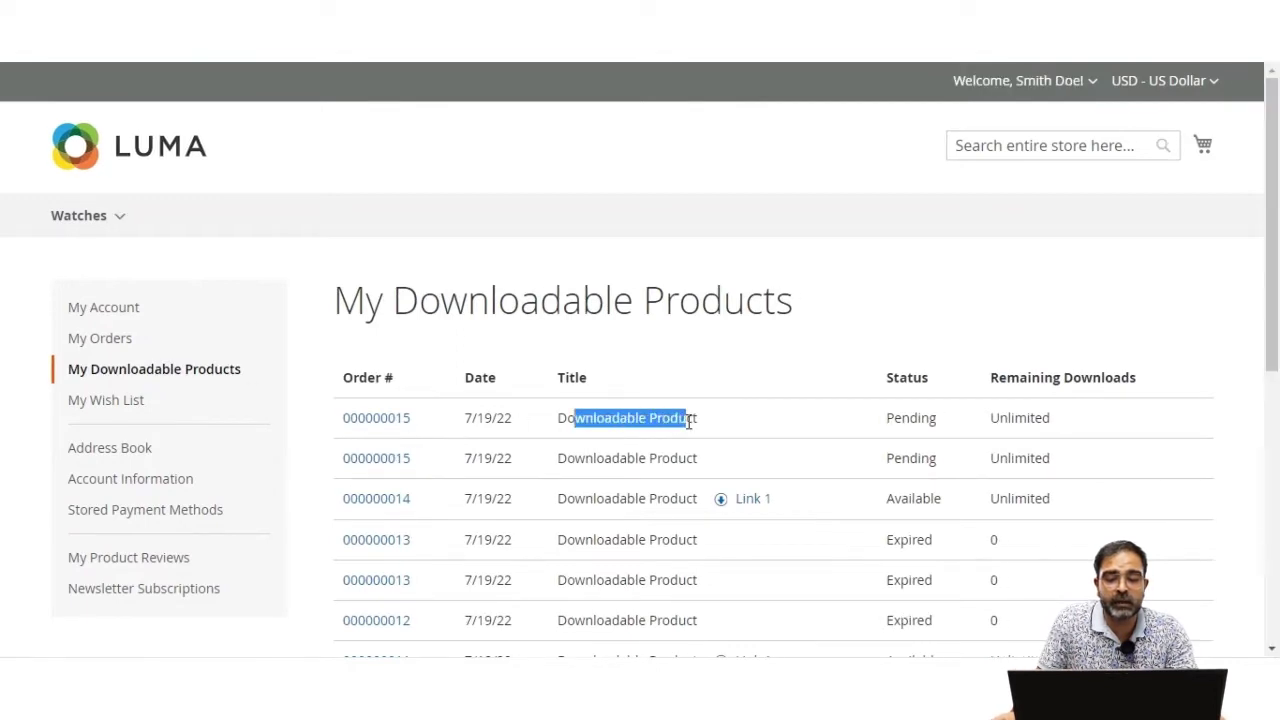
pyautogui.moveTo(894, 418); pyautogui.dragTo(933, 419)
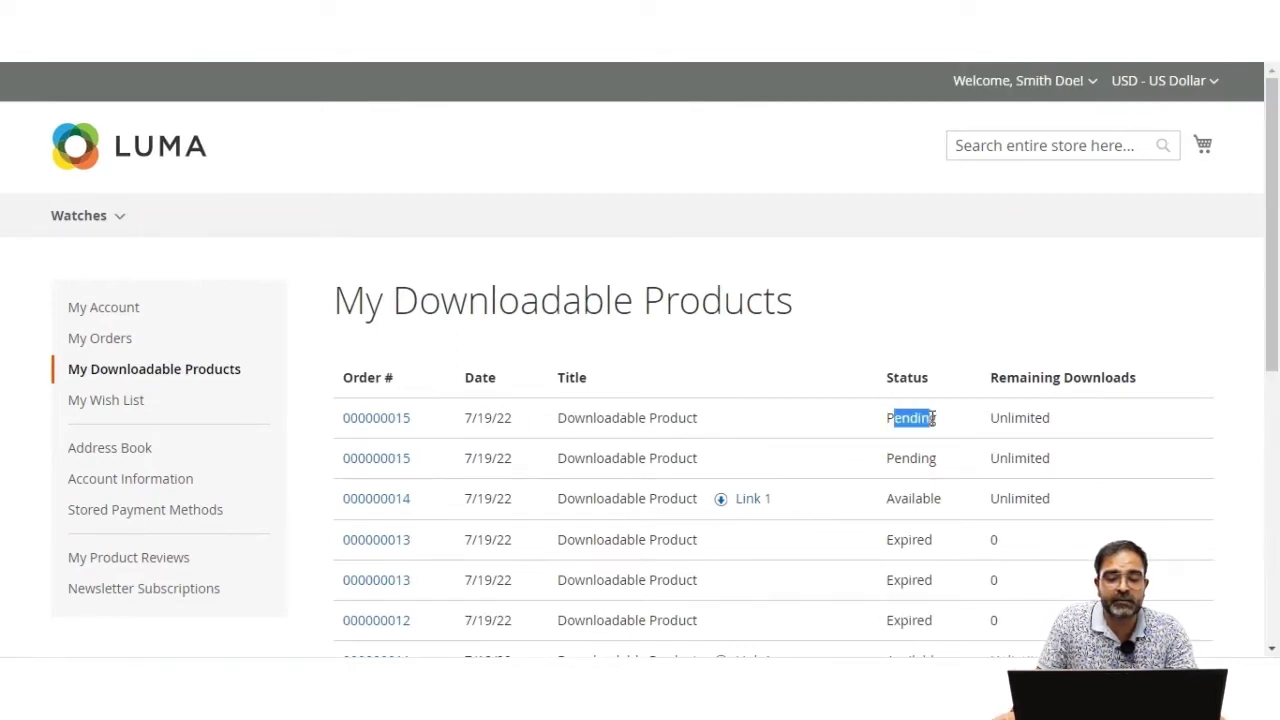
pyautogui.click(716, 421)
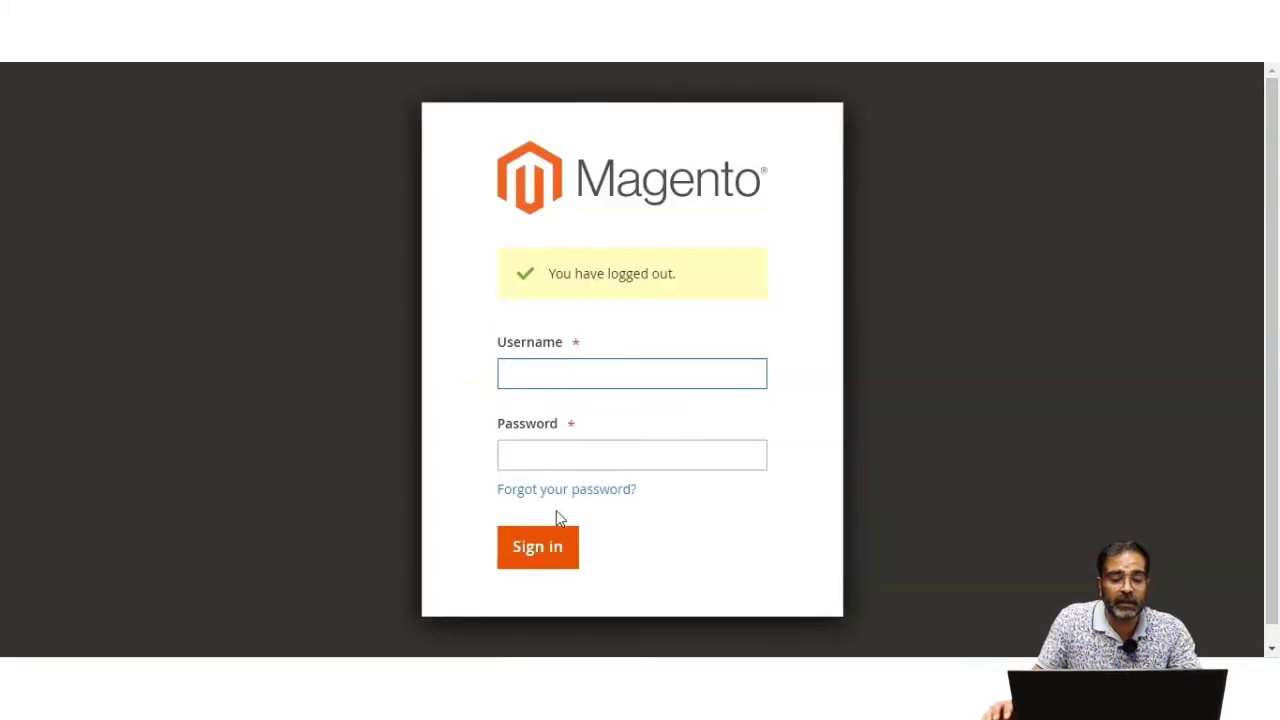
# Step: Sign in to the Magento admin panel with the username admin and the account password
pyautogui.write('min')
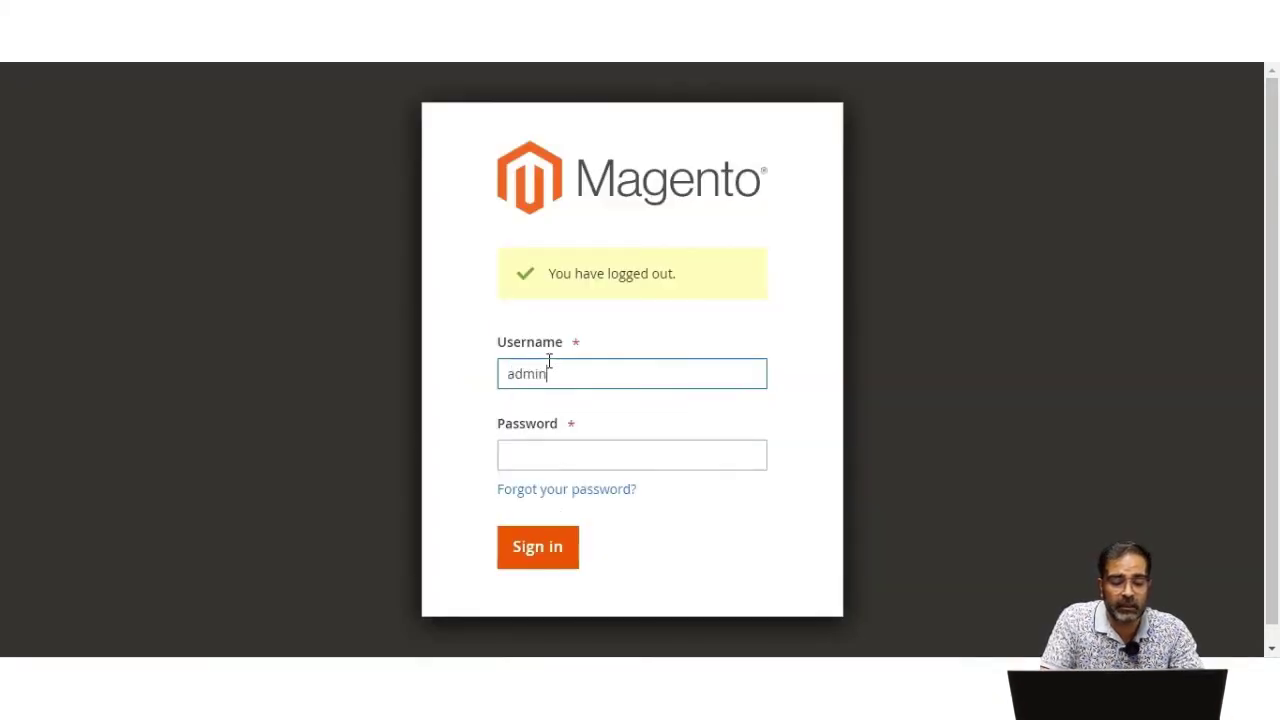
pyautogui.press('Tab')
pyautogui.write('•••••')
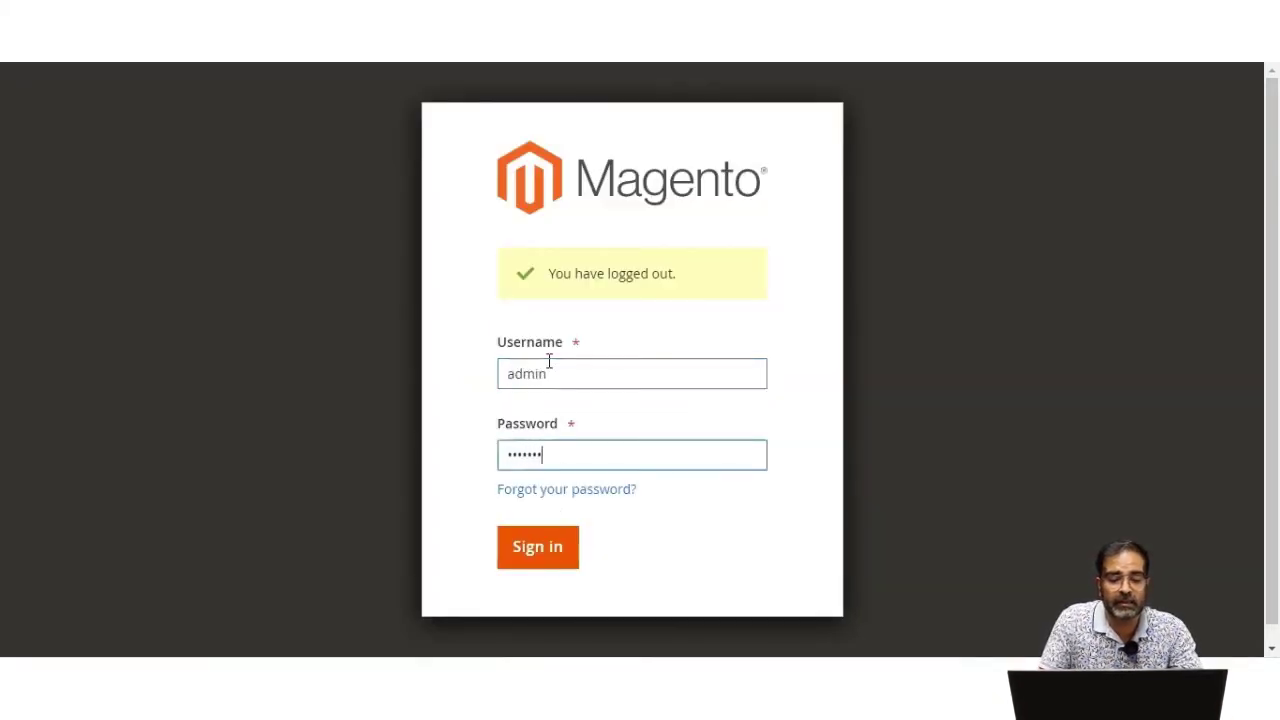
pyautogui.write('•')
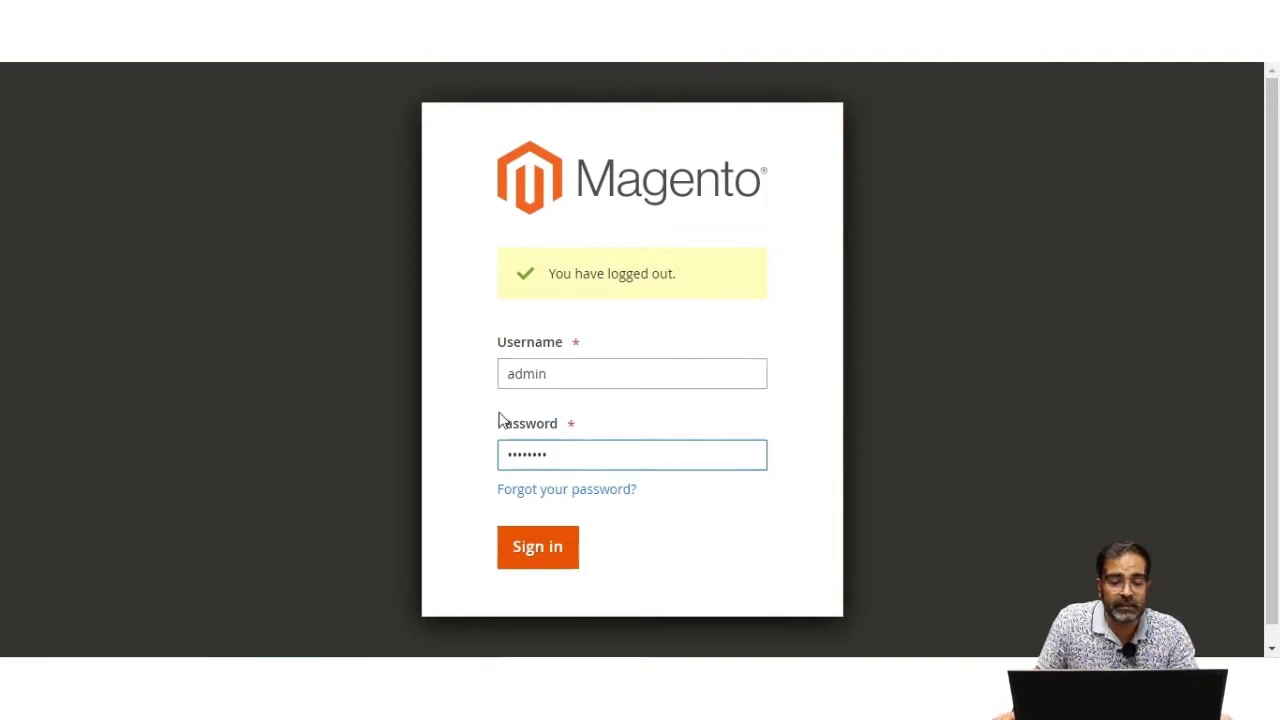
pyautogui.press('Return')
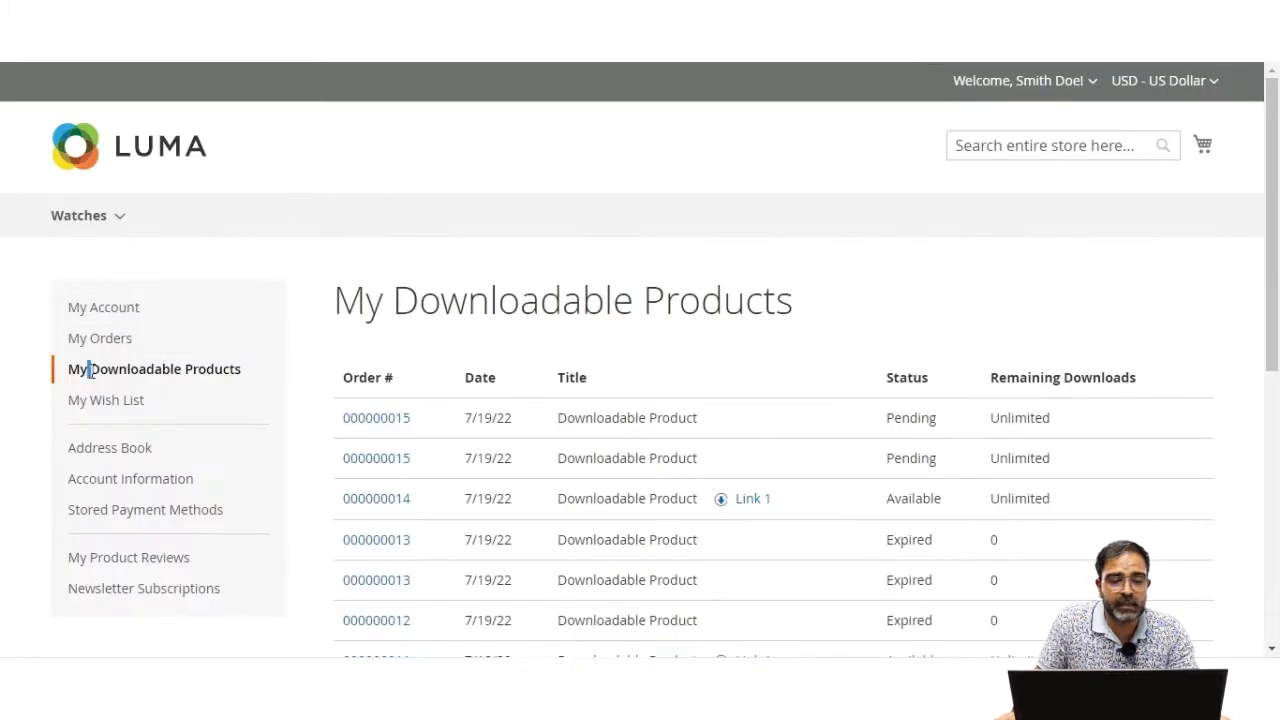
# Step: Open the newly placed pending order from the admin's sales orders
pyautogui.moveTo(89, 370); pyautogui.dragTo(238, 370)
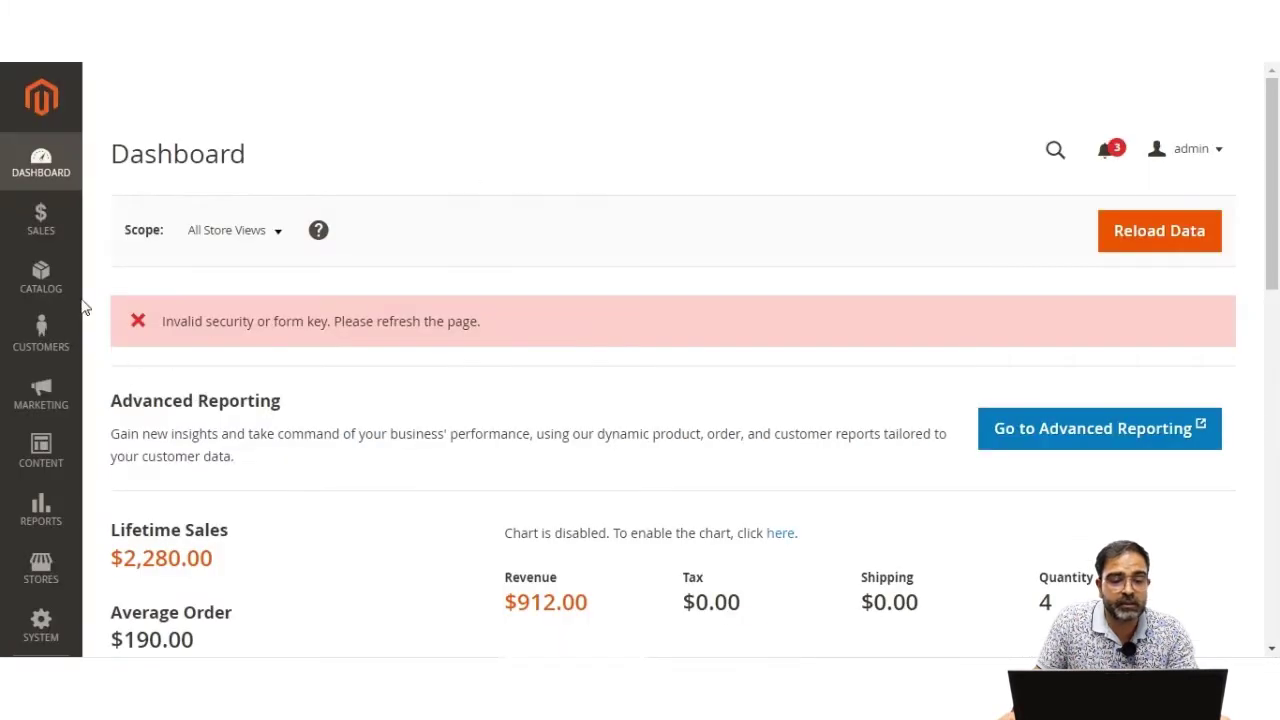
pyautogui.click(42, 232)
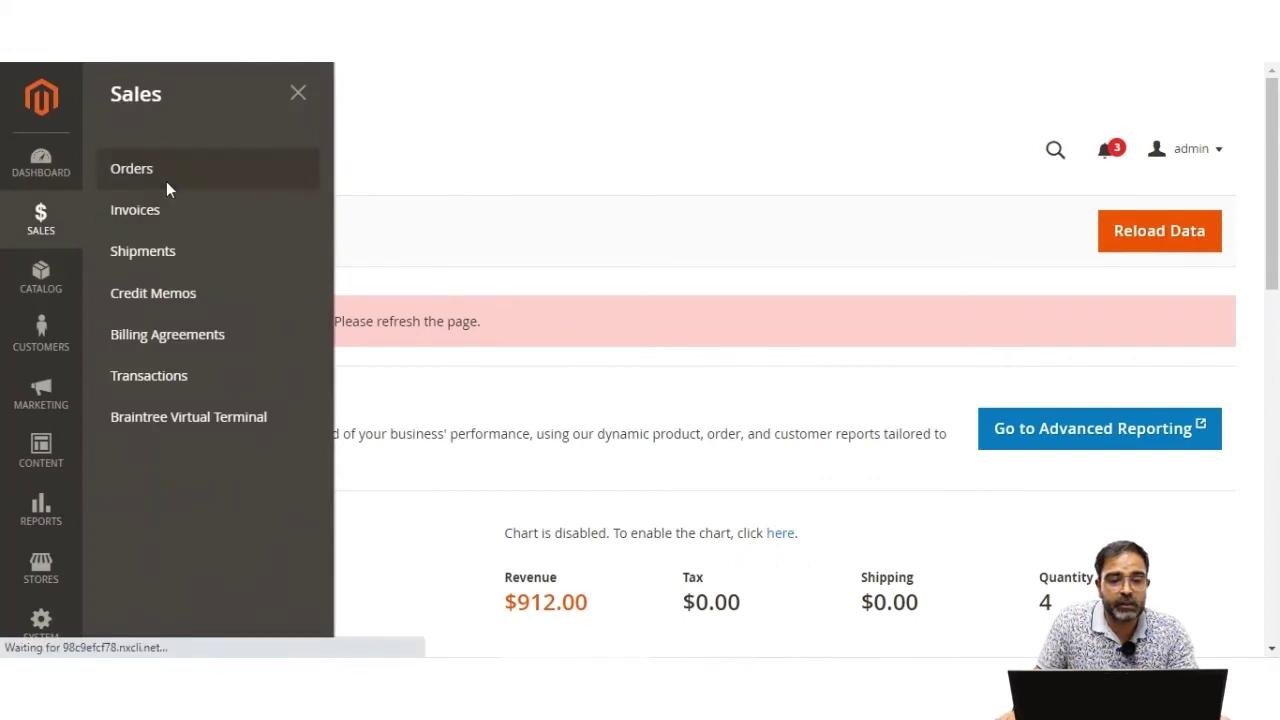
pyautogui.click(167, 186)
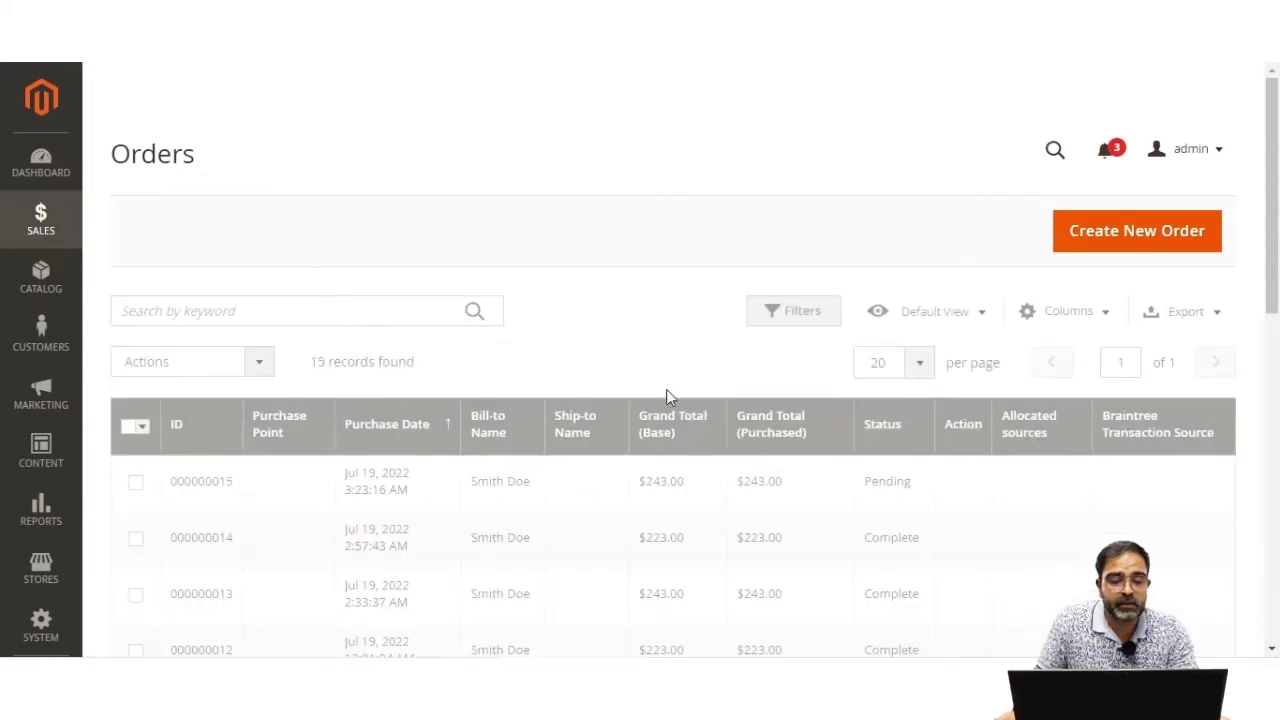
pyautogui.click(965, 512)
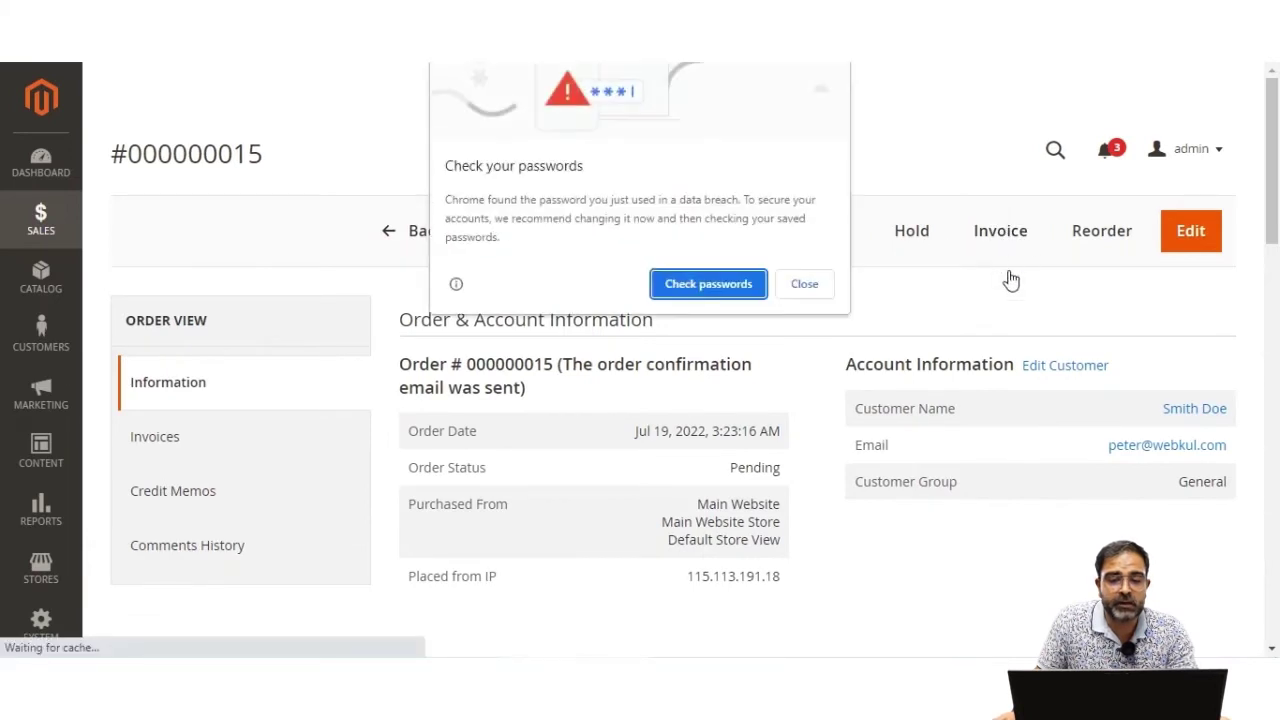
# Step: Dismiss the browser's password warning and submit an invoice for the pending order
pyautogui.click(806, 286)
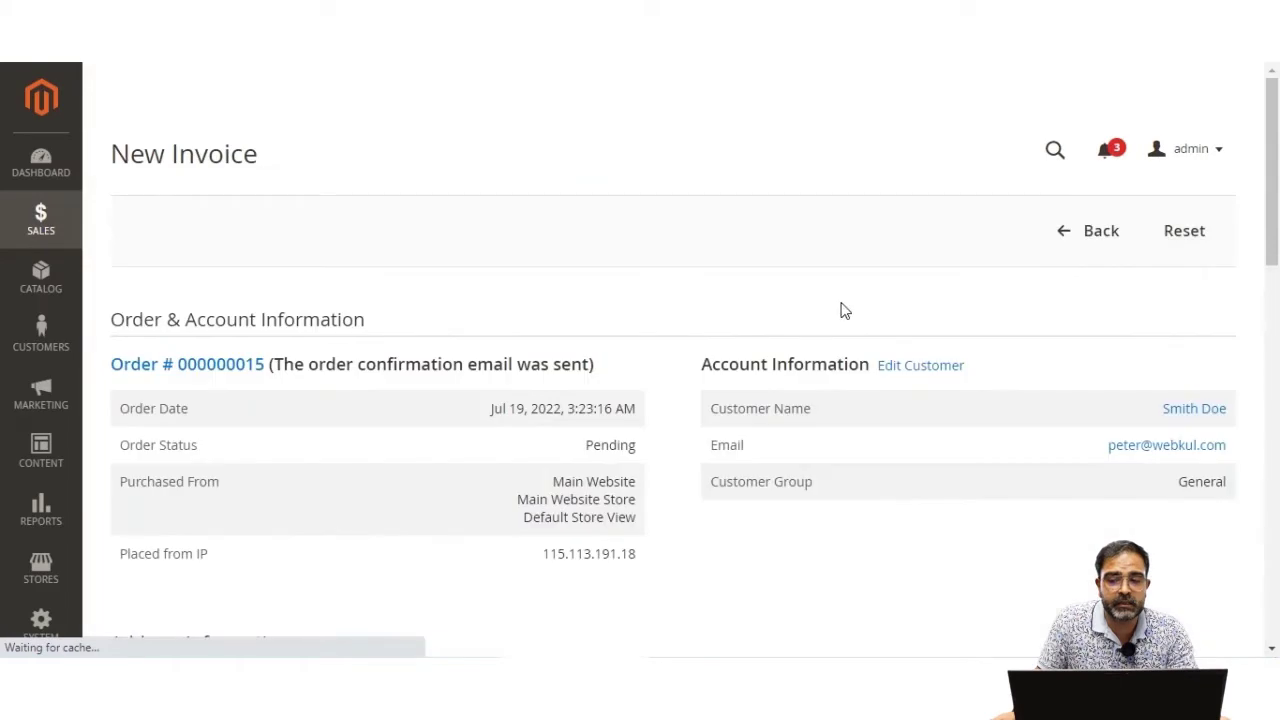
pyautogui.moveTo(1276, 155); pyautogui.dragTo(1274, 532)
pyautogui.click(1164, 430)
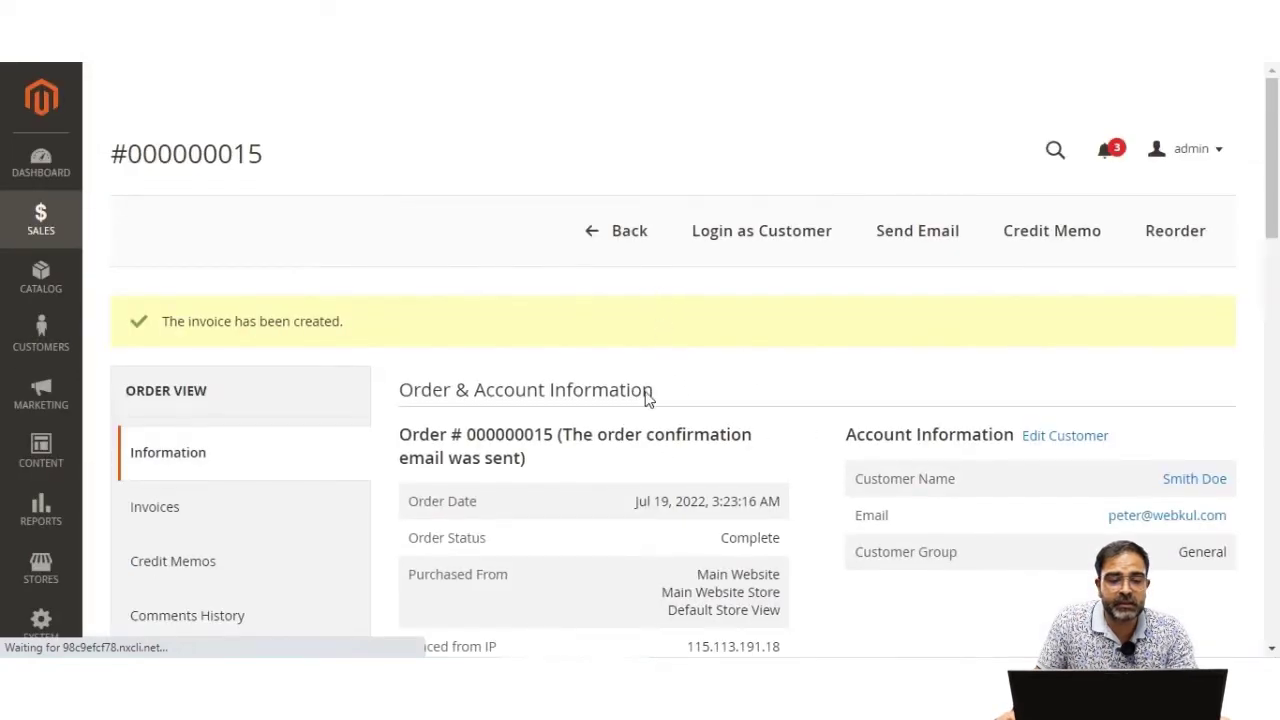
pyautogui.moveTo(186, 321); pyautogui.dragTo(344, 323)
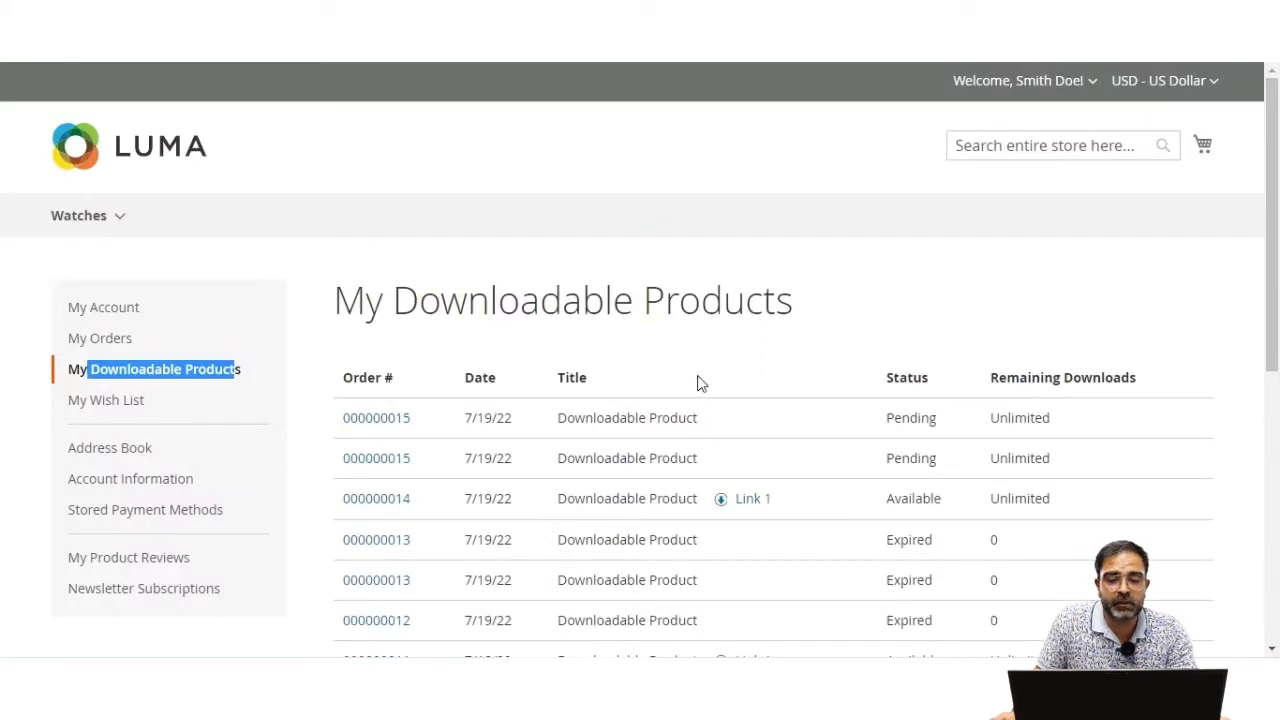
# Step: Reload the storefront's downloadable products list, check the newest order's status and open its Link 1
pyautogui.press('F5')
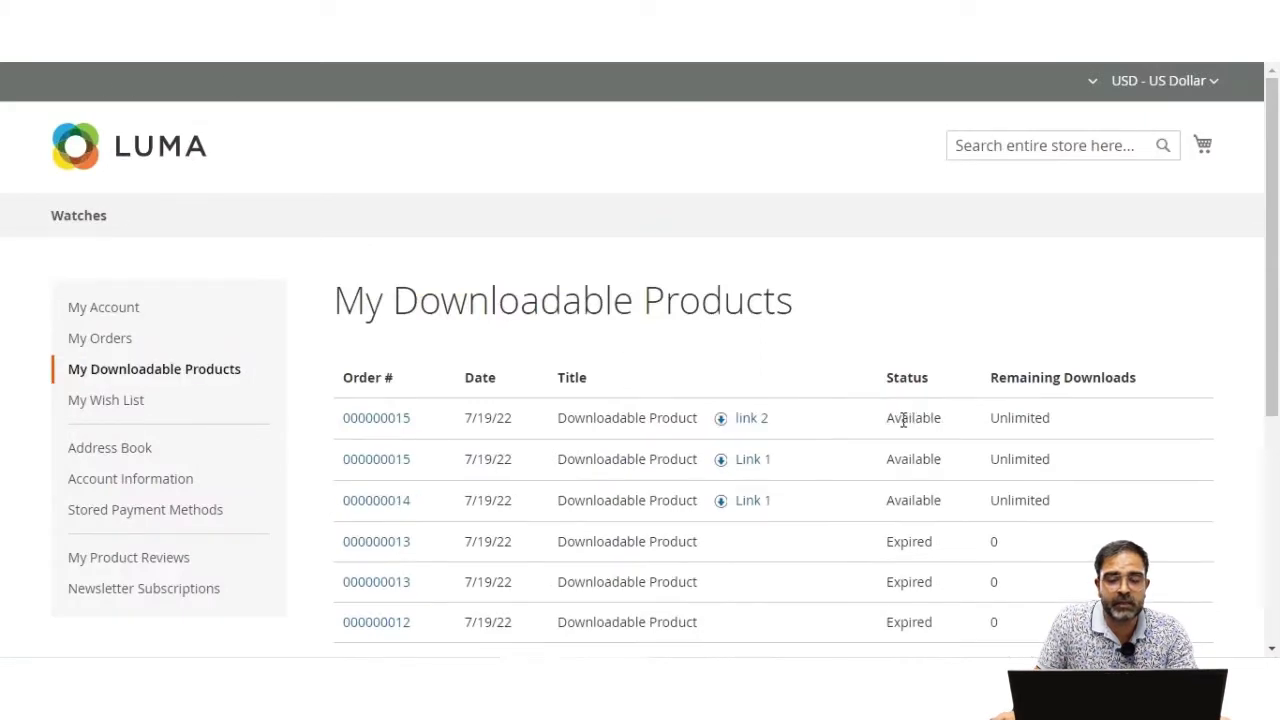
pyautogui.moveTo(897, 421); pyautogui.dragTo(946, 423)
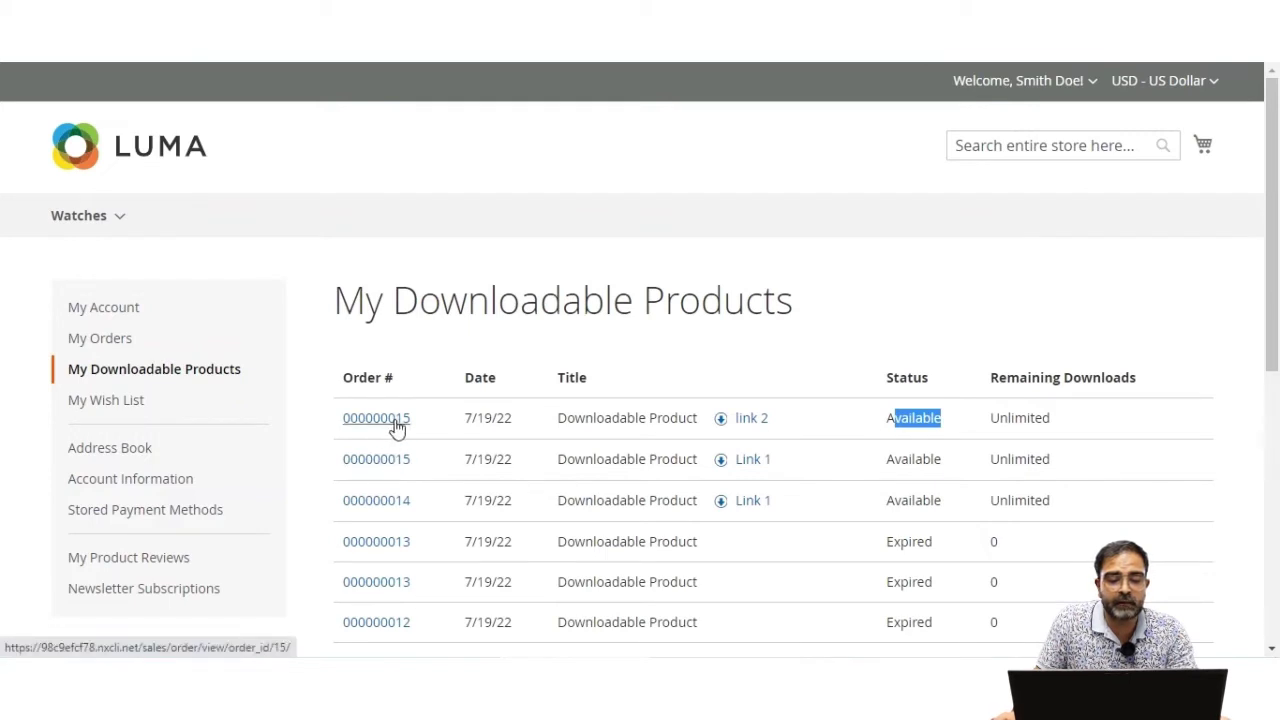
pyautogui.click(753, 461)
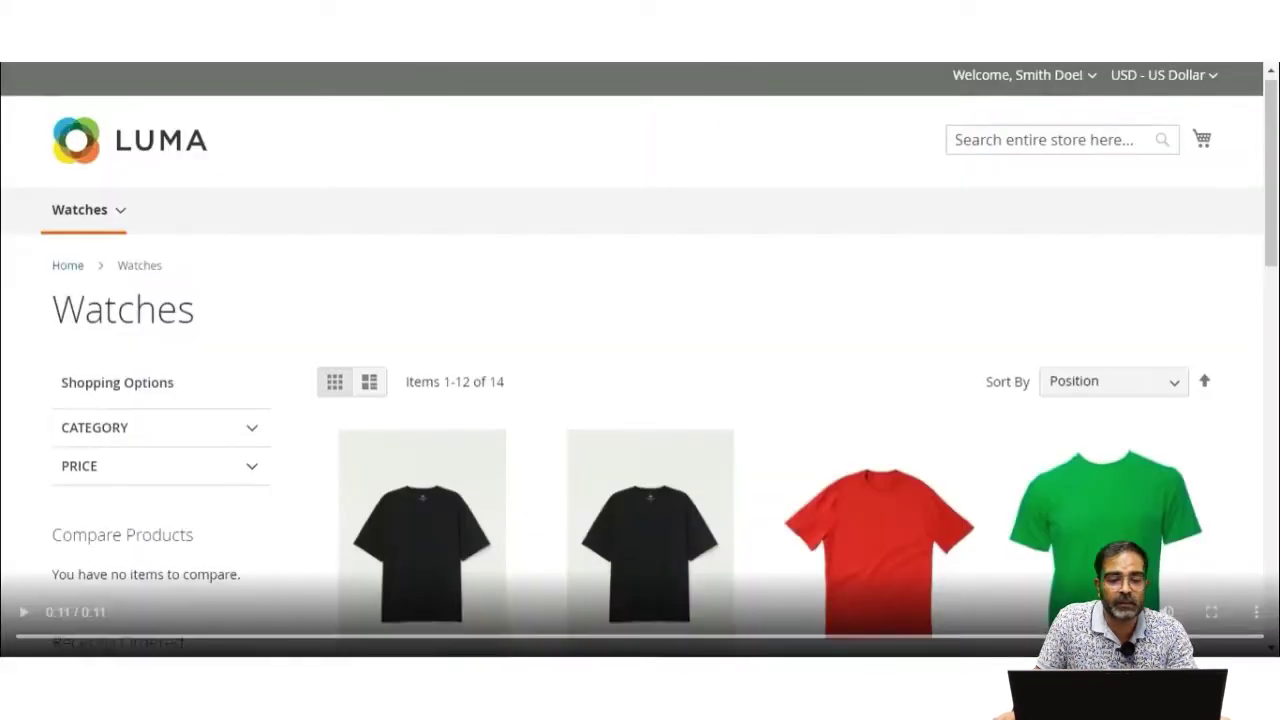
# Step: Play the Link 1 video, check the browser's options for saving it, and return to the downloadable products list
pyautogui.click(23, 611)
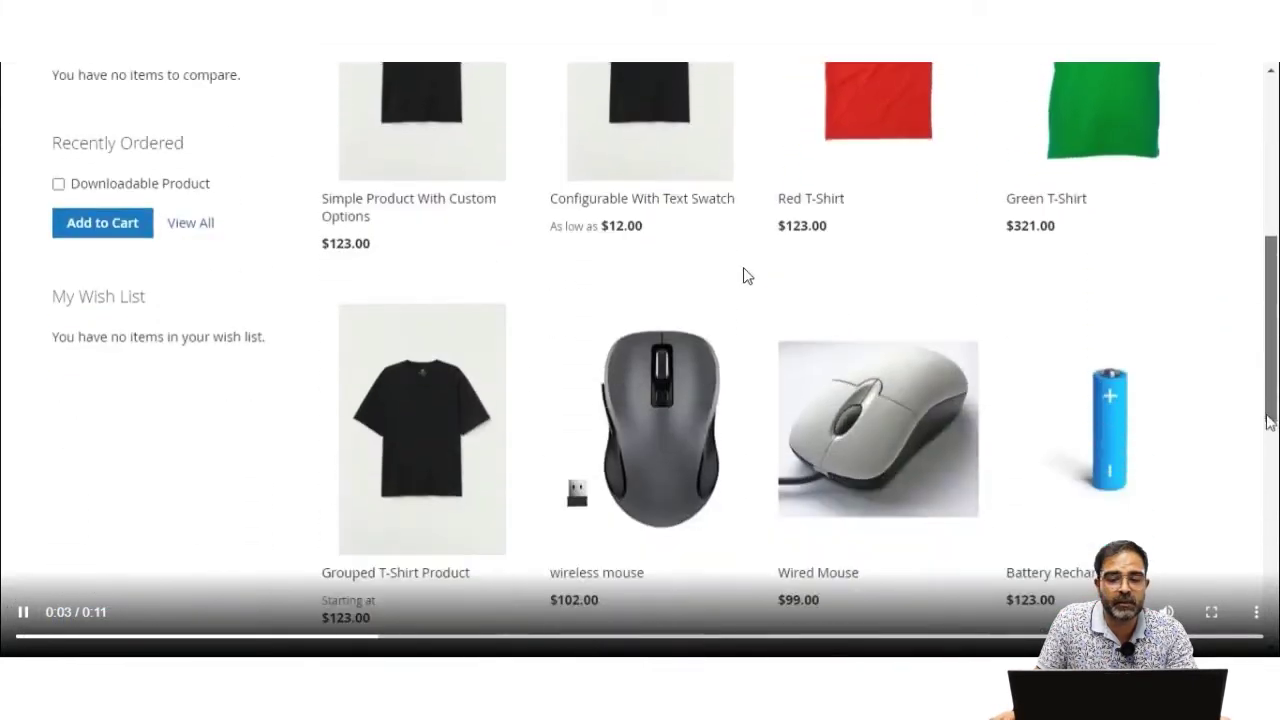
pyautogui.rightClick(743, 268)
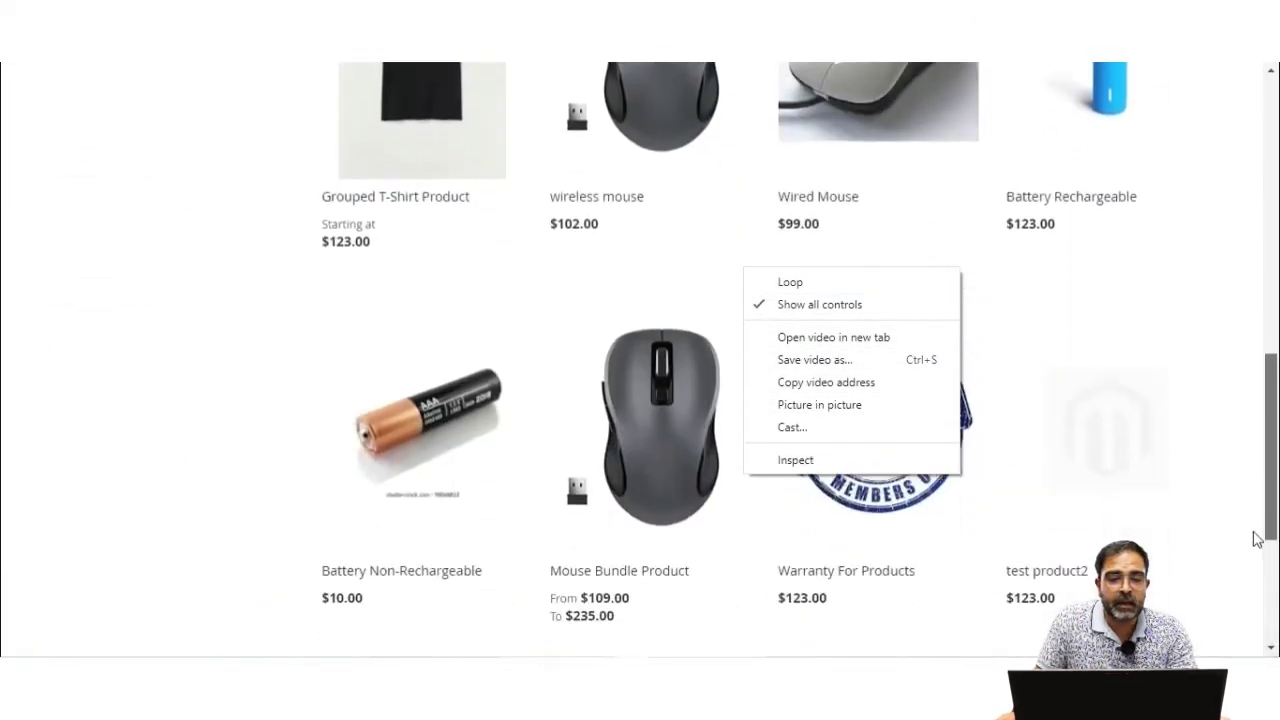
pyautogui.press('Escape')
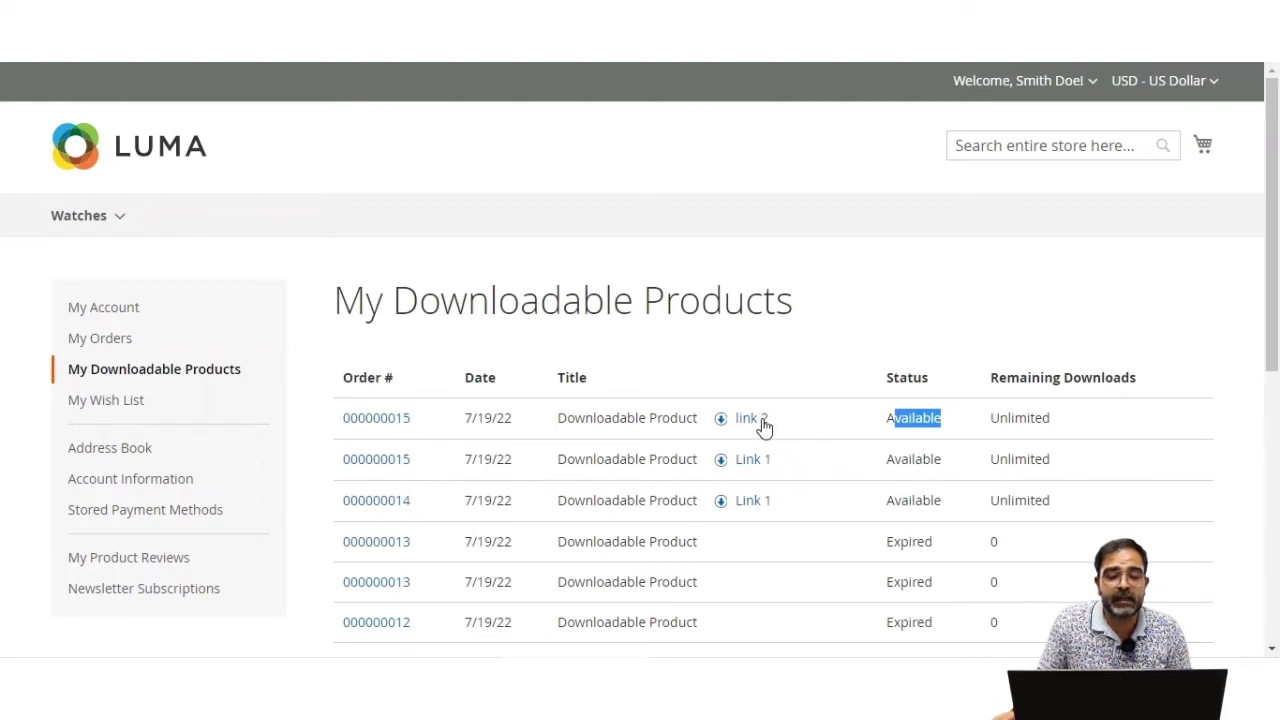
pyautogui.moveTo(107, 369); pyautogui.dragTo(243, 370)
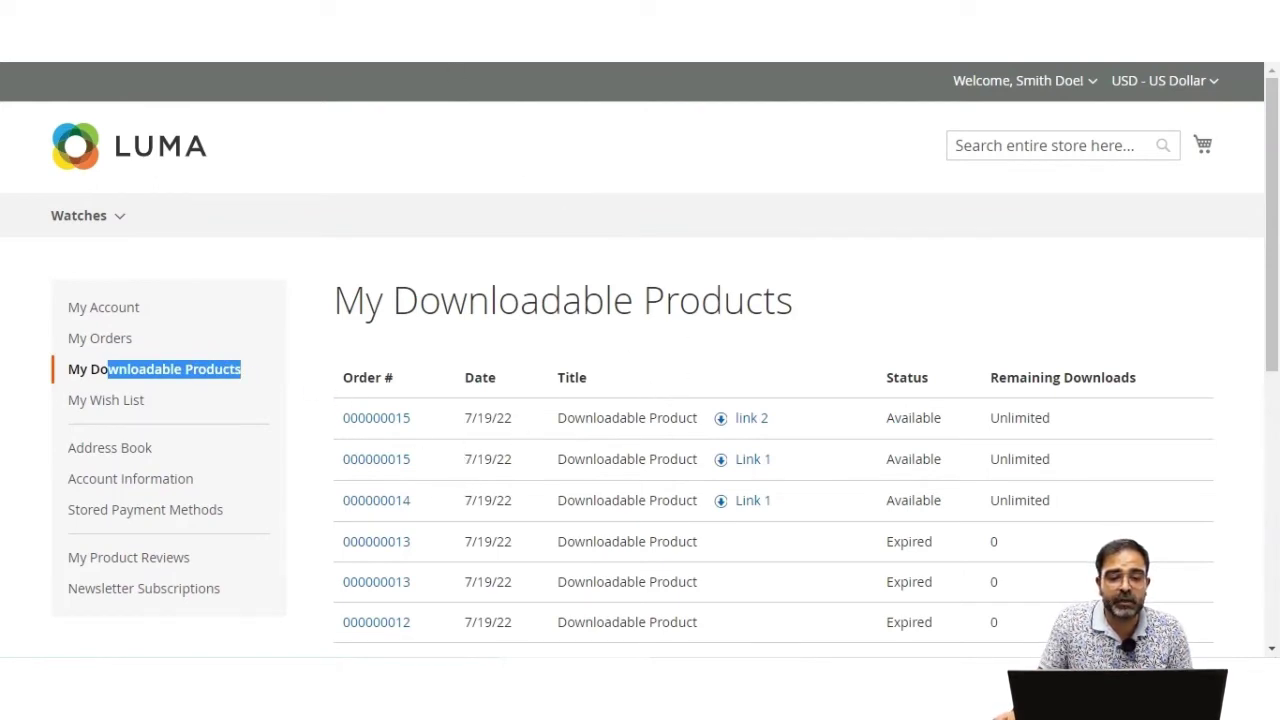
# Step: Look through the storefront's Men's Watches category for the Downloadable Product
pyautogui.moveTo(89, 220)
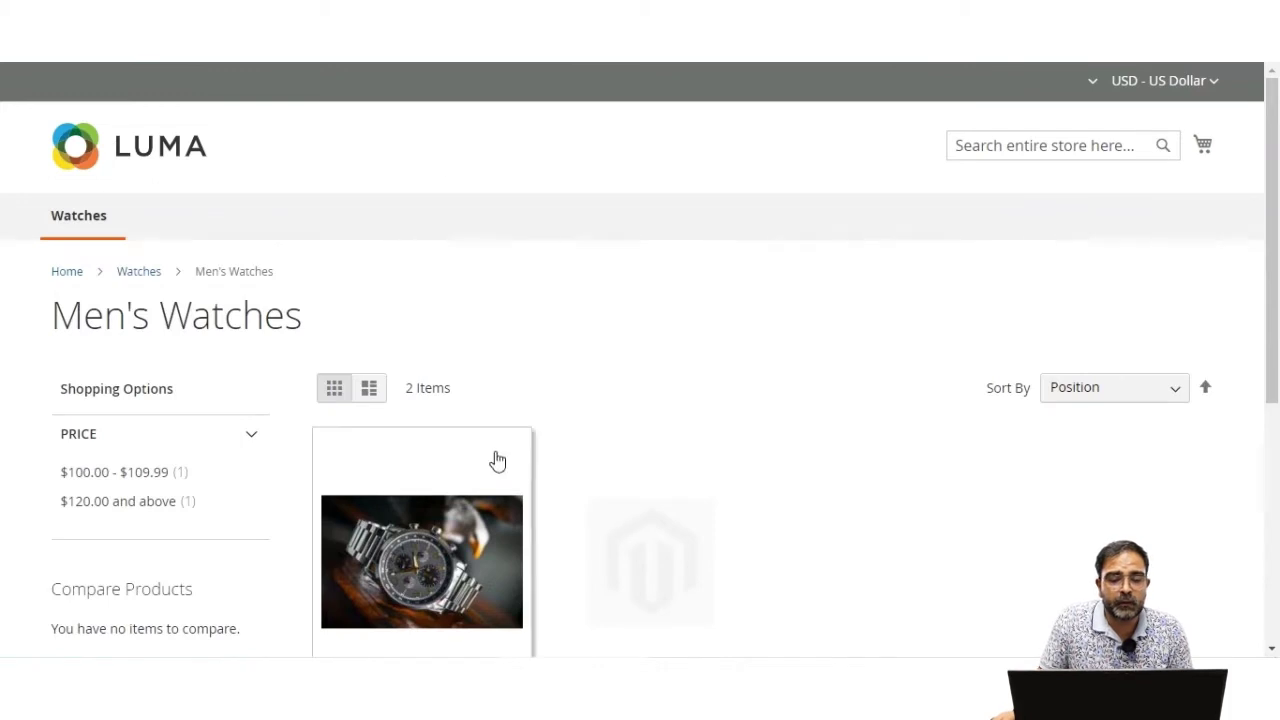
pyautogui.scroll(-2, 491, 460)
pyautogui.scroll(-3, 494, 460)
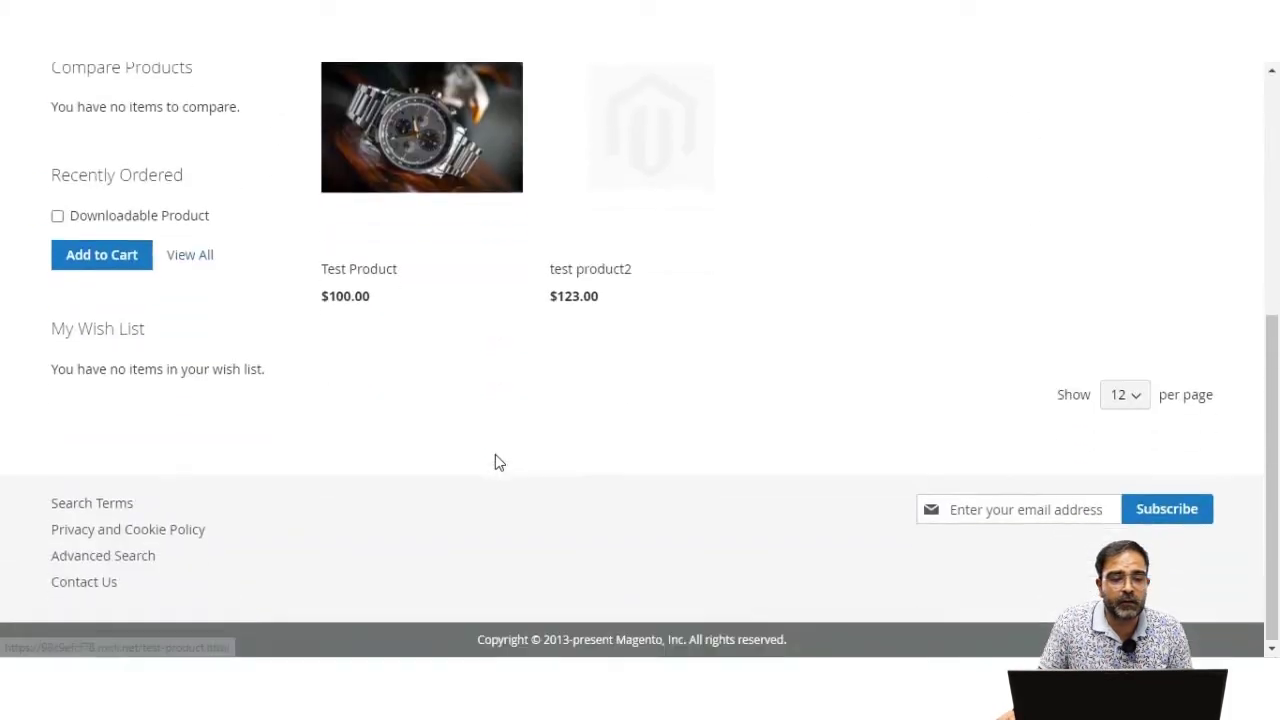
pyautogui.scroll(5, 266, 357)
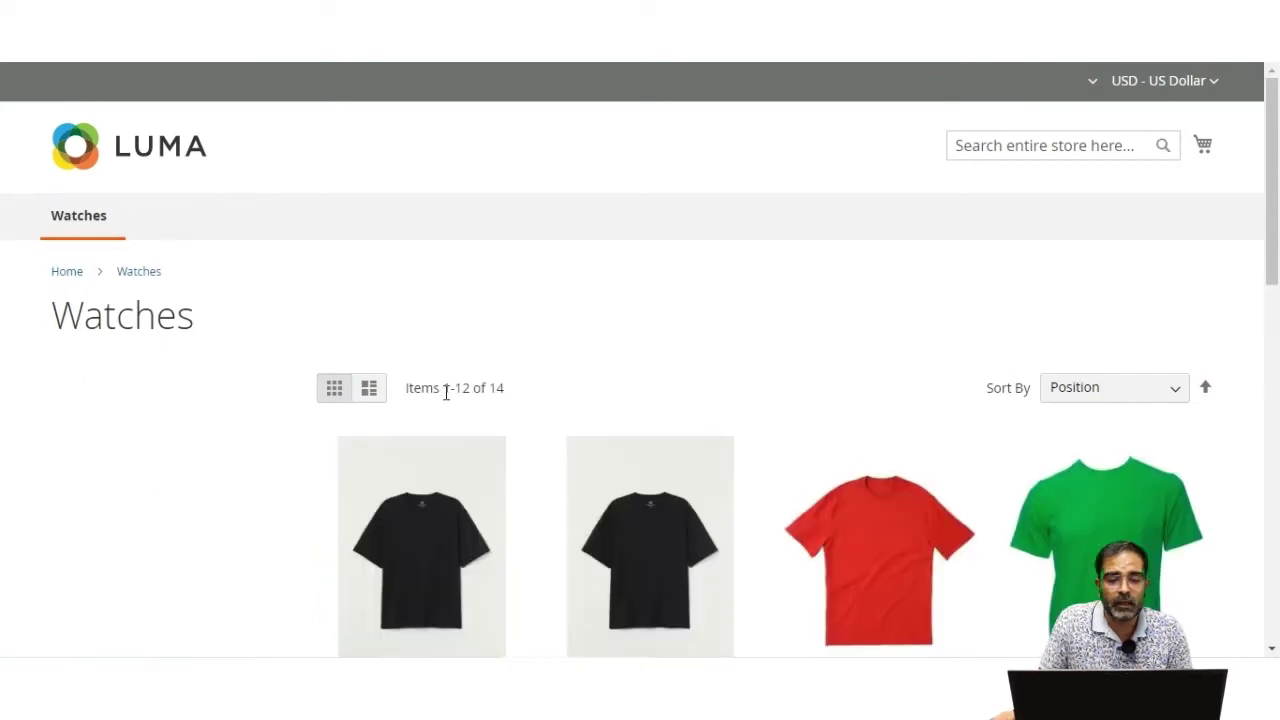
# Step: Open the Downloadable Product from the second page of the Watches category and look over its page
pyautogui.scroll(-10, 445, 392)
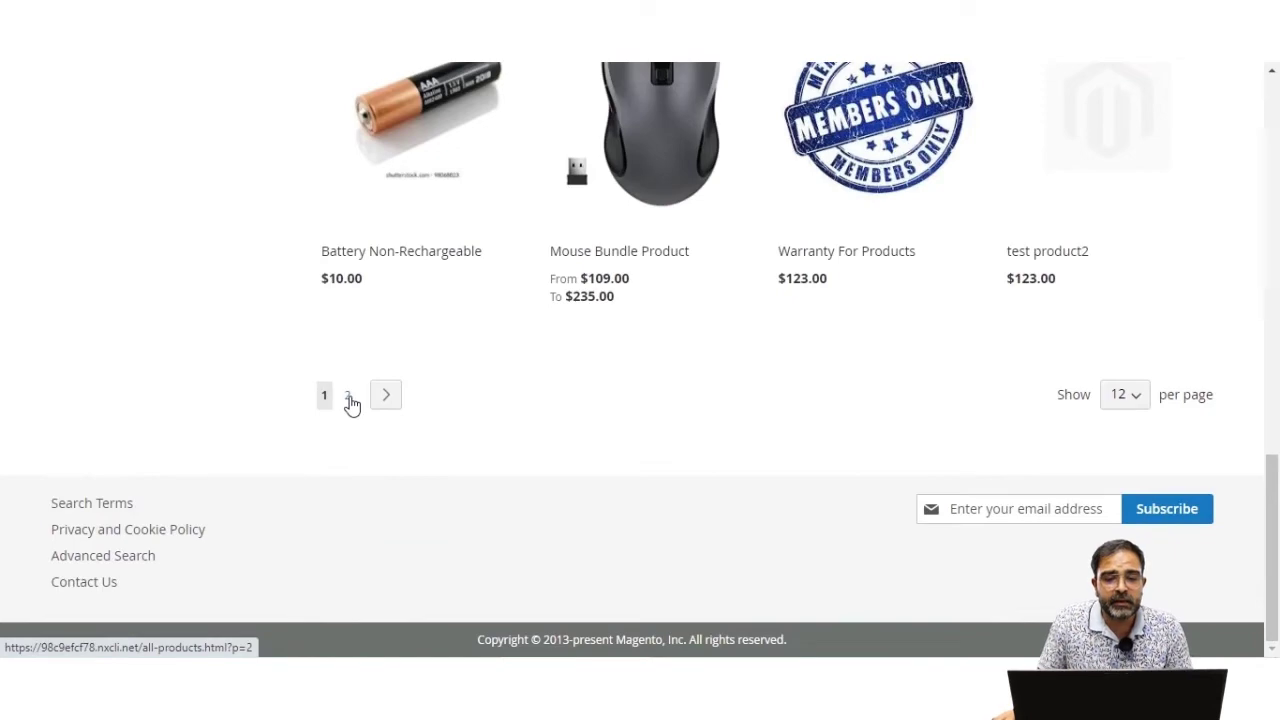
pyautogui.click(358, 404)
pyautogui.scroll(-4, 429, 414)
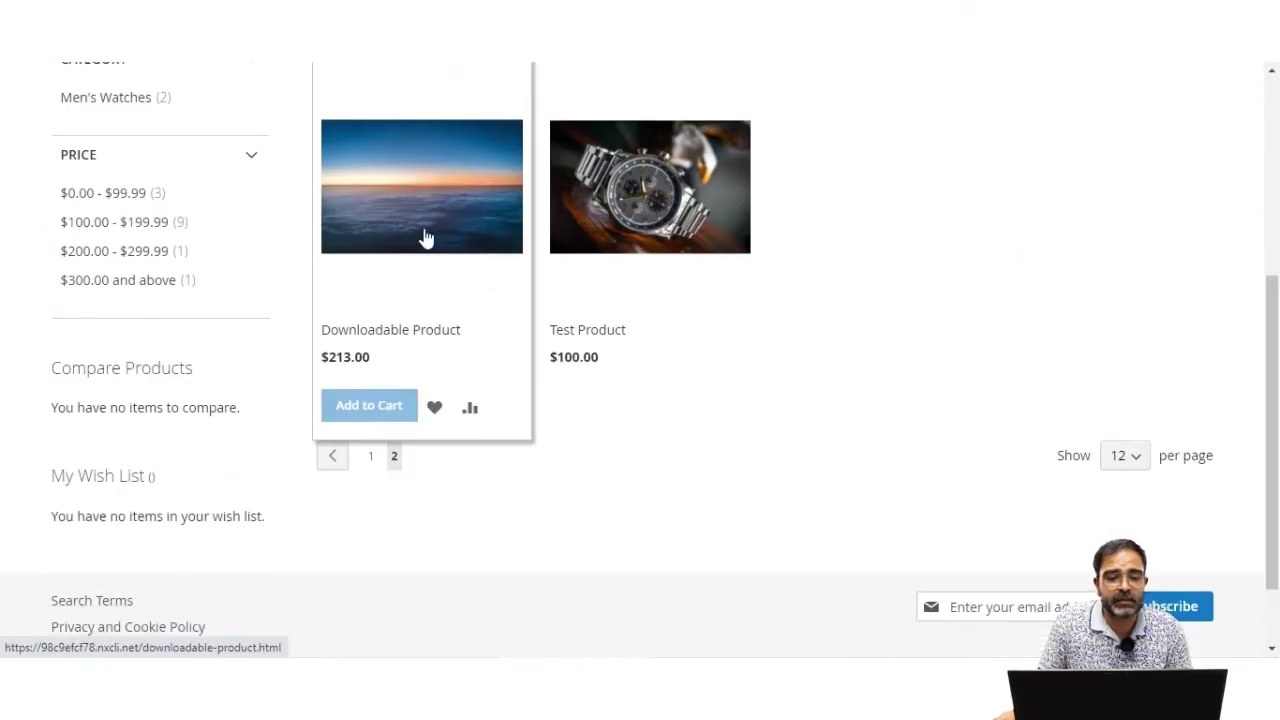
pyautogui.click(425, 237)
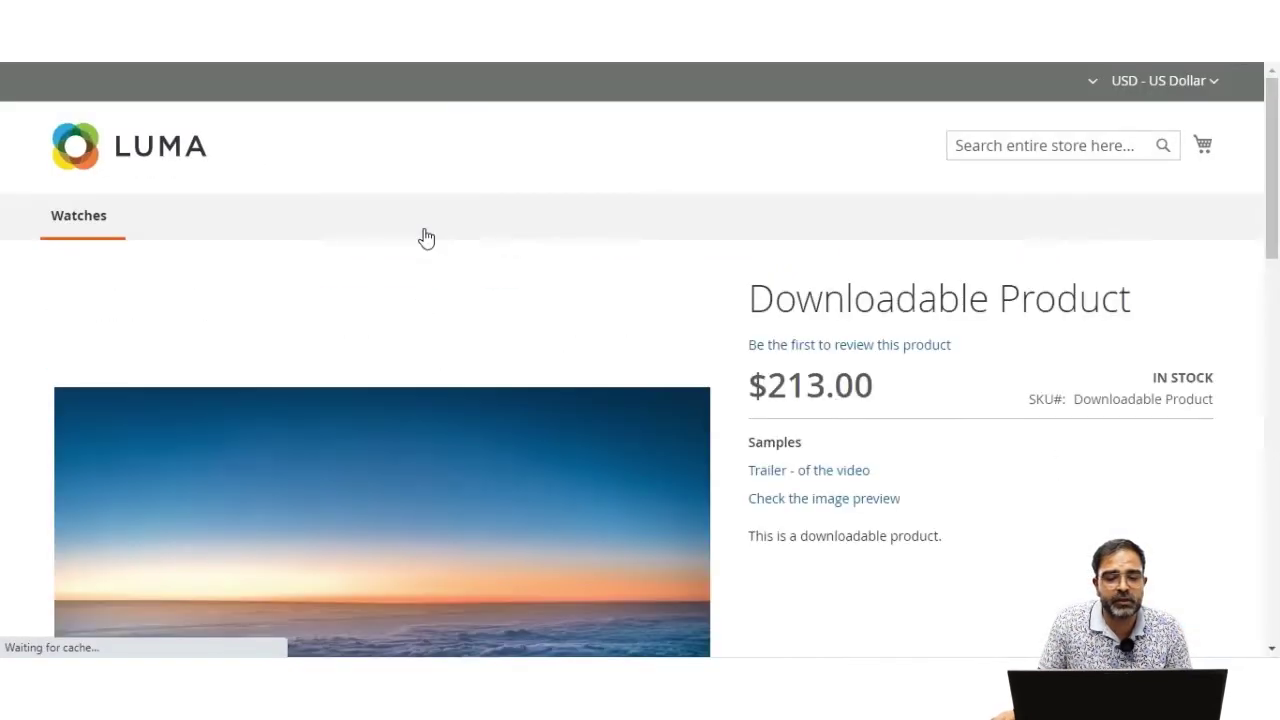
pyautogui.scroll(-5, 431, 383)
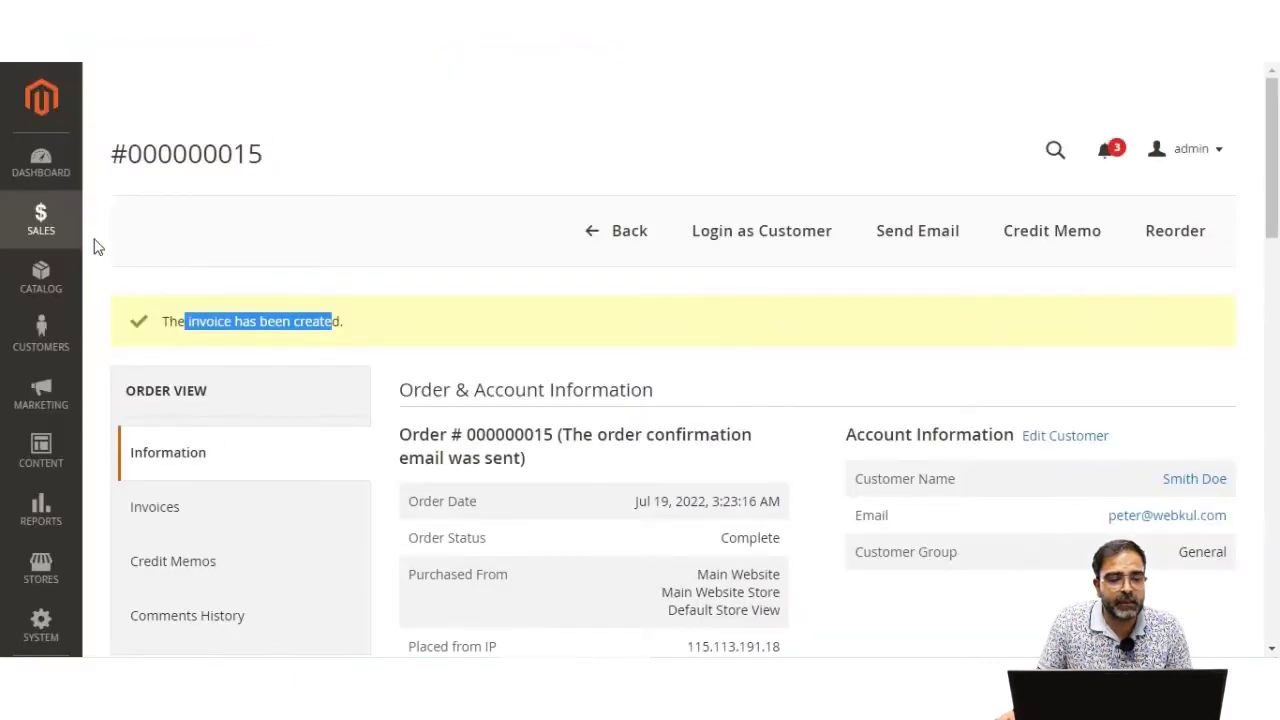
# Step: Open the Downloadable Product for editing from the product catalog in the Magento admin panel
pyautogui.click(50, 283)
pyautogui.click(181, 178)
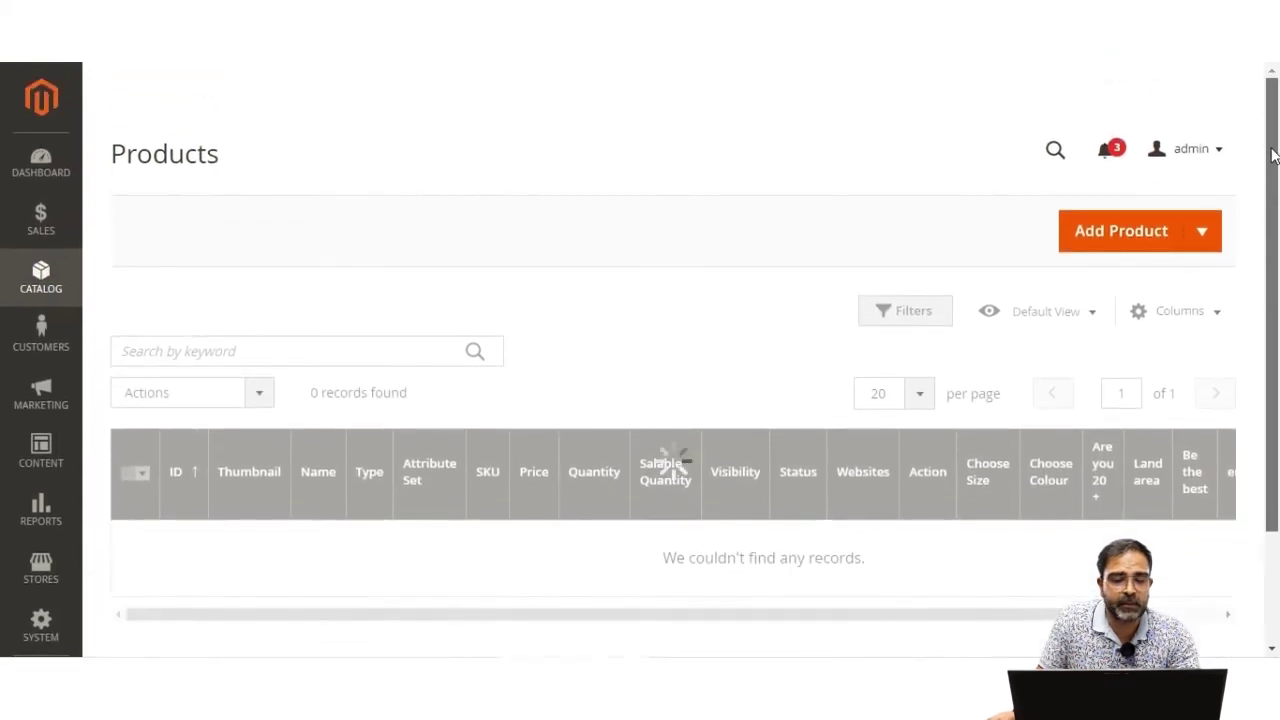
pyautogui.moveTo(1272, 178); pyautogui.dragTo(1275, 190)
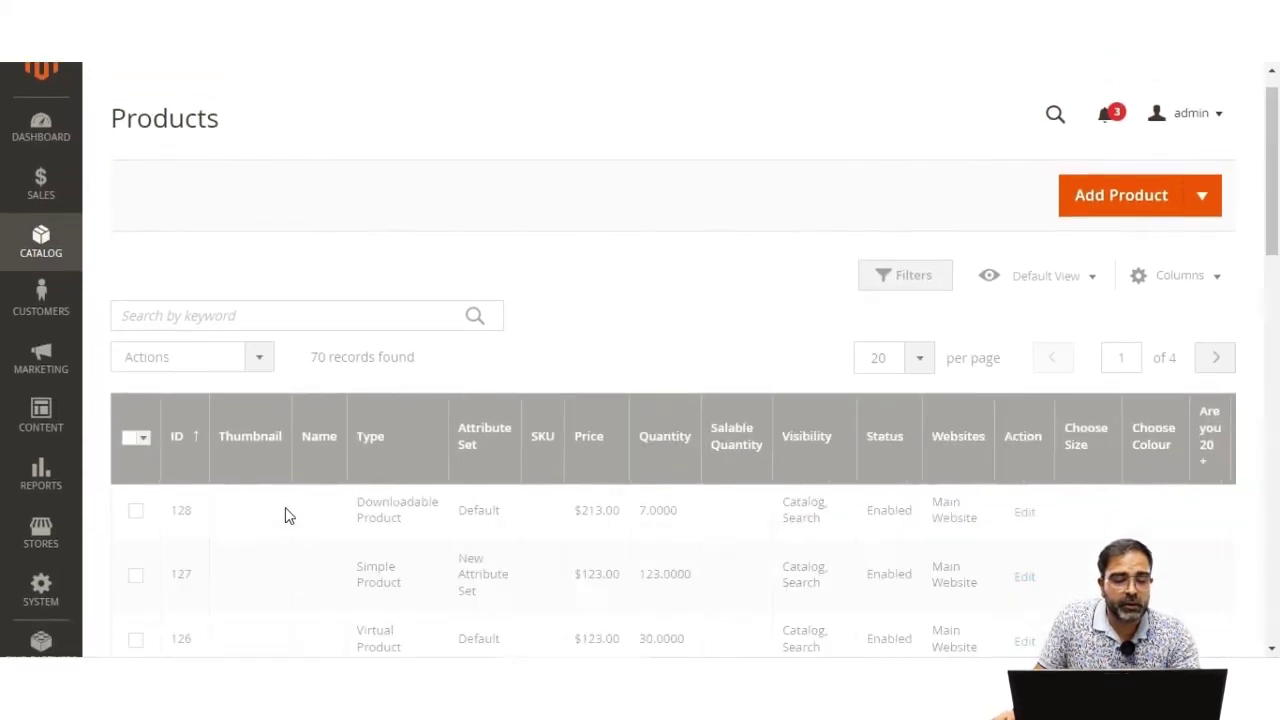
pyautogui.click(340, 527)
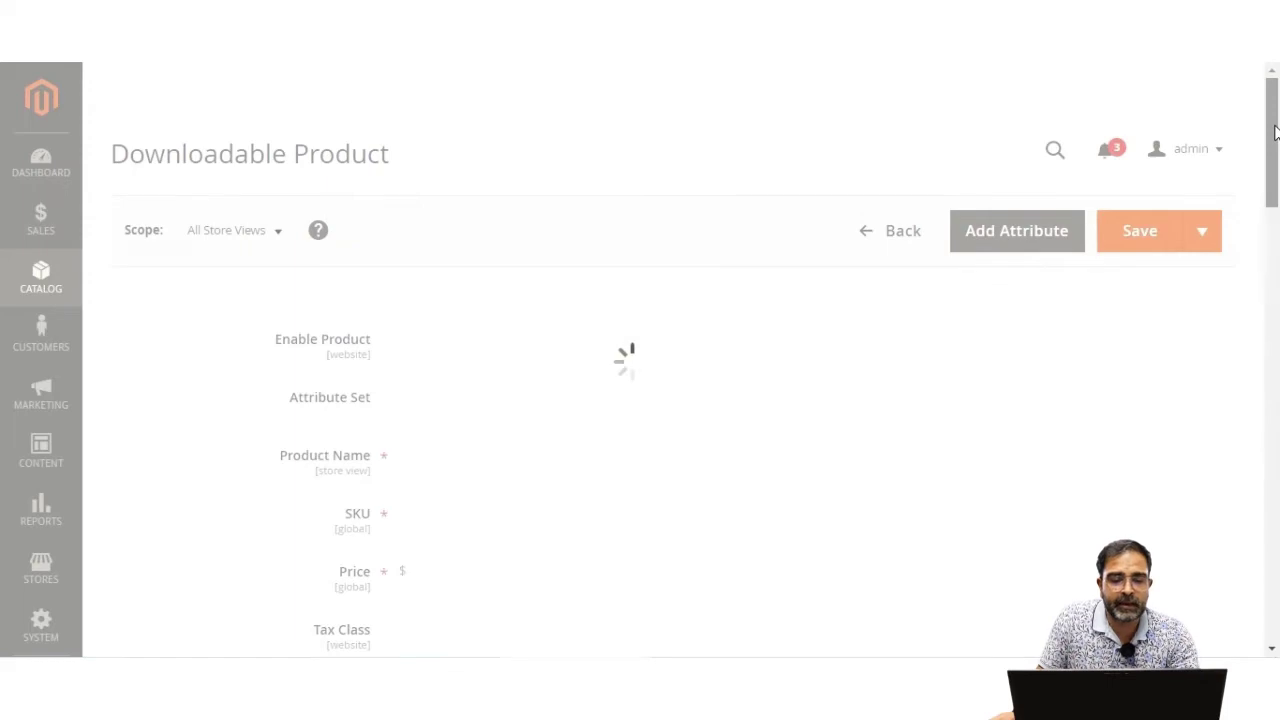
# Step: Review the product's Downloadable Information section with its link settings and collapse the section
pyautogui.moveTo(1275, 130); pyautogui.dragTo(1275, 443)
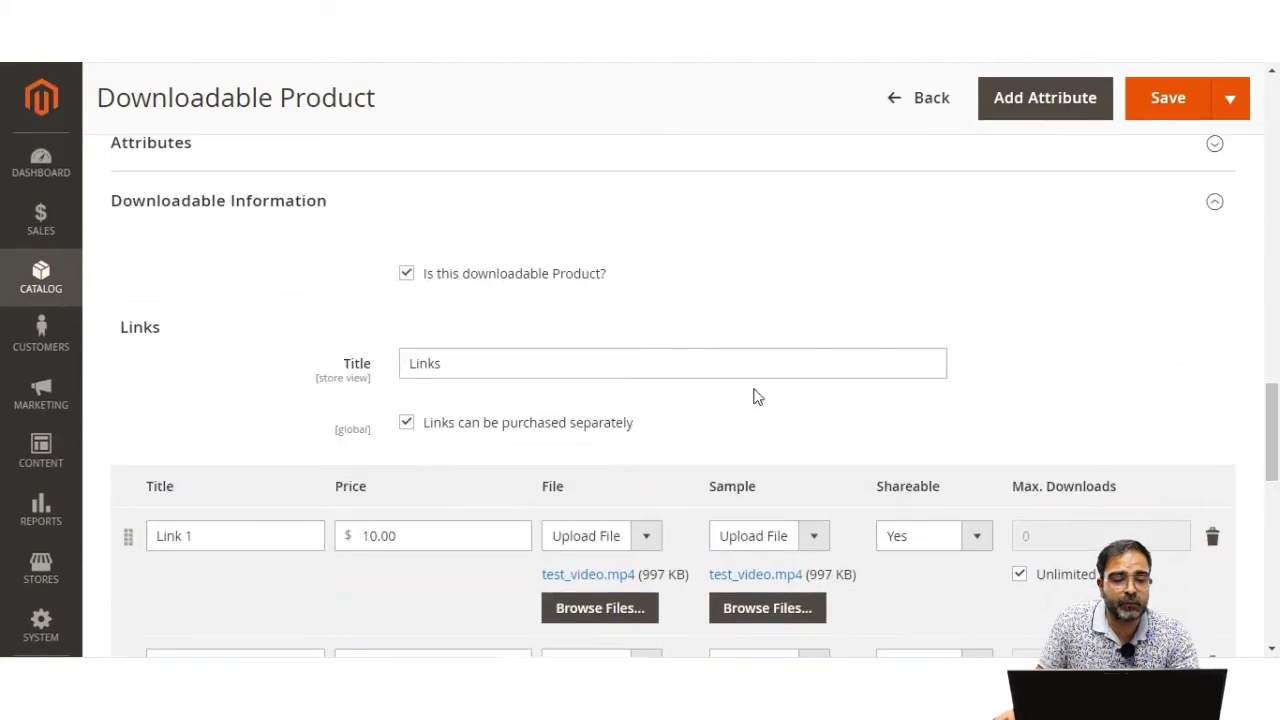
pyautogui.moveTo(328, 210); pyautogui.dragTo(126, 211)
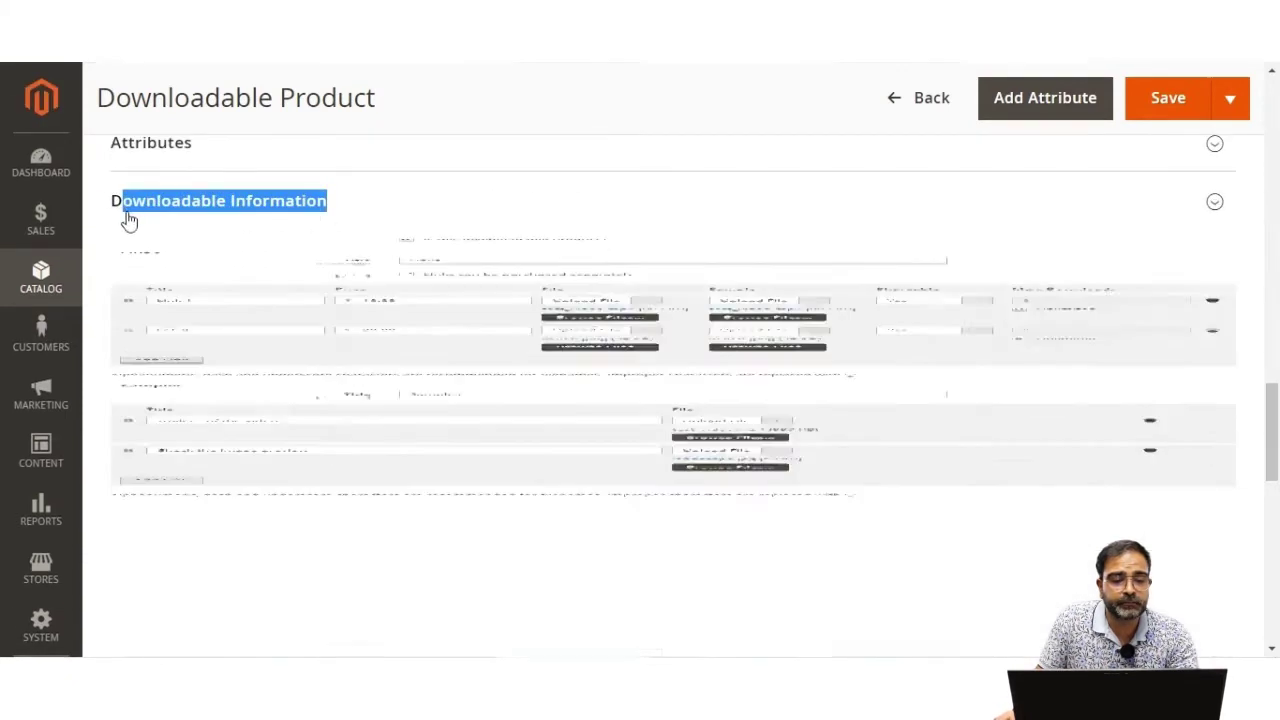
pyautogui.click(170, 201)
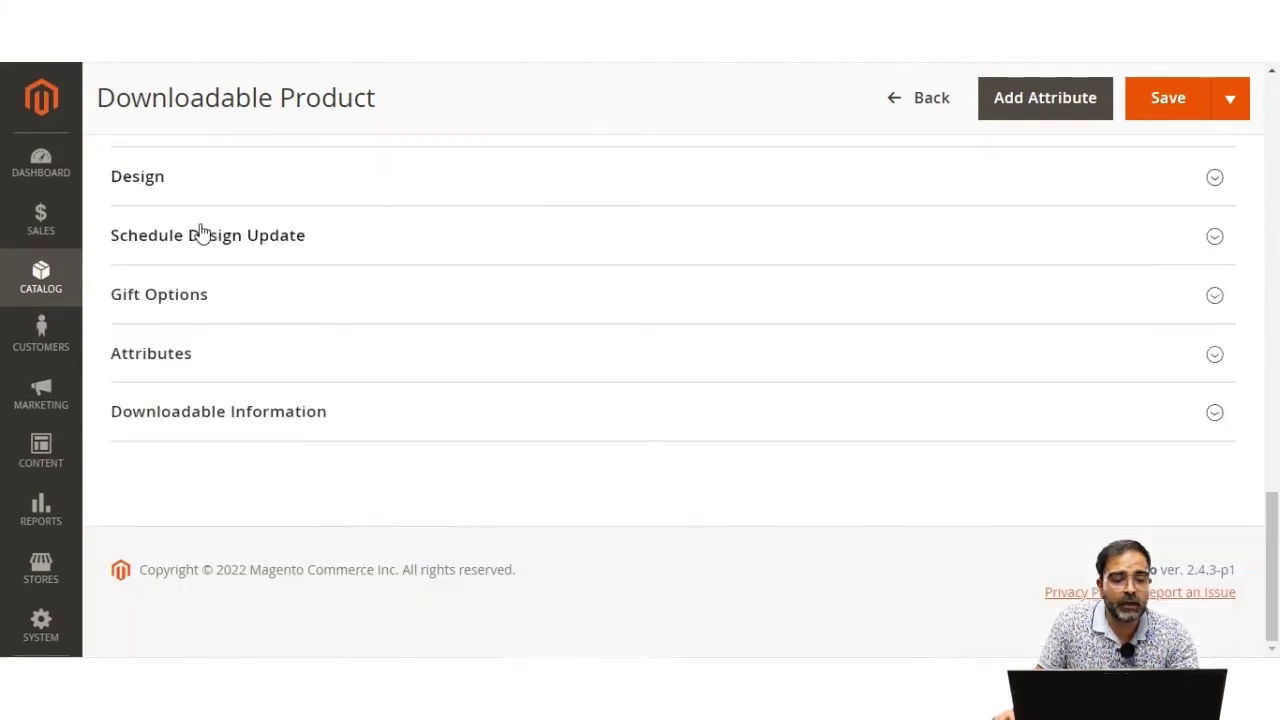
# Step: Disable separate purchasing of links in the product's Downloadable Information section and save the product
pyautogui.click(183, 421)
pyautogui.scroll(-2, 506, 528)
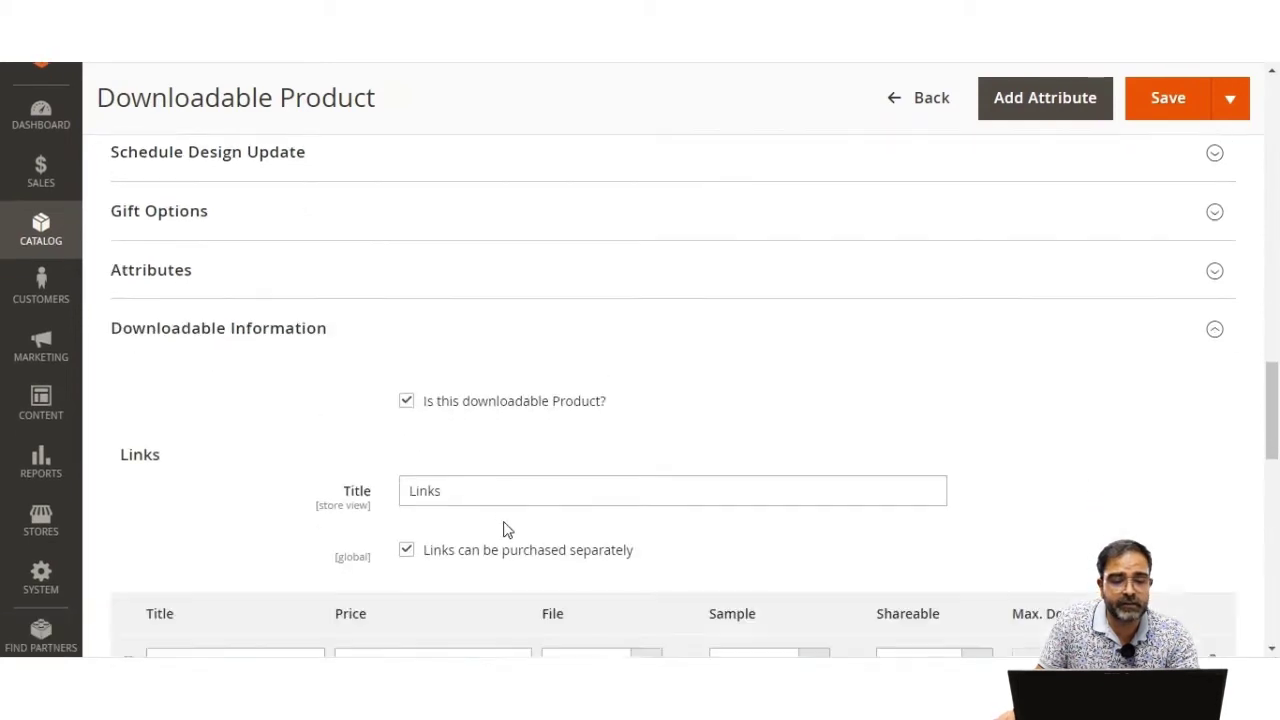
pyautogui.scroll(-2, 551, 306)
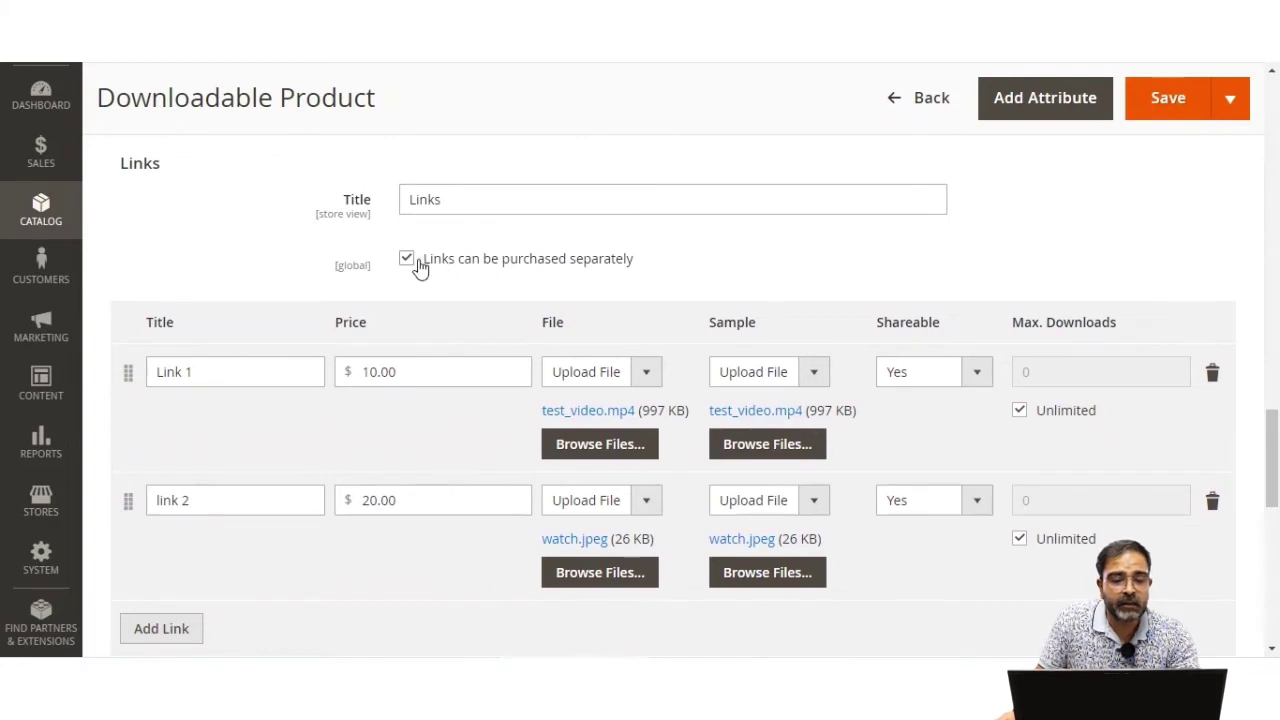
pyautogui.click(407, 259)
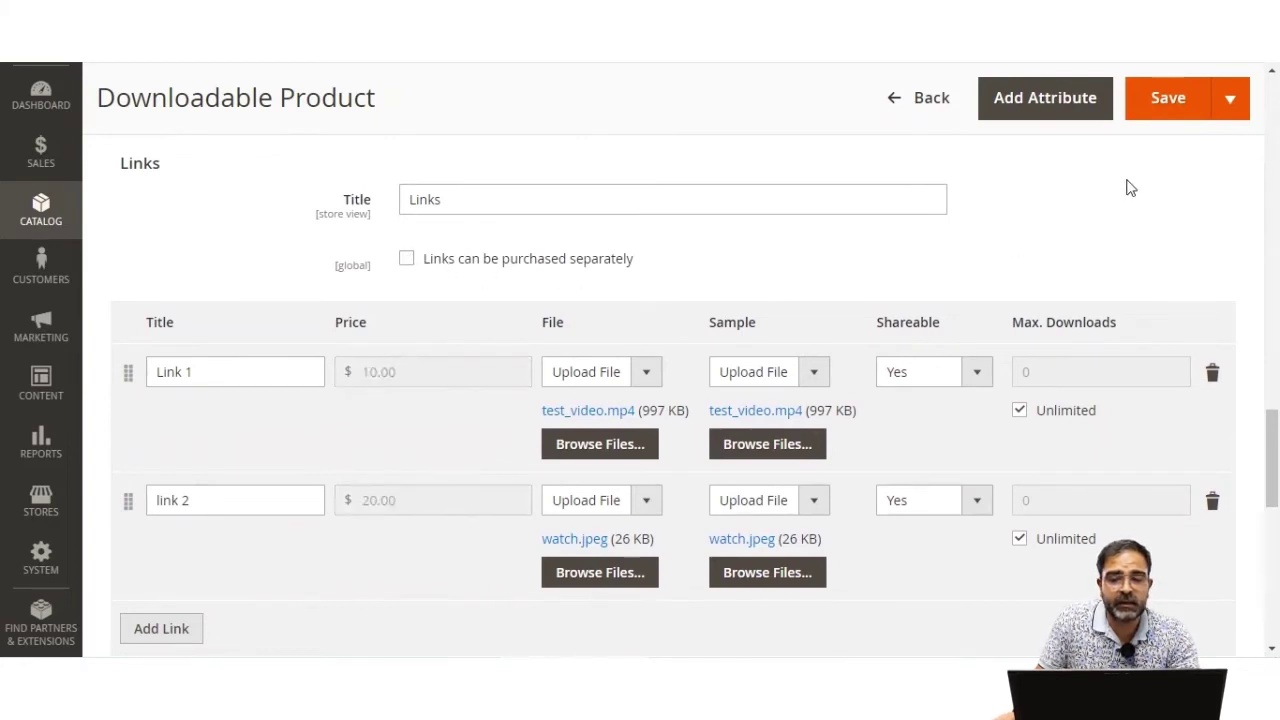
pyautogui.click(1167, 100)
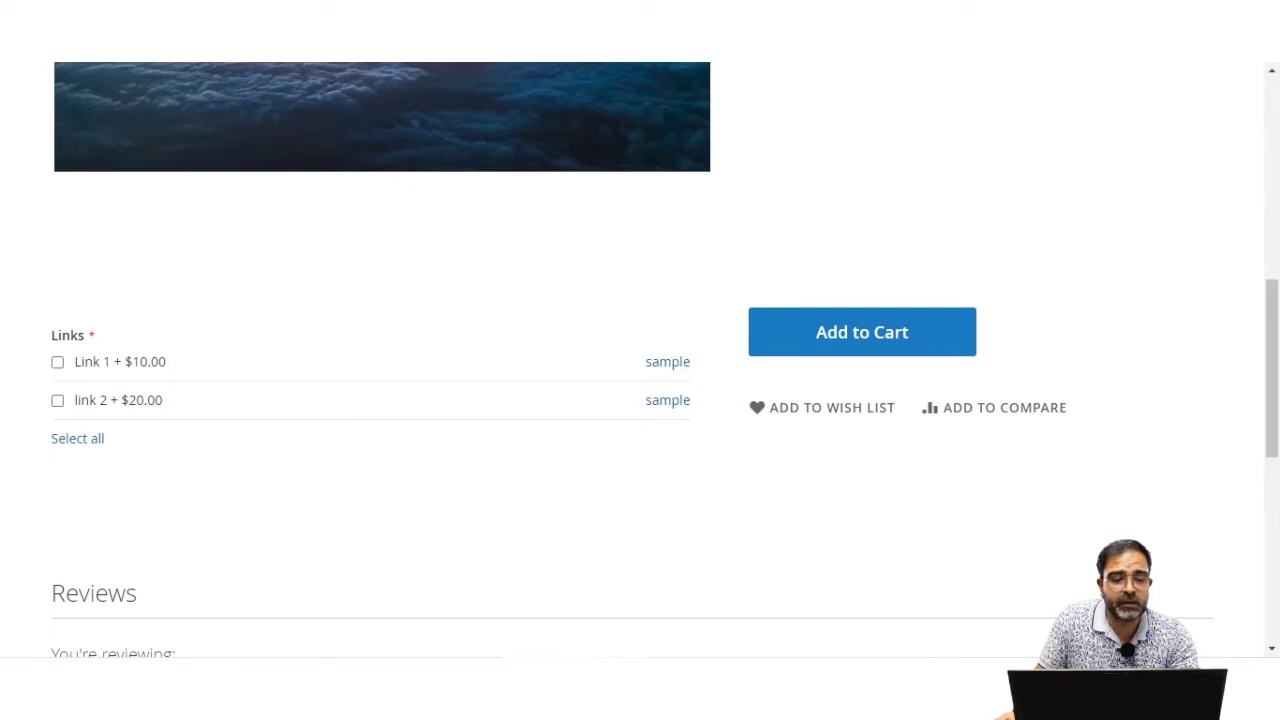
# Step: Reload the Downloadable Product's storefront page and examine how its links and price are presented
pyautogui.press('F5')
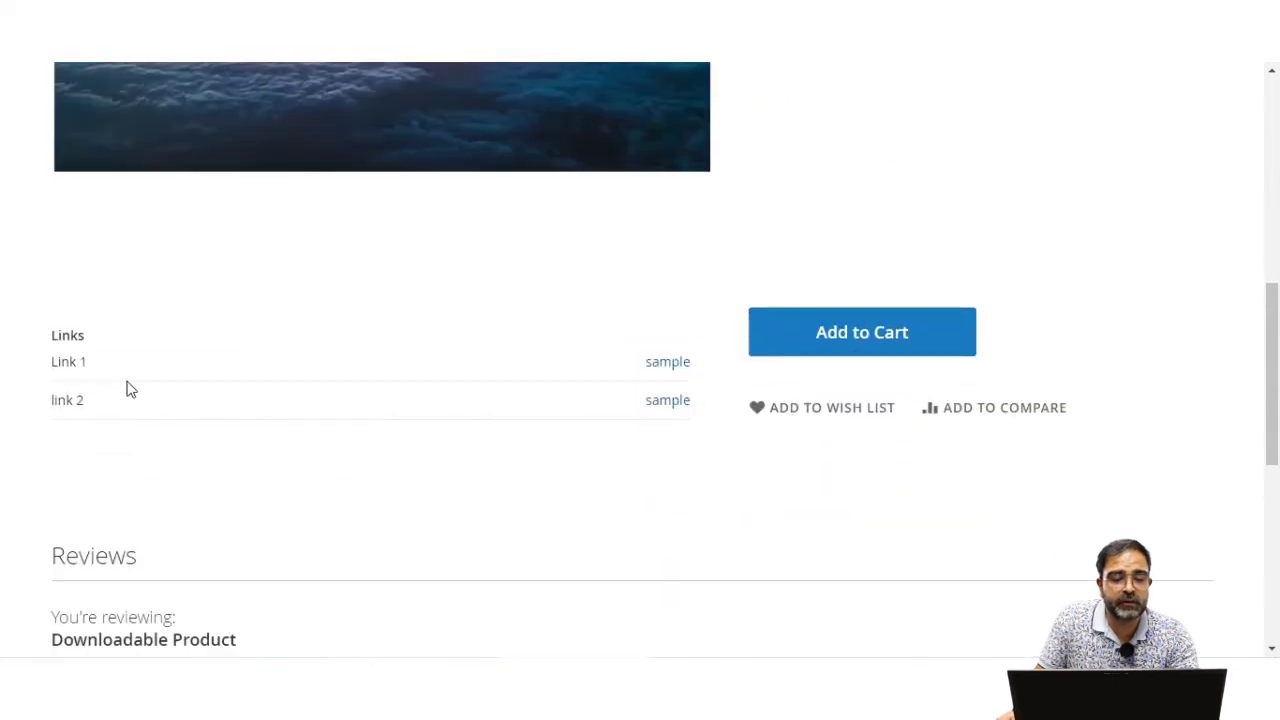
pyautogui.moveTo(60, 366)
pyautogui.mouseDown()
pyautogui.moveTo(86, 372)
pyautogui.moveTo(91, 411)
pyautogui.mouseUp()
pyautogui.click(97, 408)
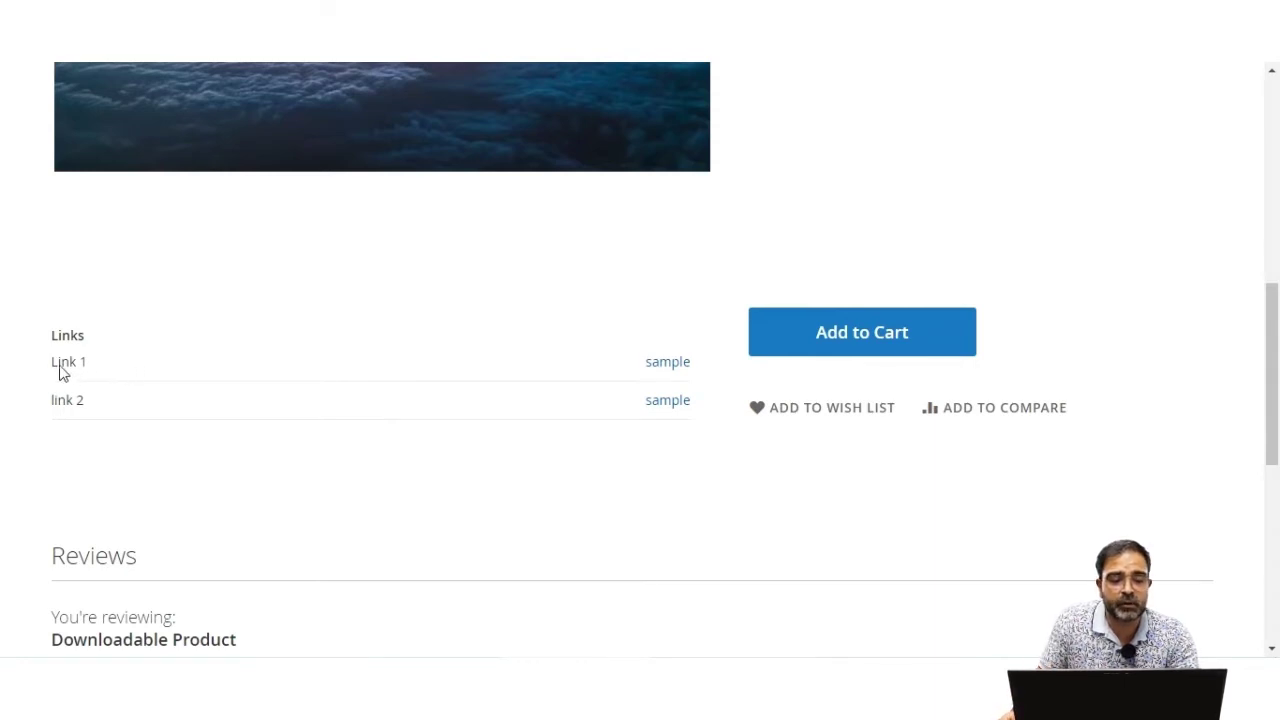
pyautogui.moveTo(52, 362); pyautogui.dragTo(89, 400)
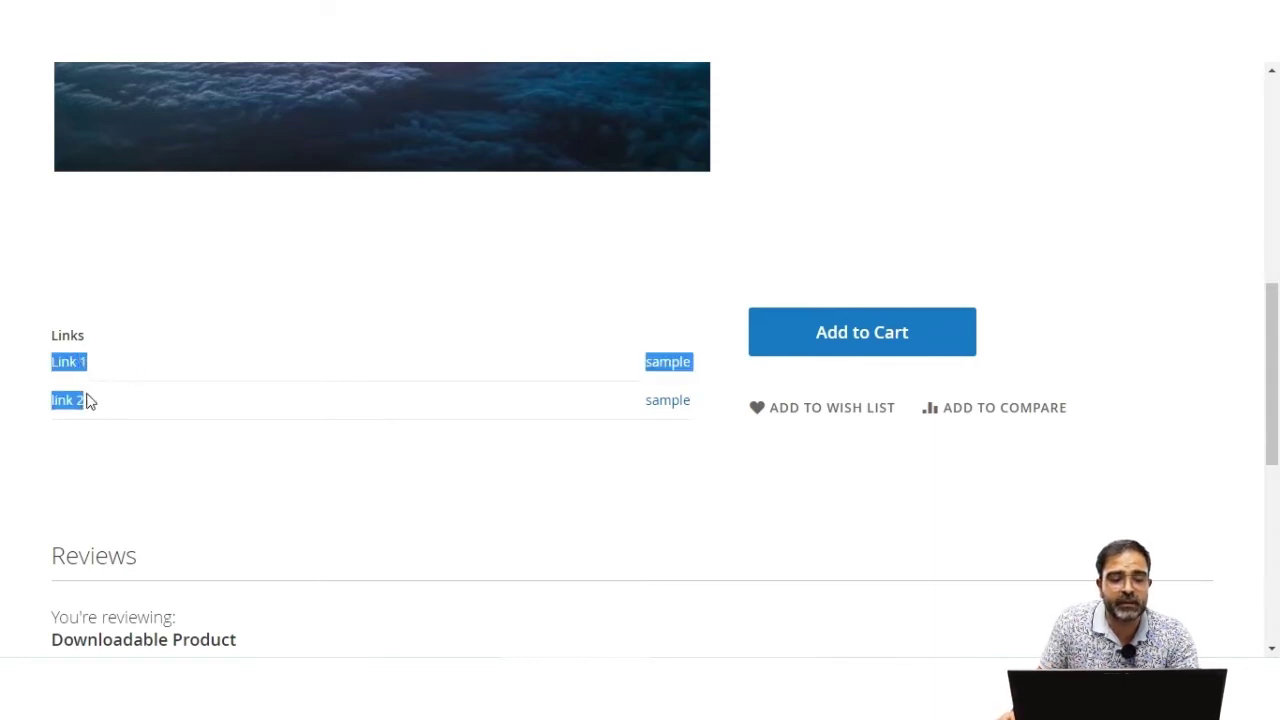
pyautogui.click(146, 397)
pyautogui.scroll(5, 316, 513)
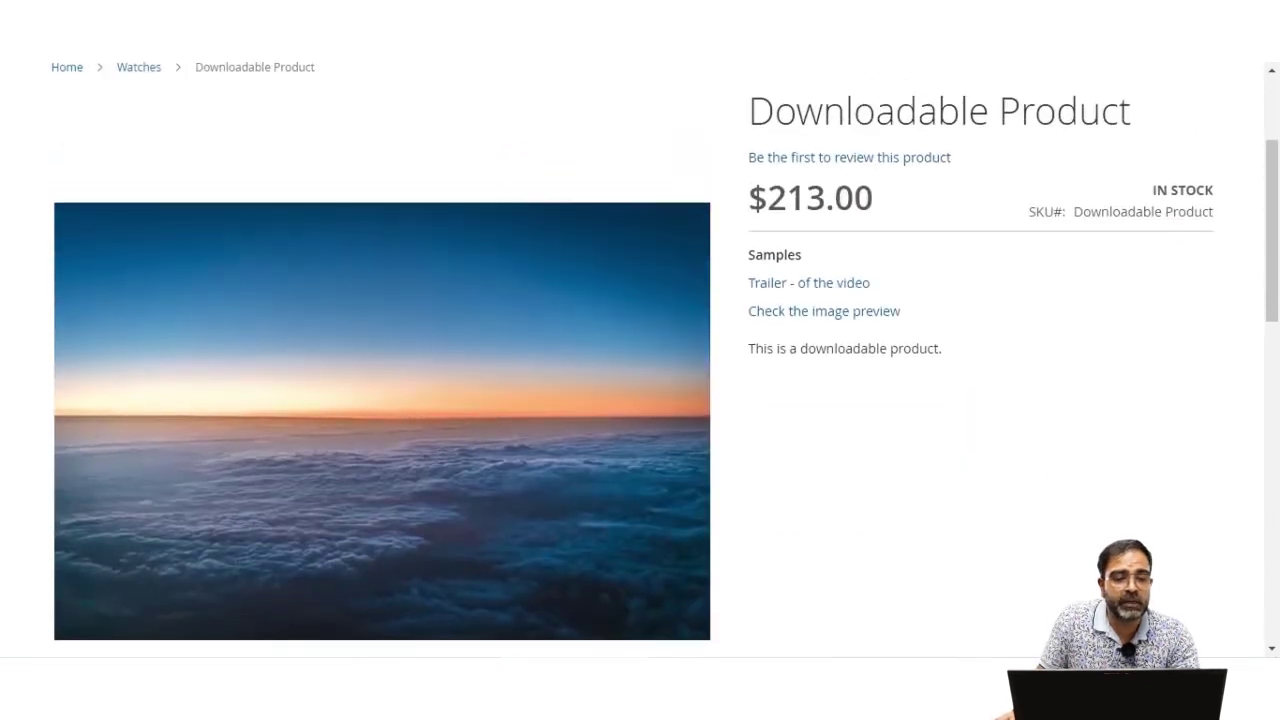
# Step: Check the product types that can be added in the admin catalog and open the Downloadable Product for editing
pyautogui.hotkey('ctrl', 'Tab')
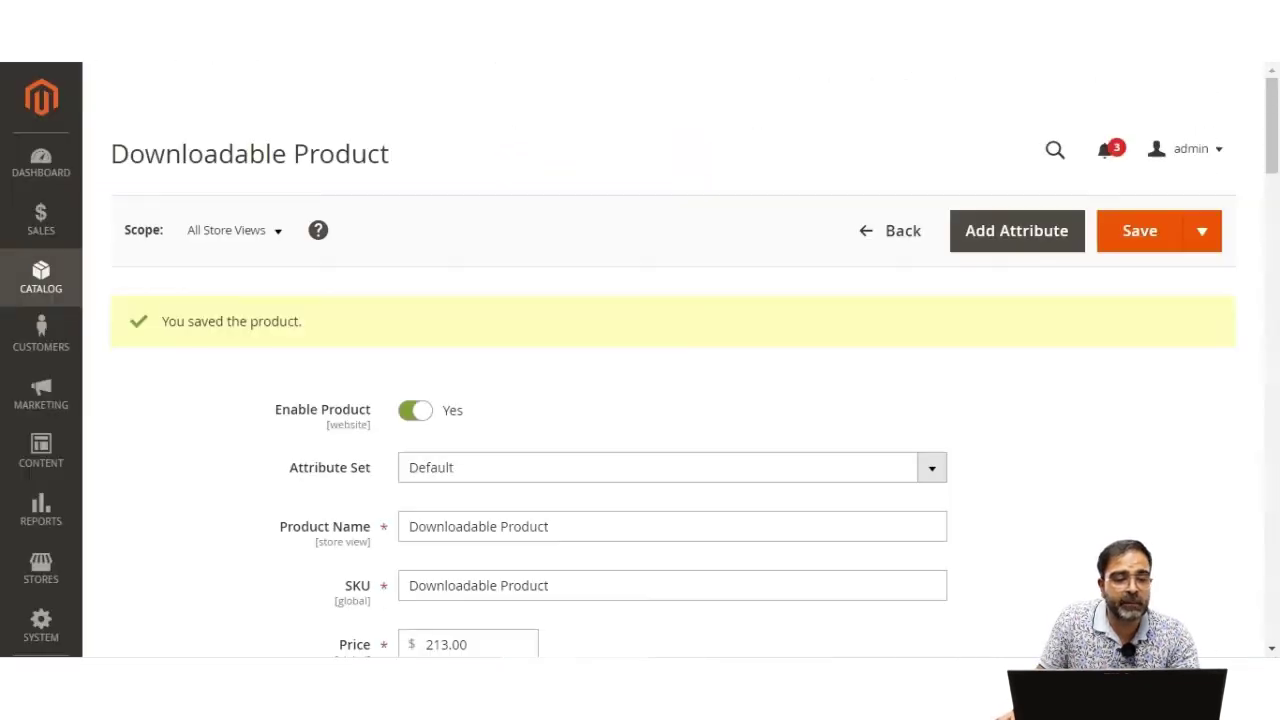
pyautogui.click(52, 287)
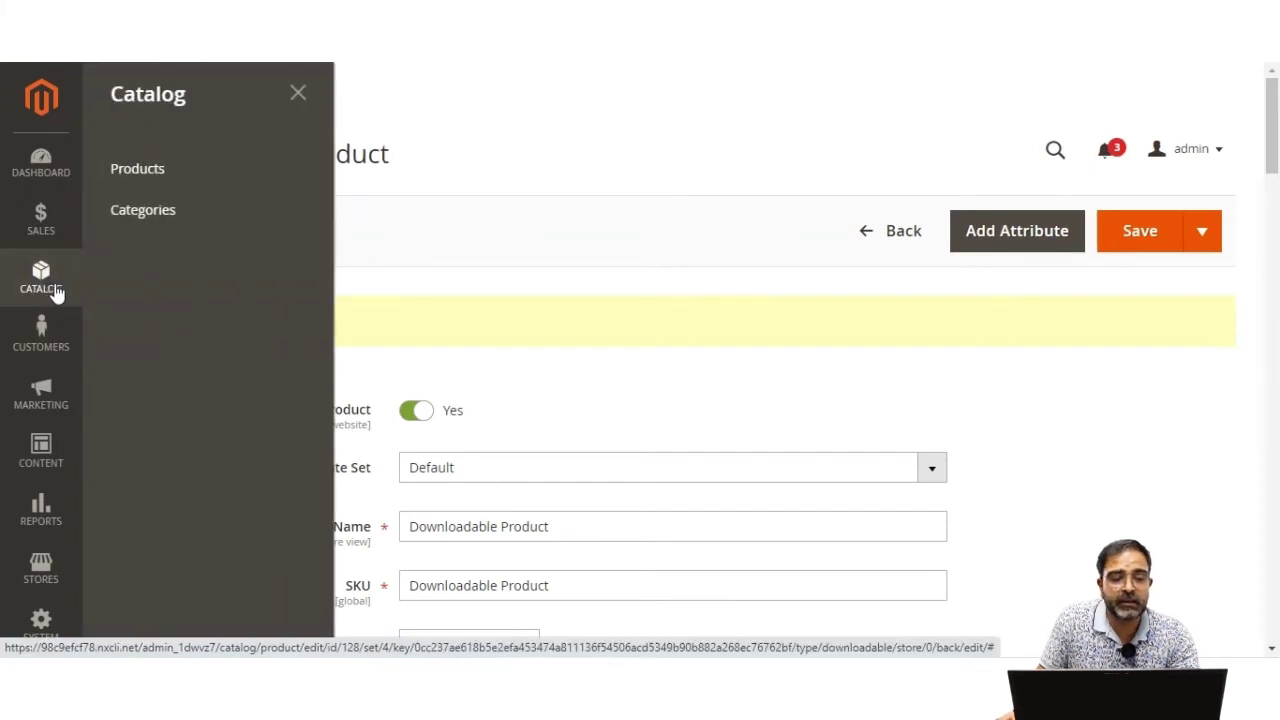
pyautogui.click(153, 176)
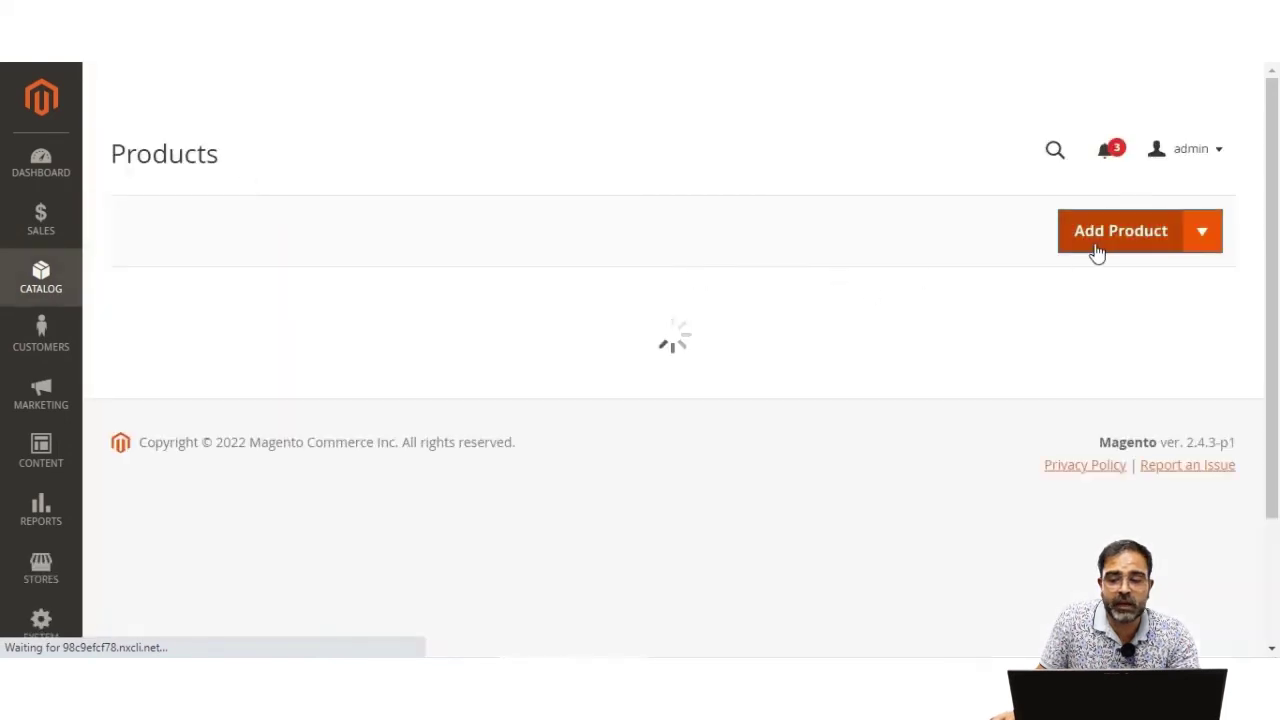
pyautogui.click(1203, 236)
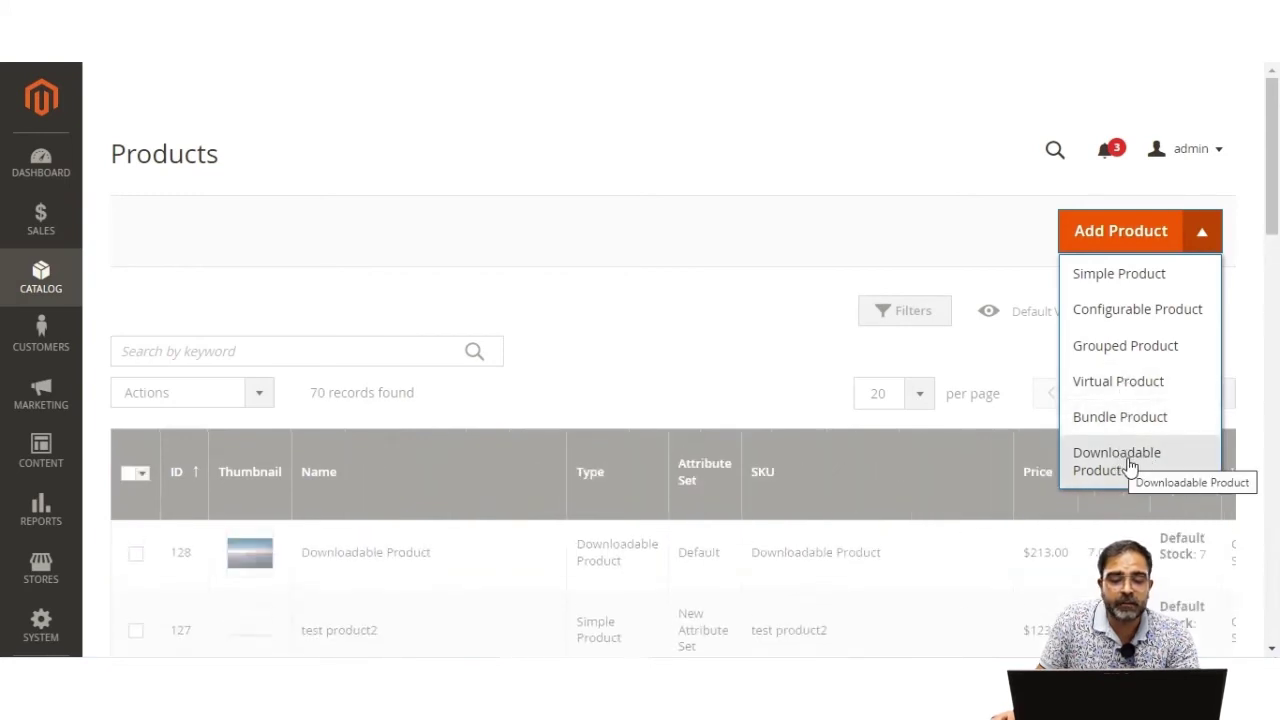
pyautogui.click(507, 275)
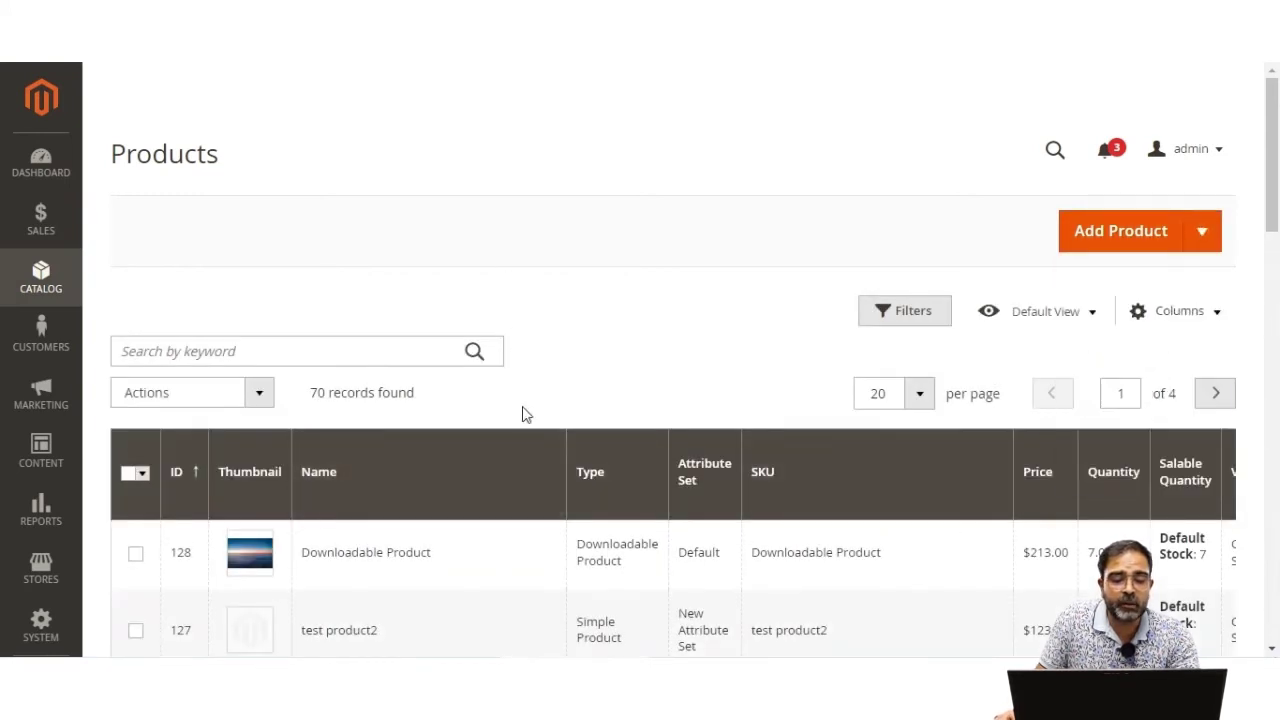
pyautogui.click(390, 558)
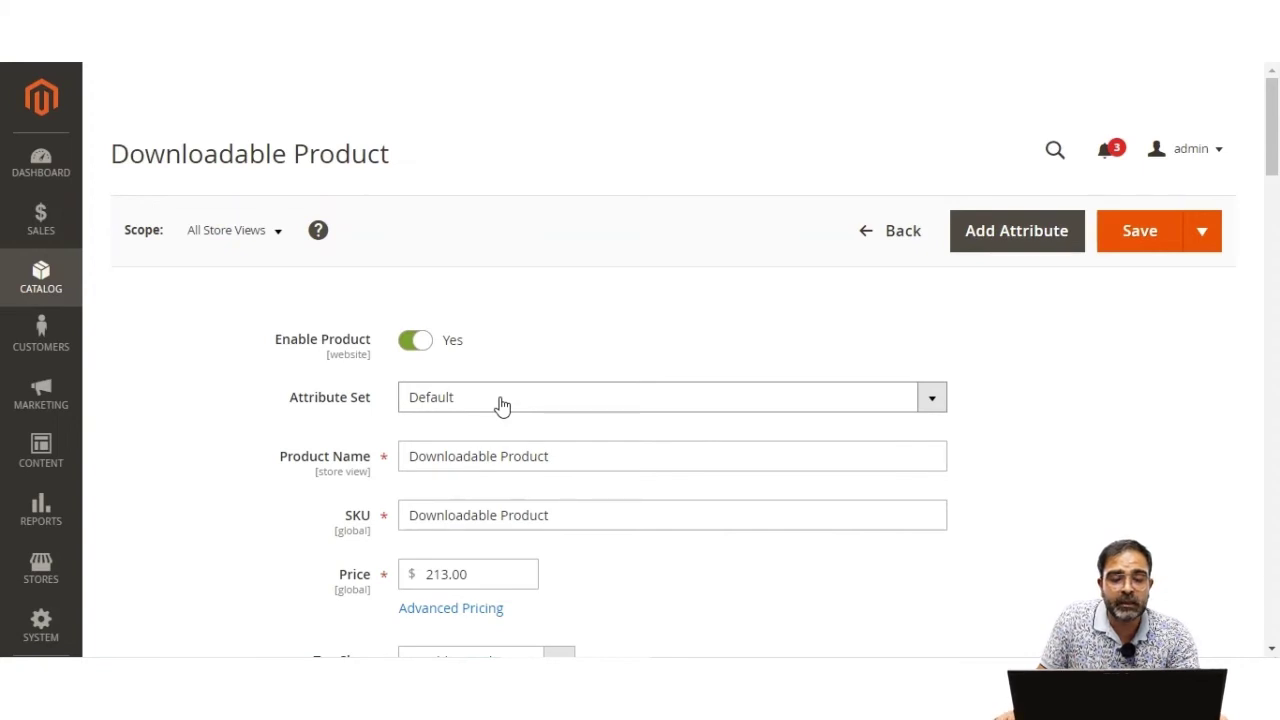
# Step: Compare the product's name with its storefront title and review its price field
pyautogui.scroll(-2, 502, 404)
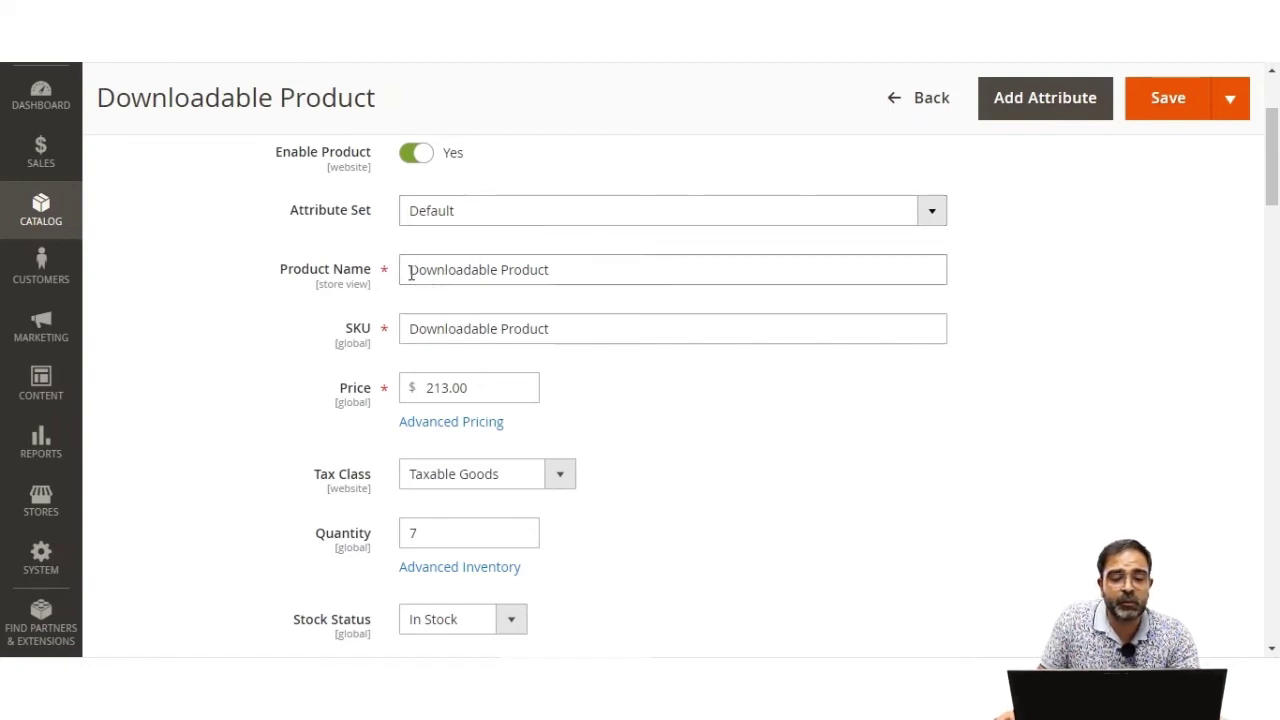
pyautogui.moveTo(410, 272); pyautogui.dragTo(557, 270)
pyautogui.click(566, 270)
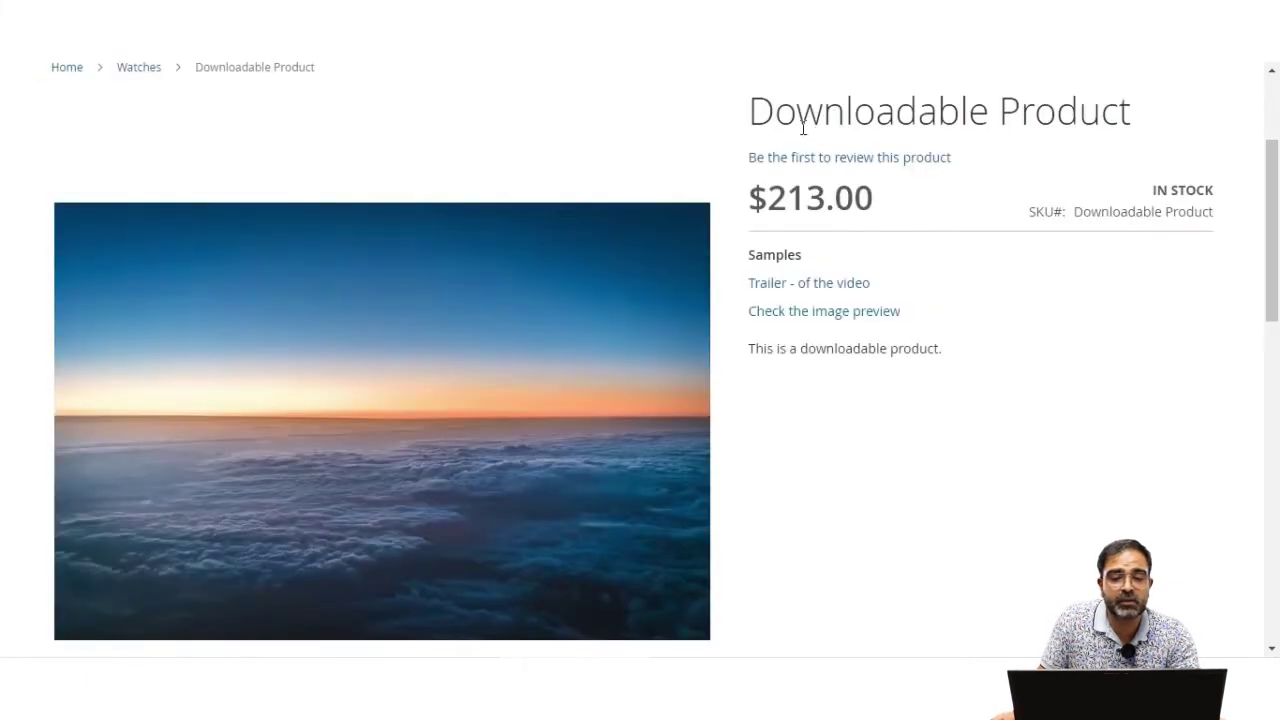
pyautogui.moveTo(776, 116); pyautogui.dragTo(1080, 116)
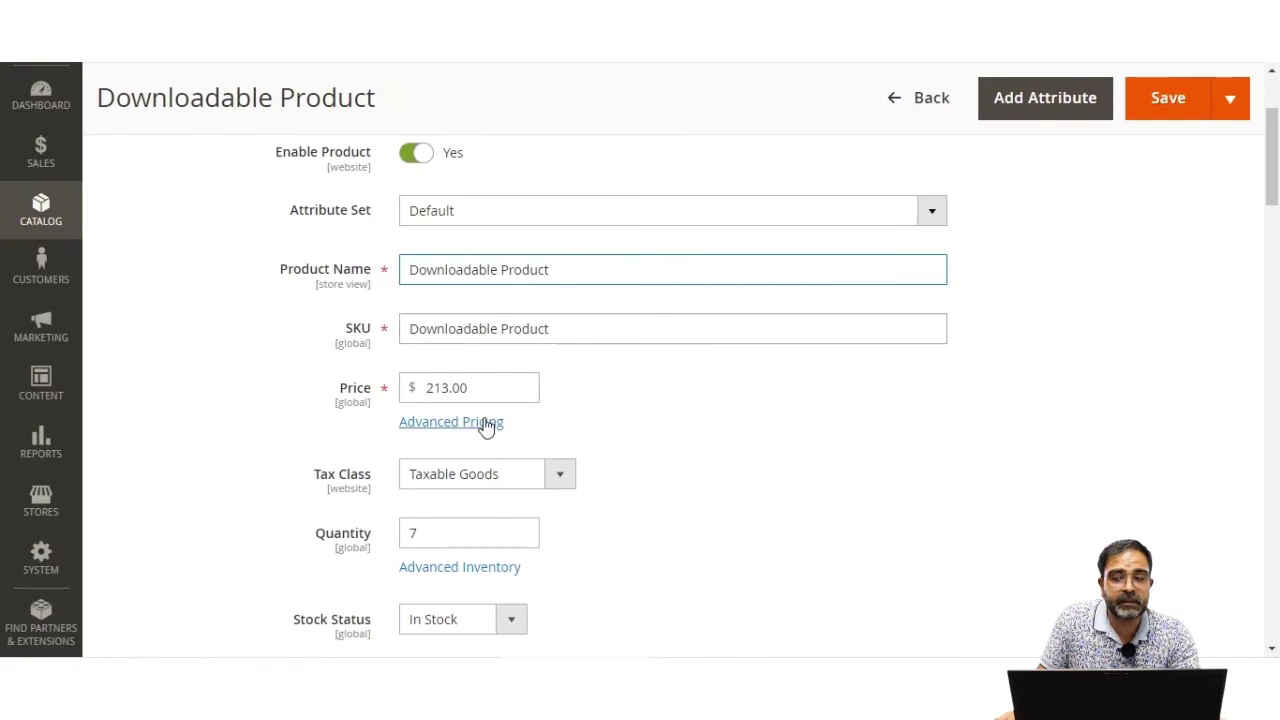
pyautogui.scroll(-1, 486, 423)
pyautogui.moveTo(483, 293); pyautogui.dragTo(413, 302)
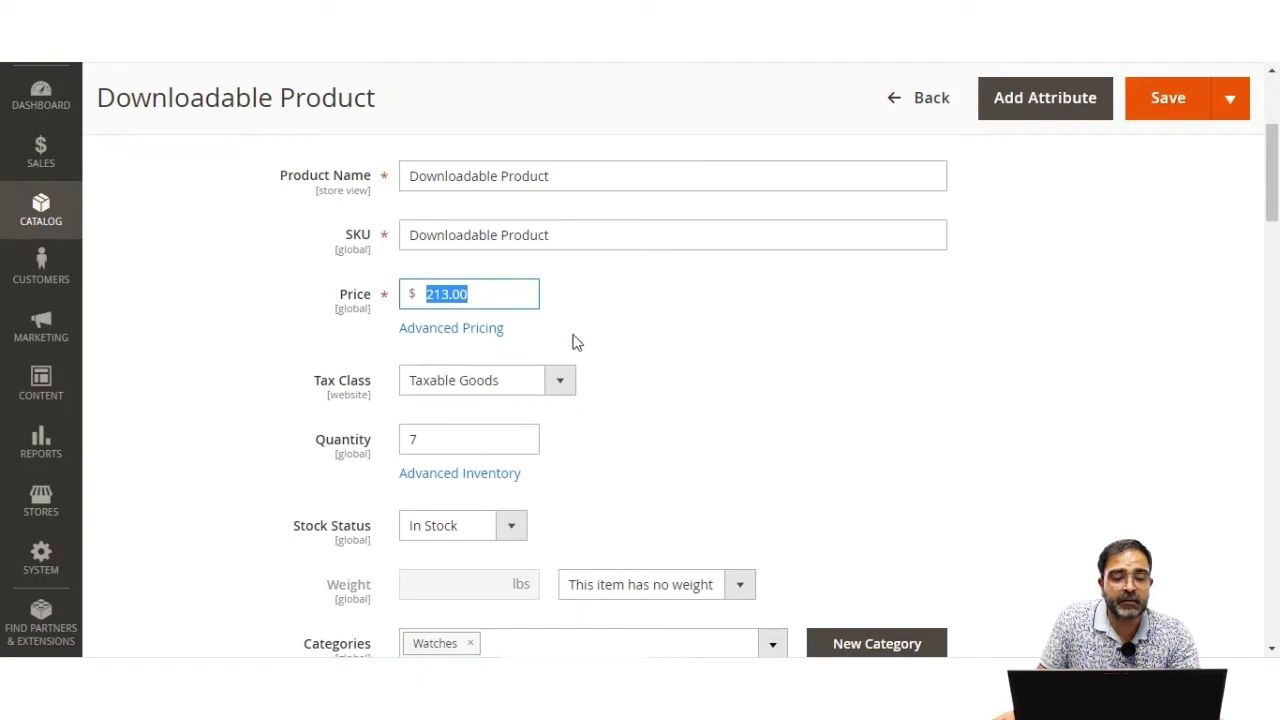
pyautogui.click(642, 329)
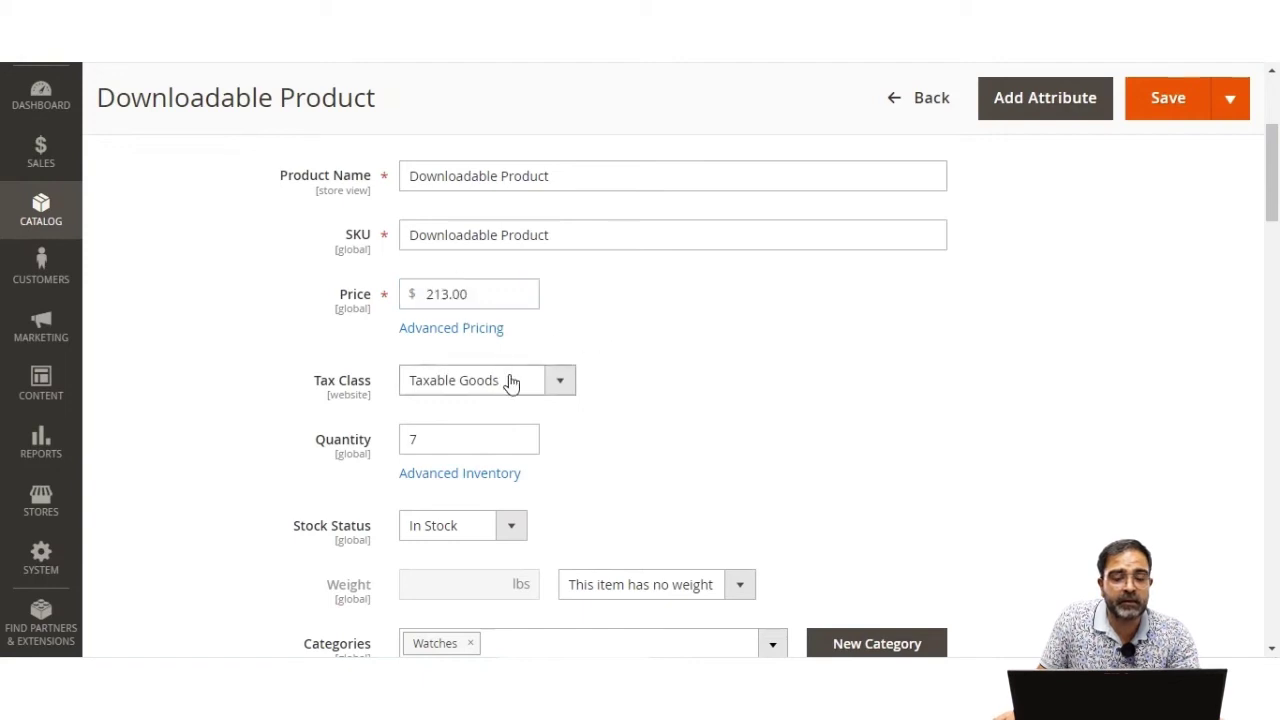
# Step: Review the product's tax class, quantity, stock status, categories and visibility settings, continuing through the remaining collapsed sections
pyautogui.scroll(-2, 510, 382)
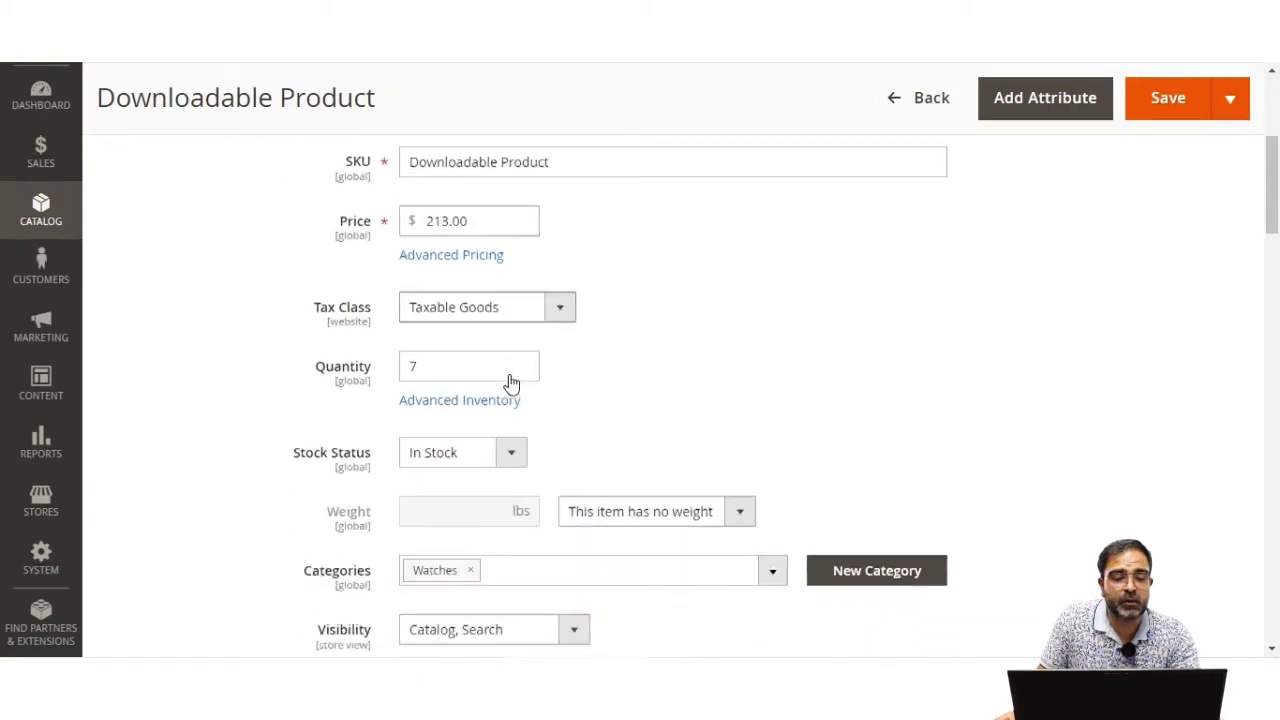
pyautogui.doubleClick(432, 348)
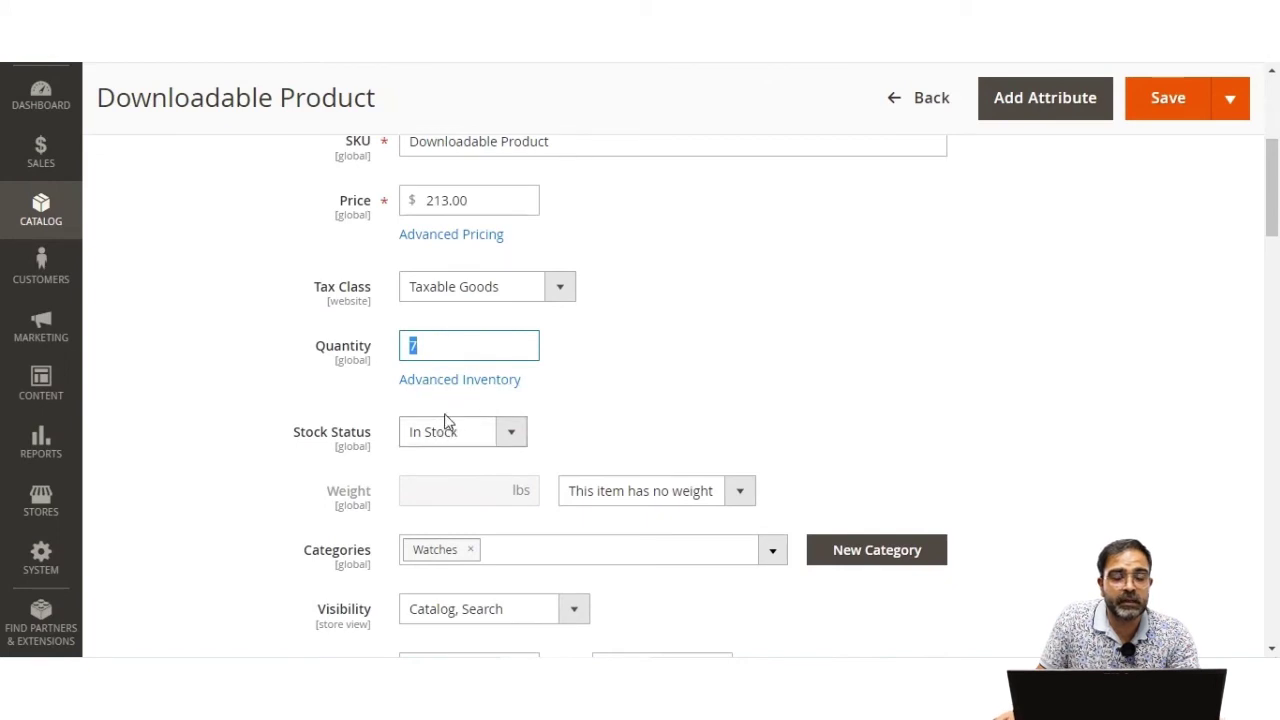
pyautogui.click(630, 380)
pyautogui.scroll(-4, 574, 414)
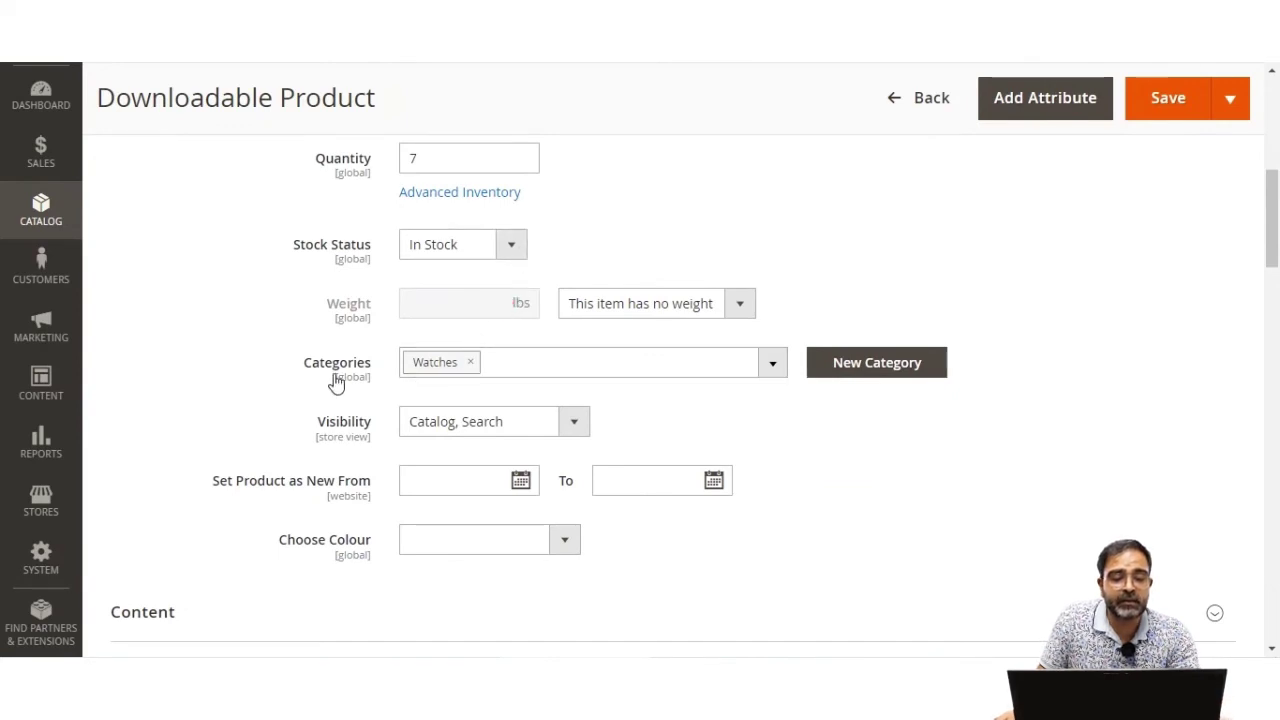
pyautogui.scroll(-1, 445, 378)
pyautogui.scroll(-1, 447, 378)
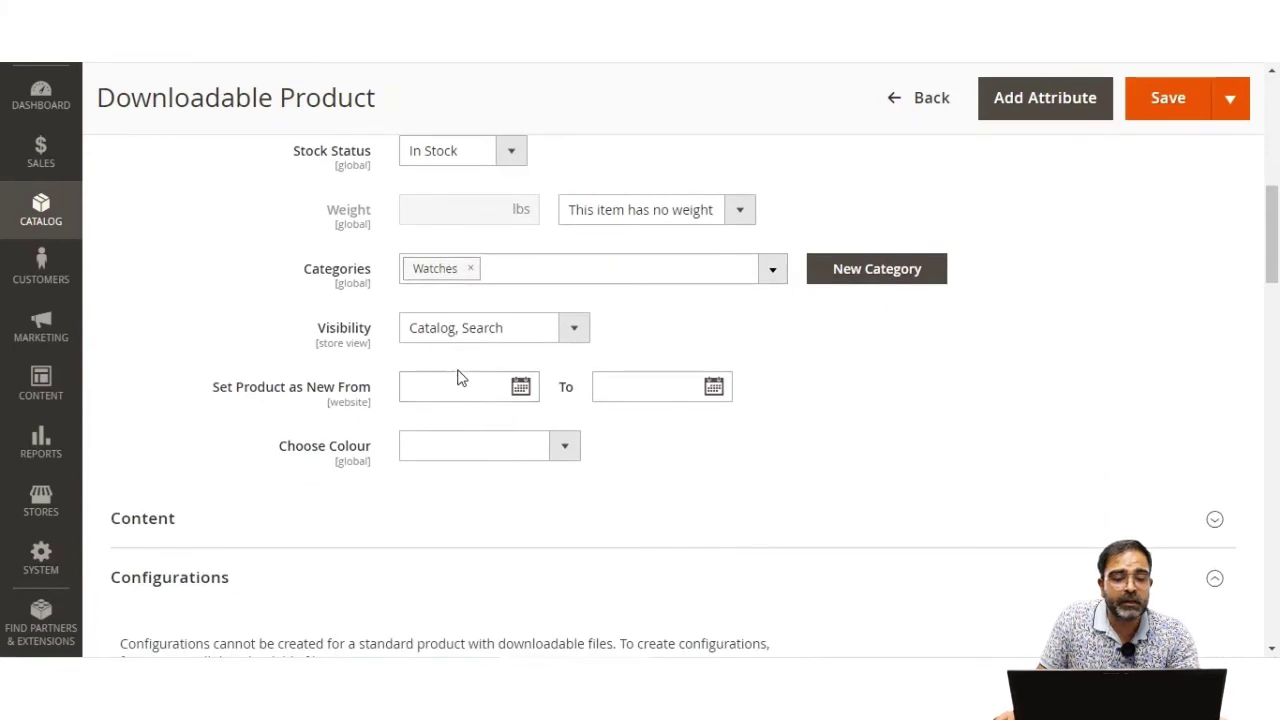
pyautogui.scroll(-10, 425, 395)
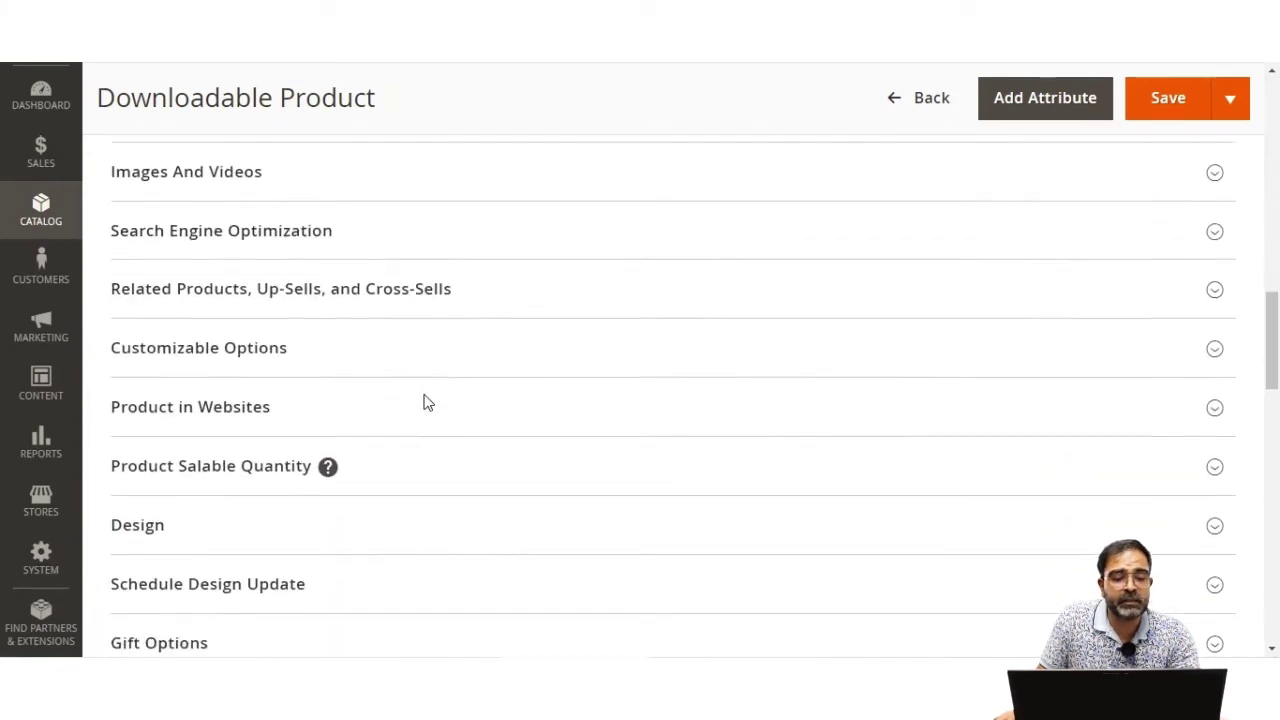
# Step: Examine the Links title under Downloadable Information and compare it with the links heading on the storefront product page
pyautogui.scroll(-3, 424, 401)
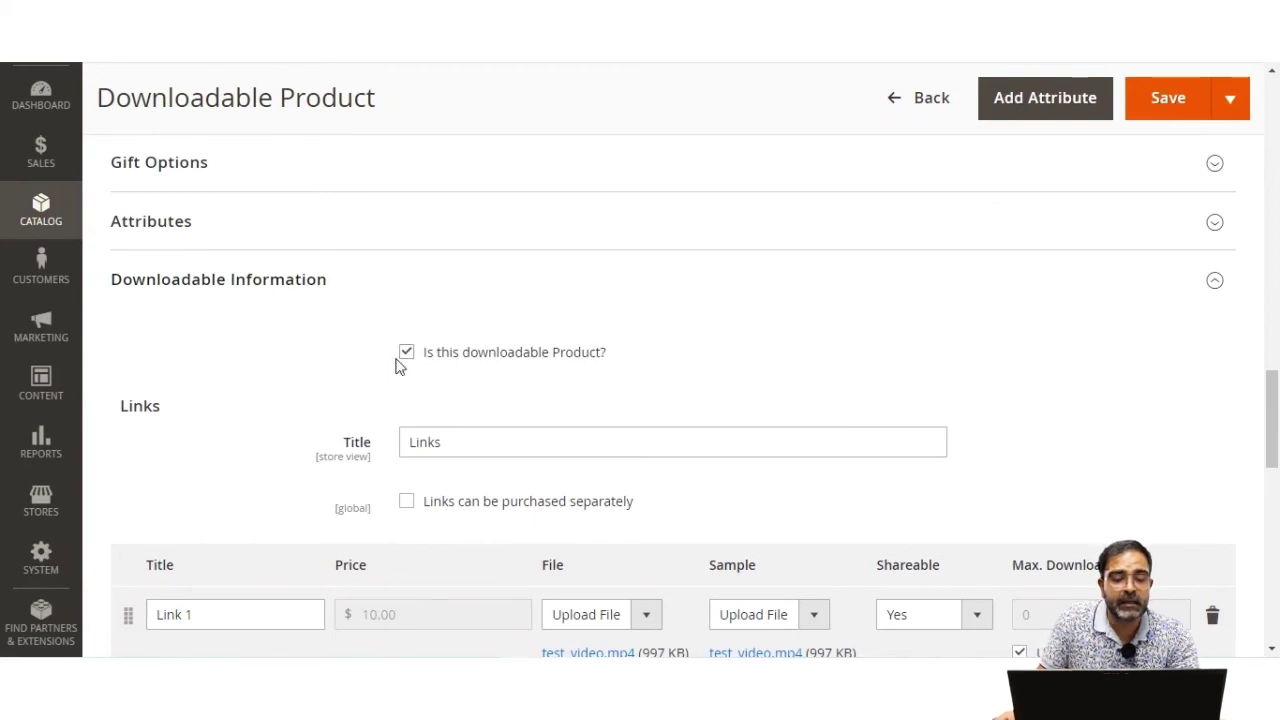
pyautogui.scroll(-1, 409, 370)
pyautogui.click(454, 349)
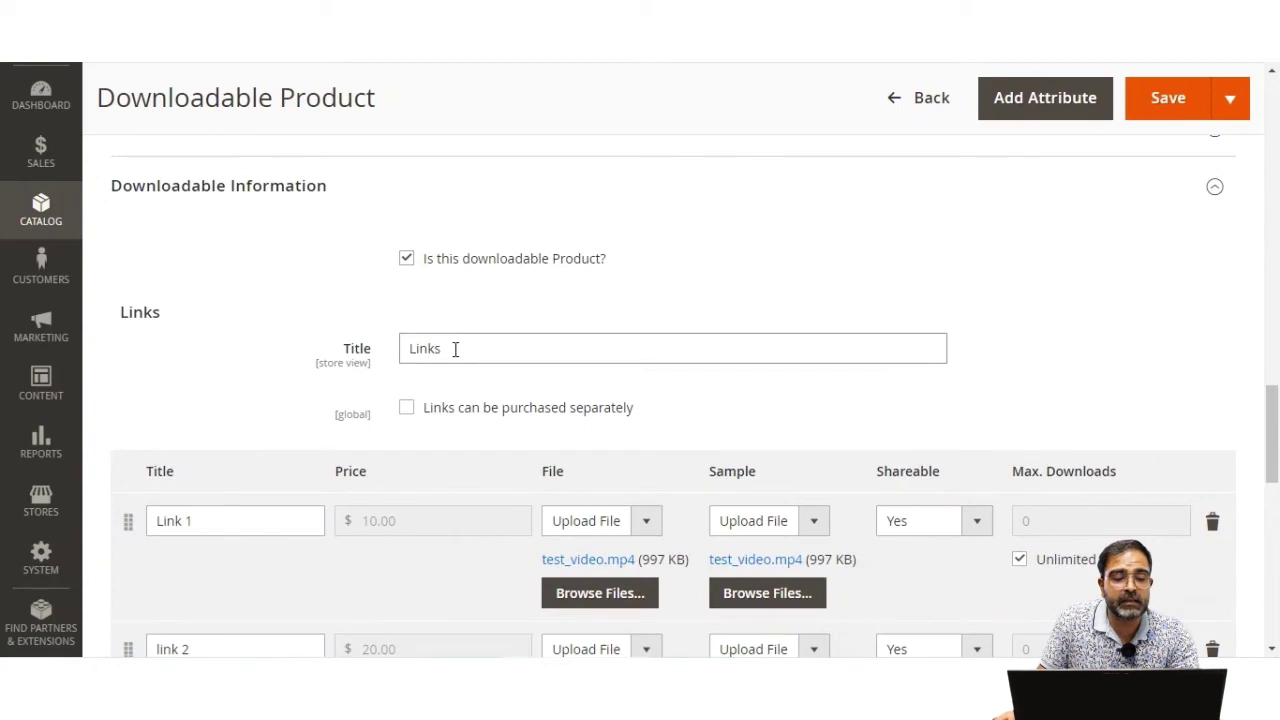
pyautogui.moveTo(454, 349); pyautogui.dragTo(398, 362)
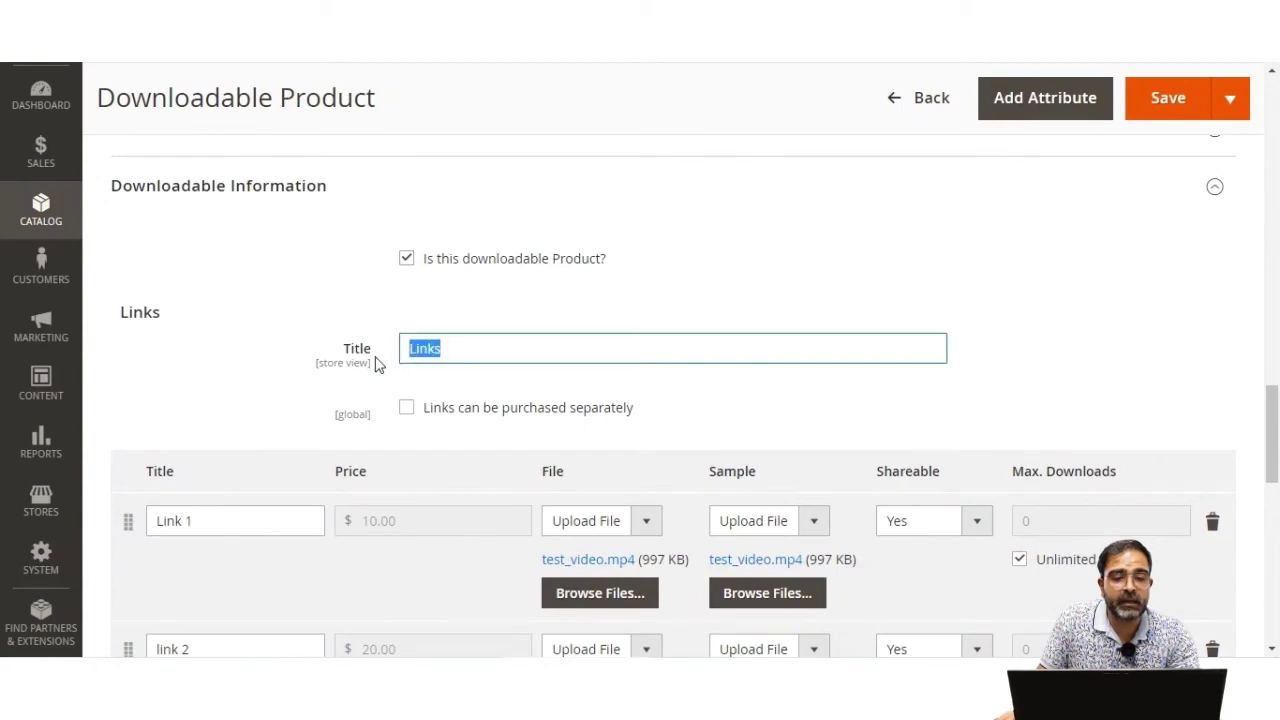
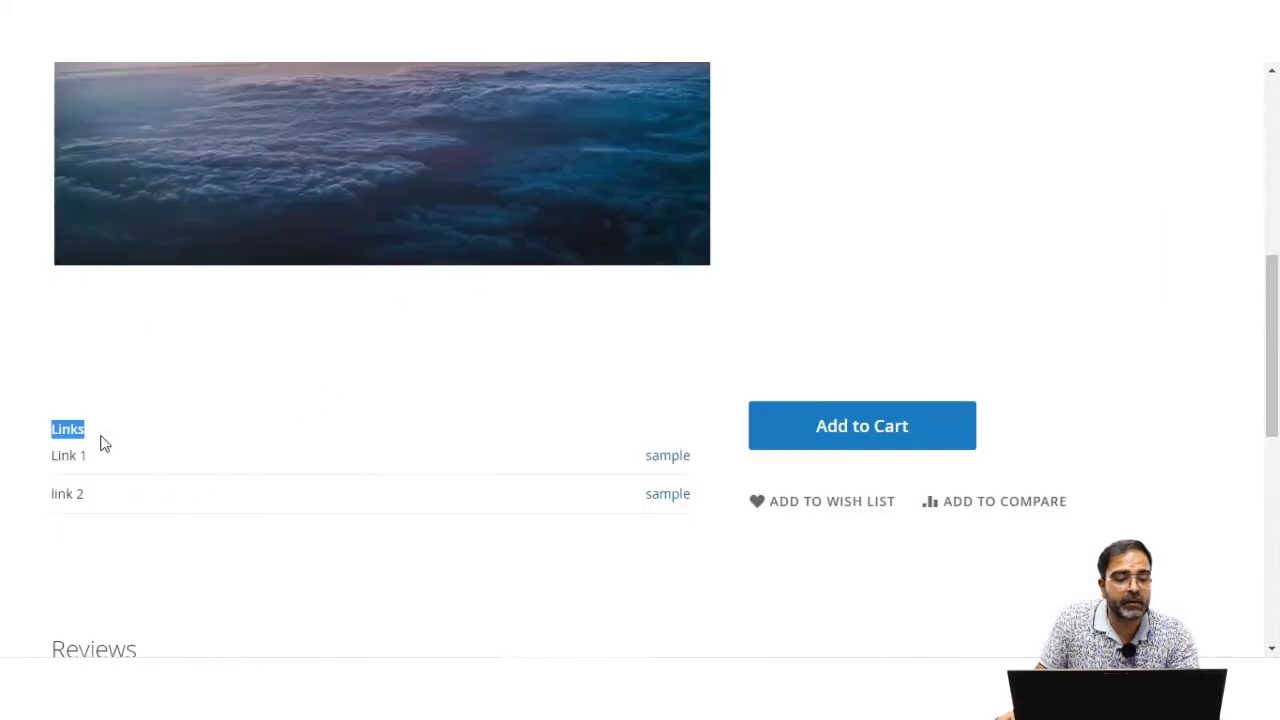
pyautogui.click(100, 444)
pyautogui.moveTo(91, 434); pyautogui.dragTo(51, 432)
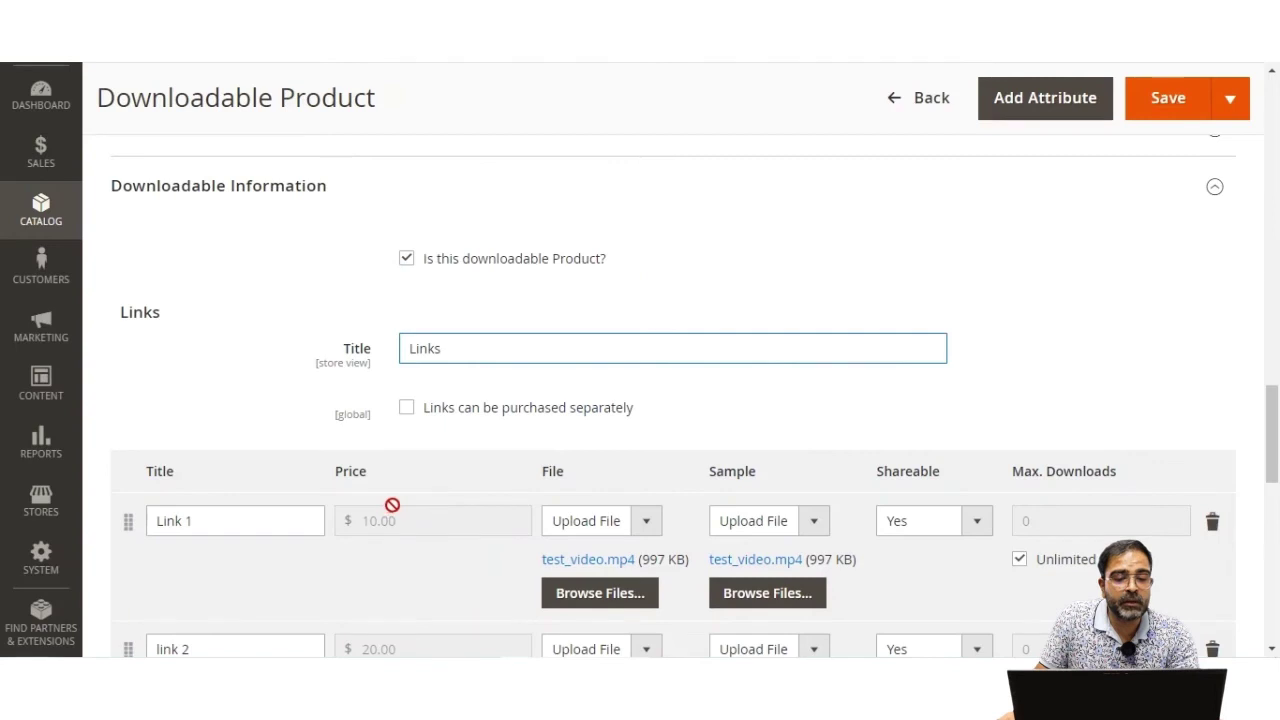
# Step: Switch separate link purchasing on and back off to compare both links' price fields with the storefront's link list
pyautogui.scroll(-2, 392, 505)
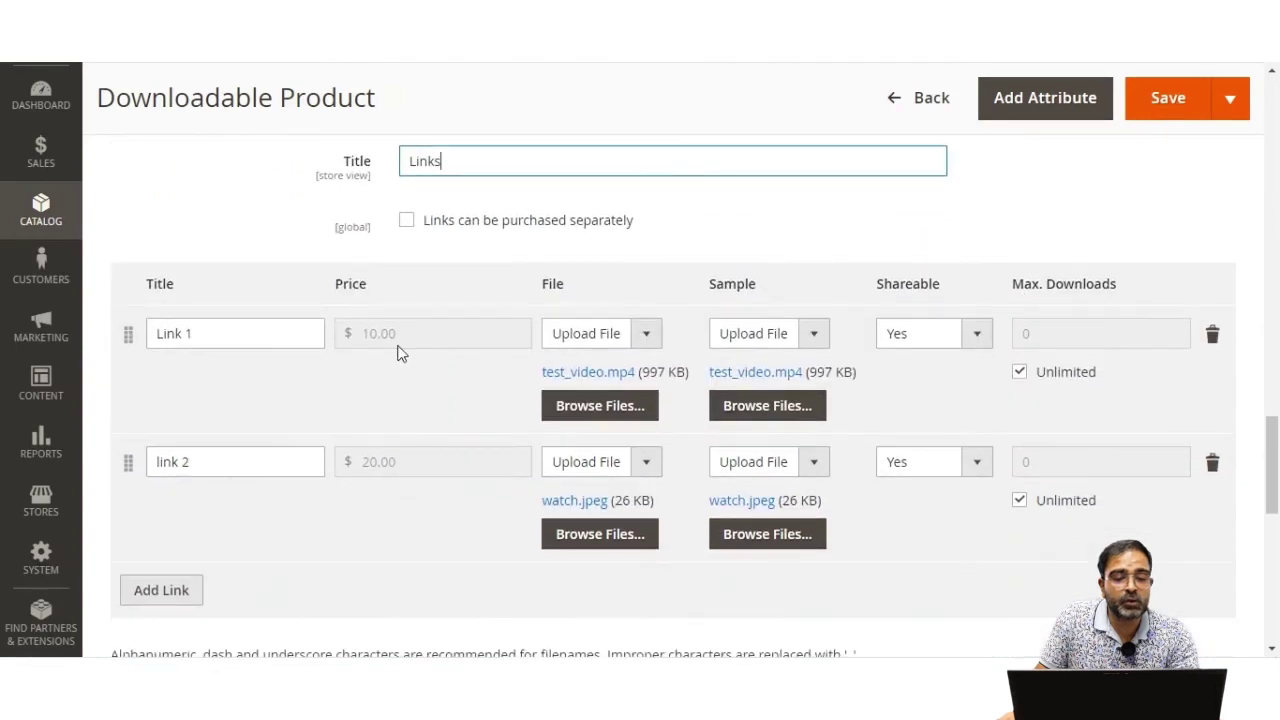
pyautogui.click(407, 221)
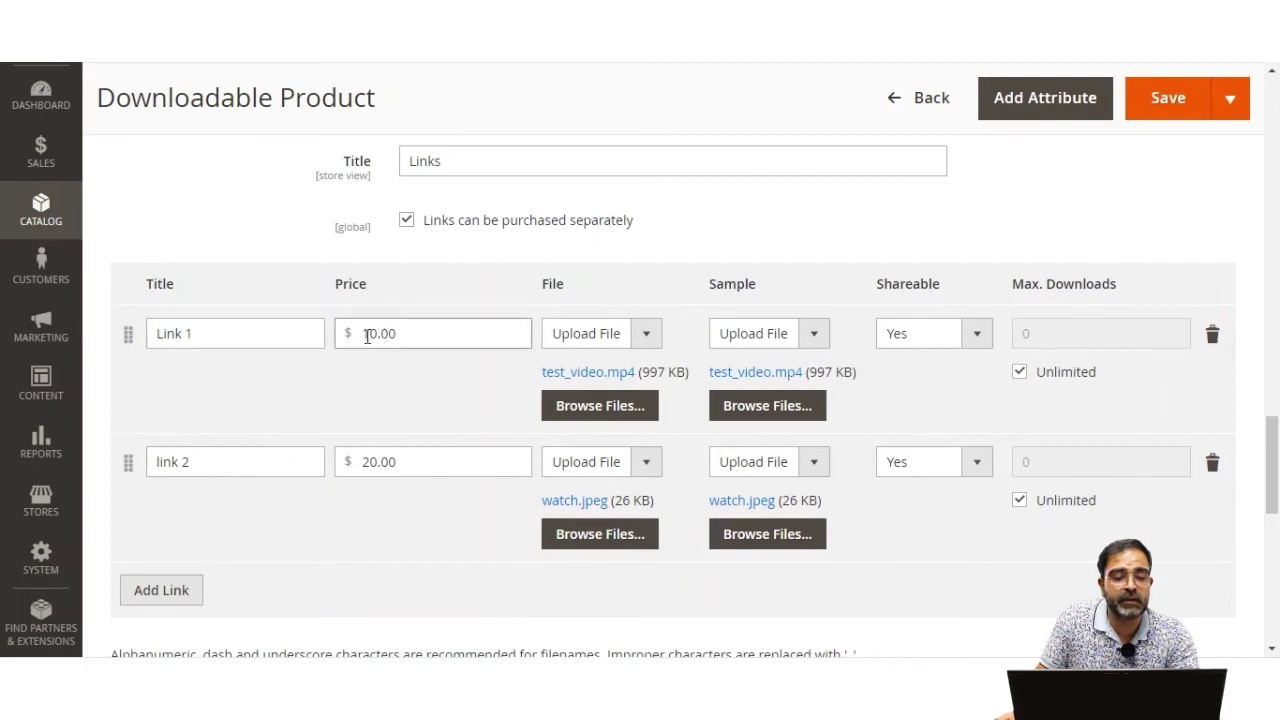
pyautogui.moveTo(366, 333); pyautogui.dragTo(406, 333)
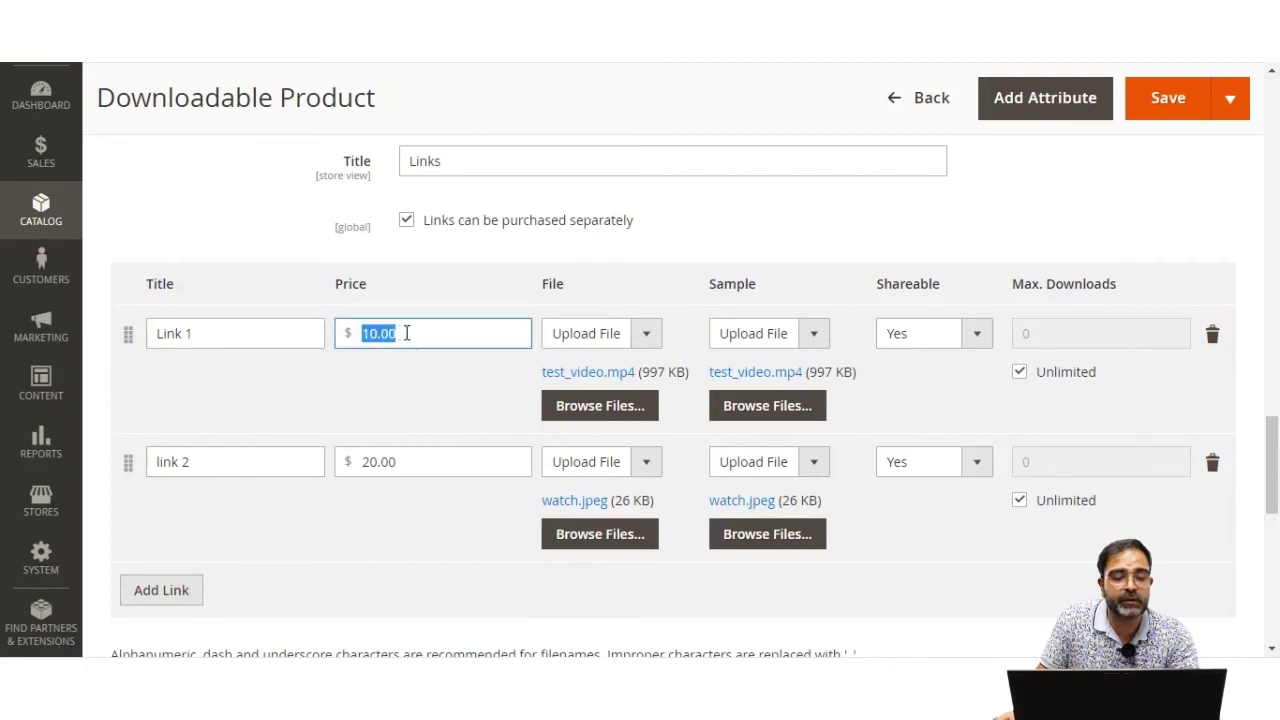
pyautogui.moveTo(361, 462); pyautogui.dragTo(398, 462)
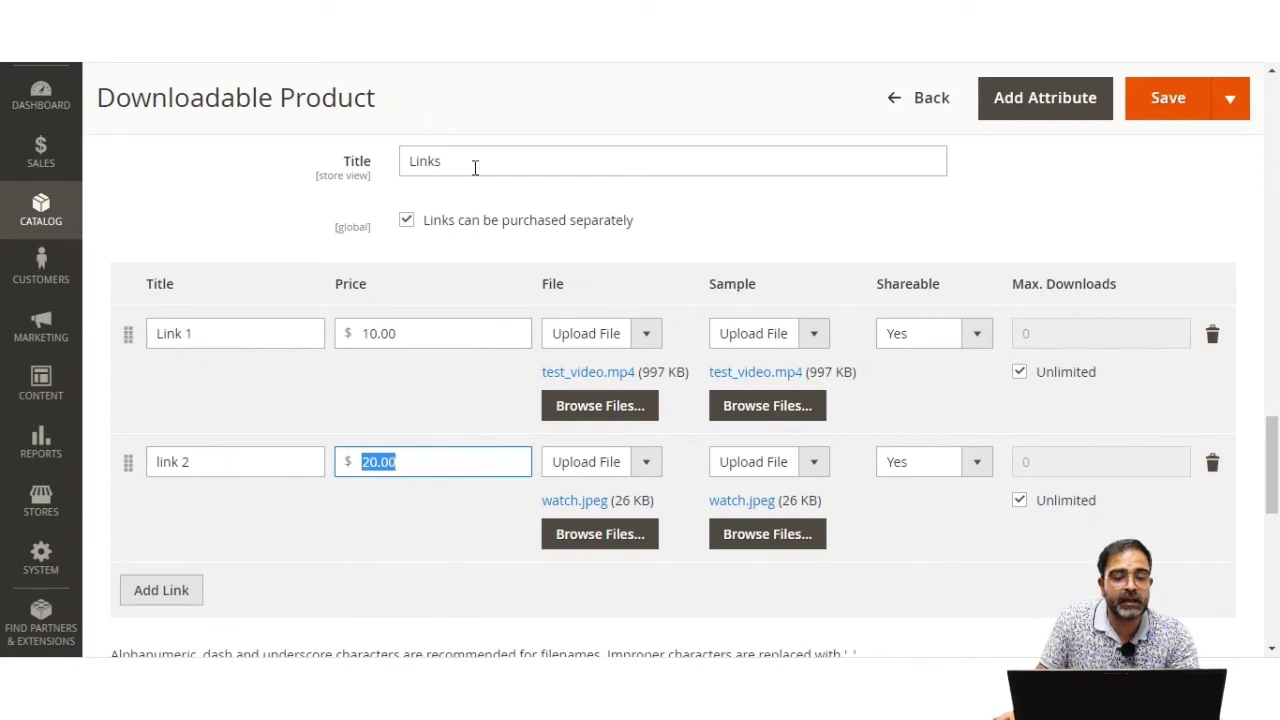
pyautogui.click(406, 222)
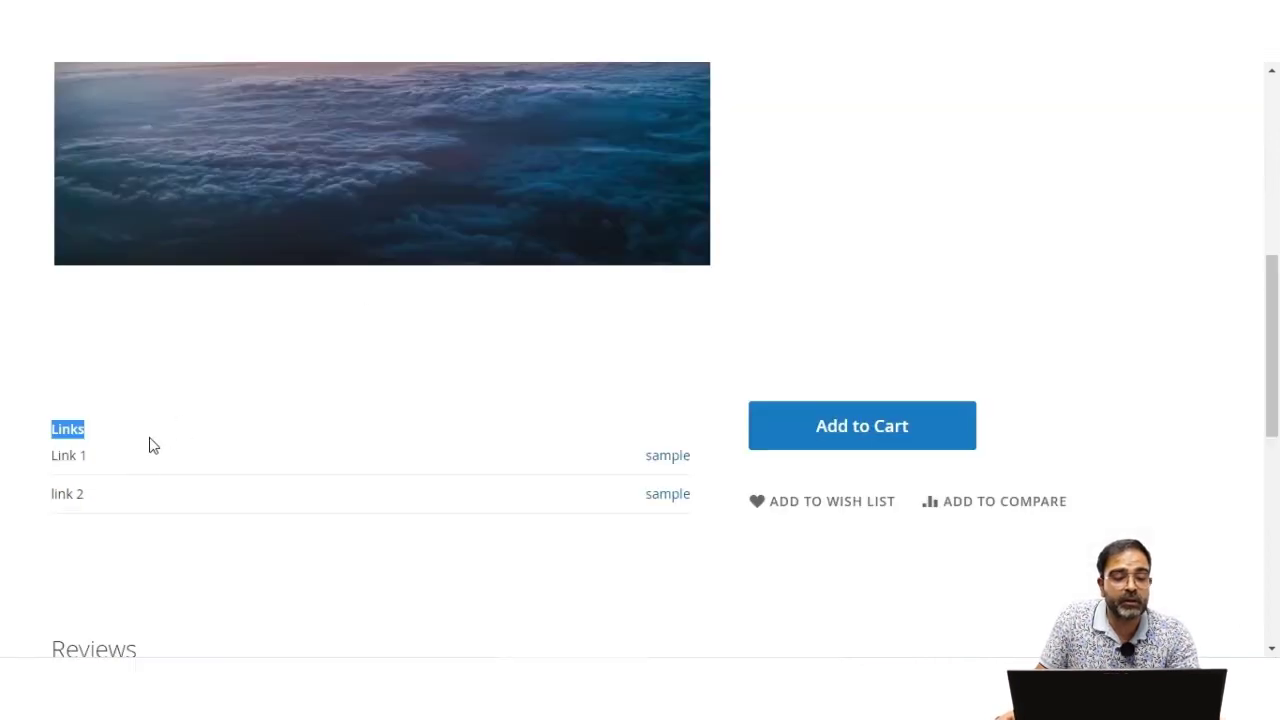
pyautogui.click(78, 472)
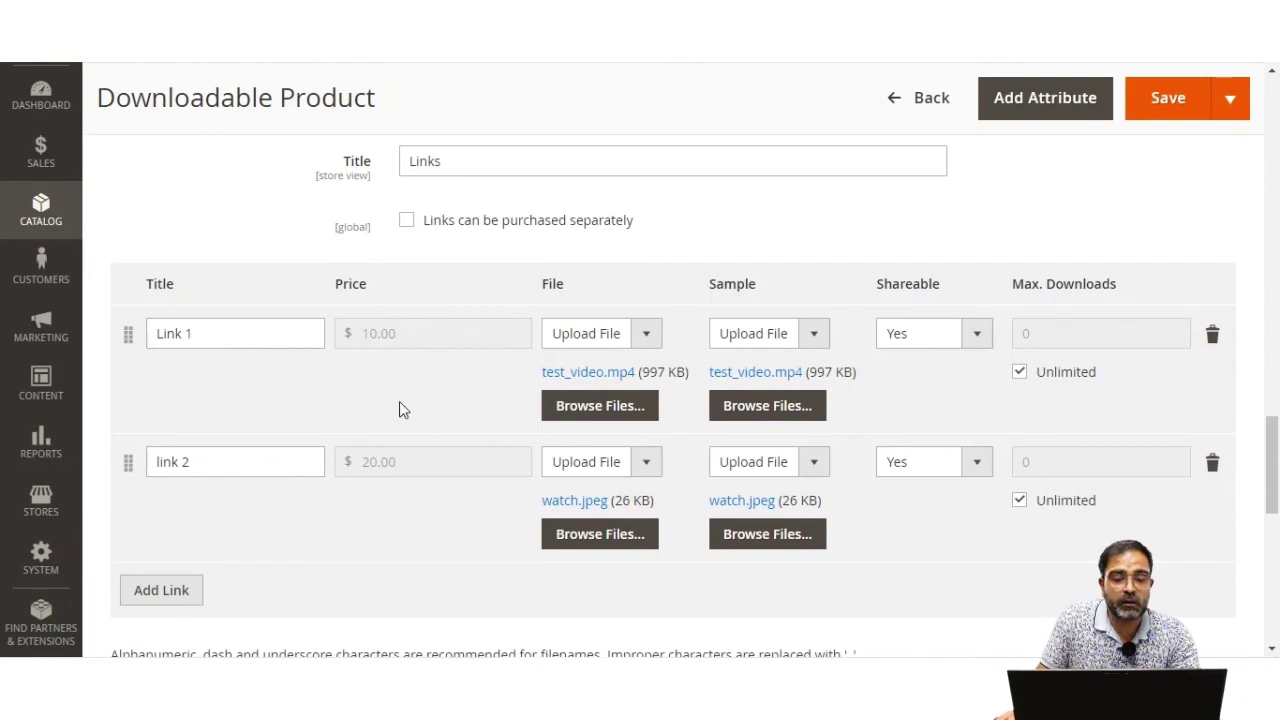
# Step: Switch Link 1's file source to URL and back to Upload File to compare the two source options
pyautogui.click(648, 336)
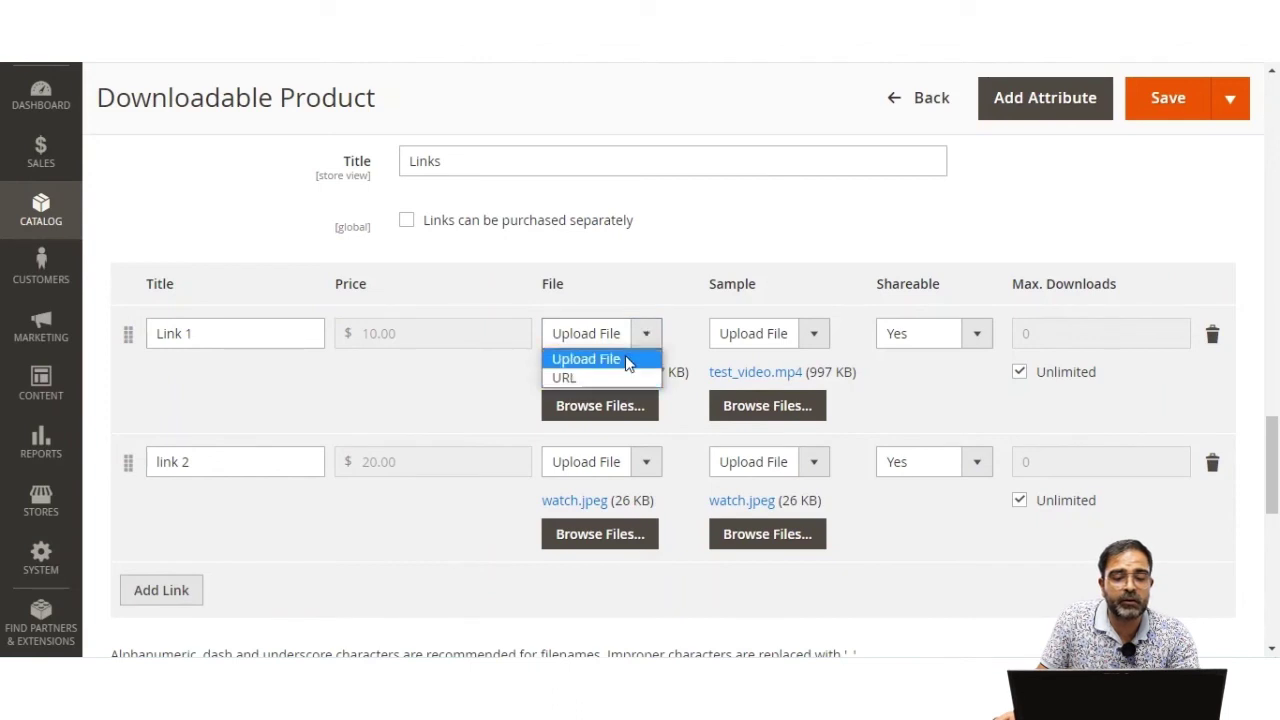
pyautogui.click(626, 357)
pyautogui.click(645, 336)
pyautogui.click(628, 369)
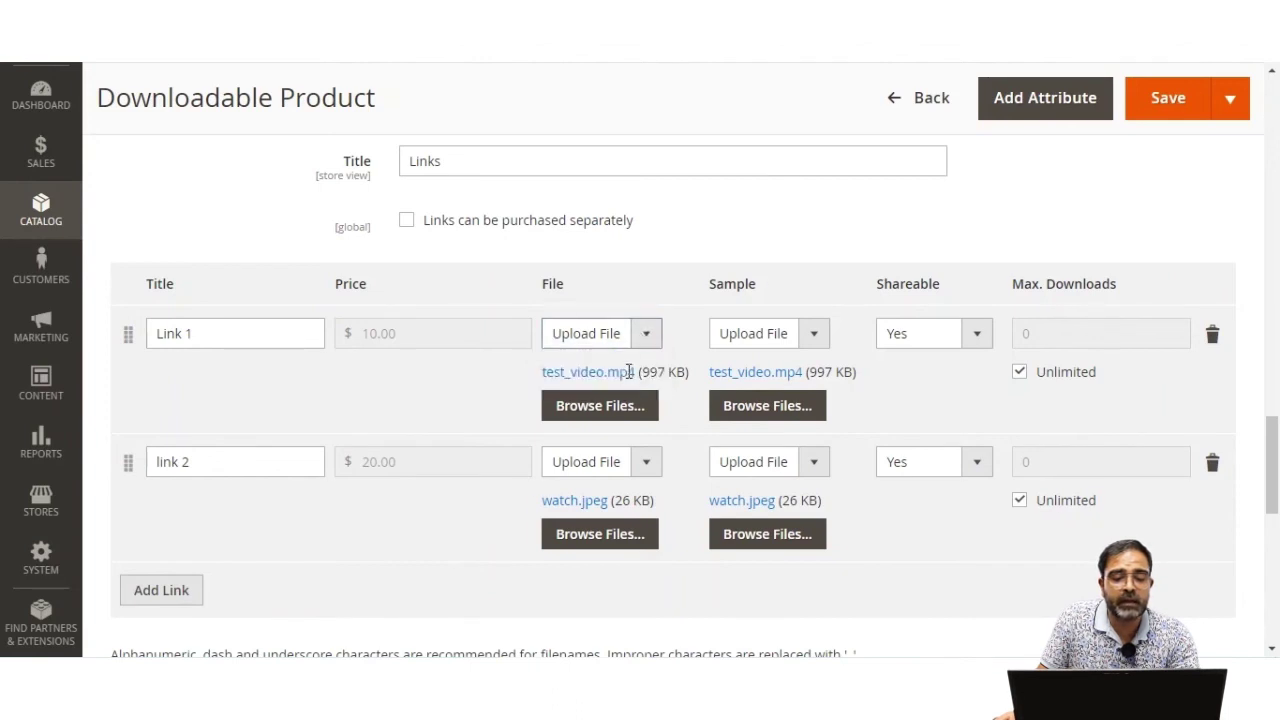
pyautogui.click(640, 336)
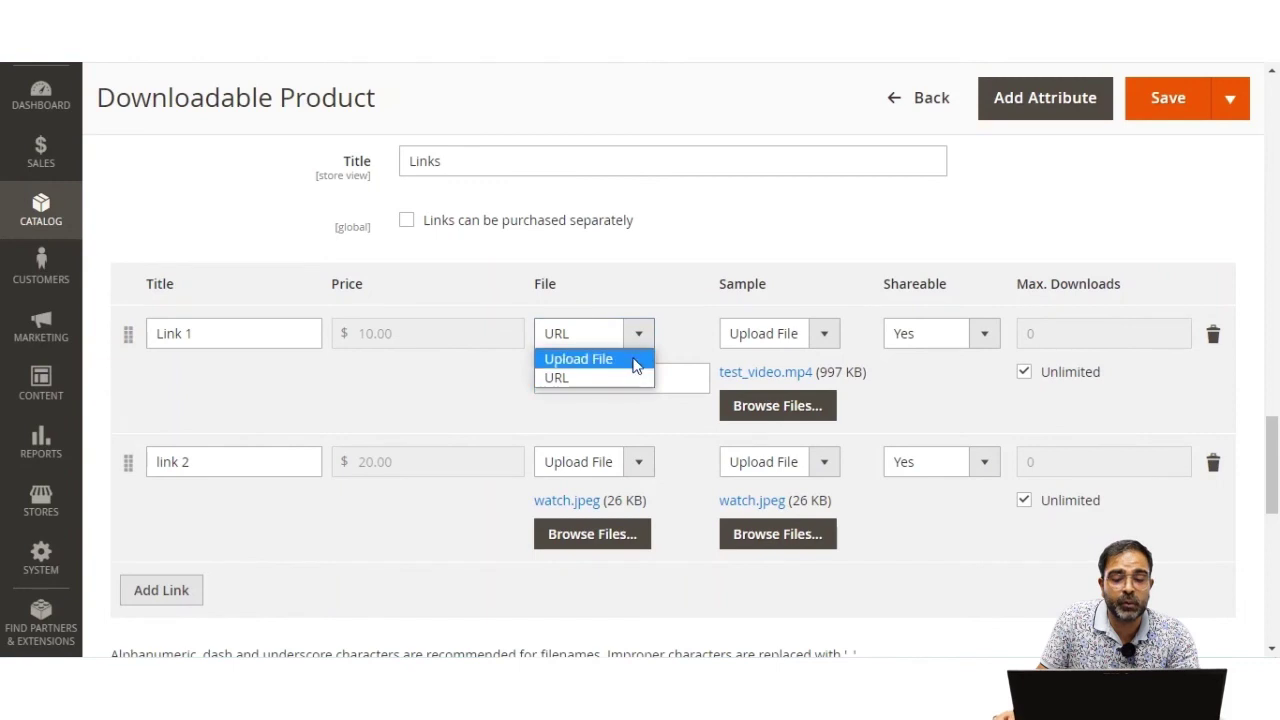
pyautogui.click(630, 357)
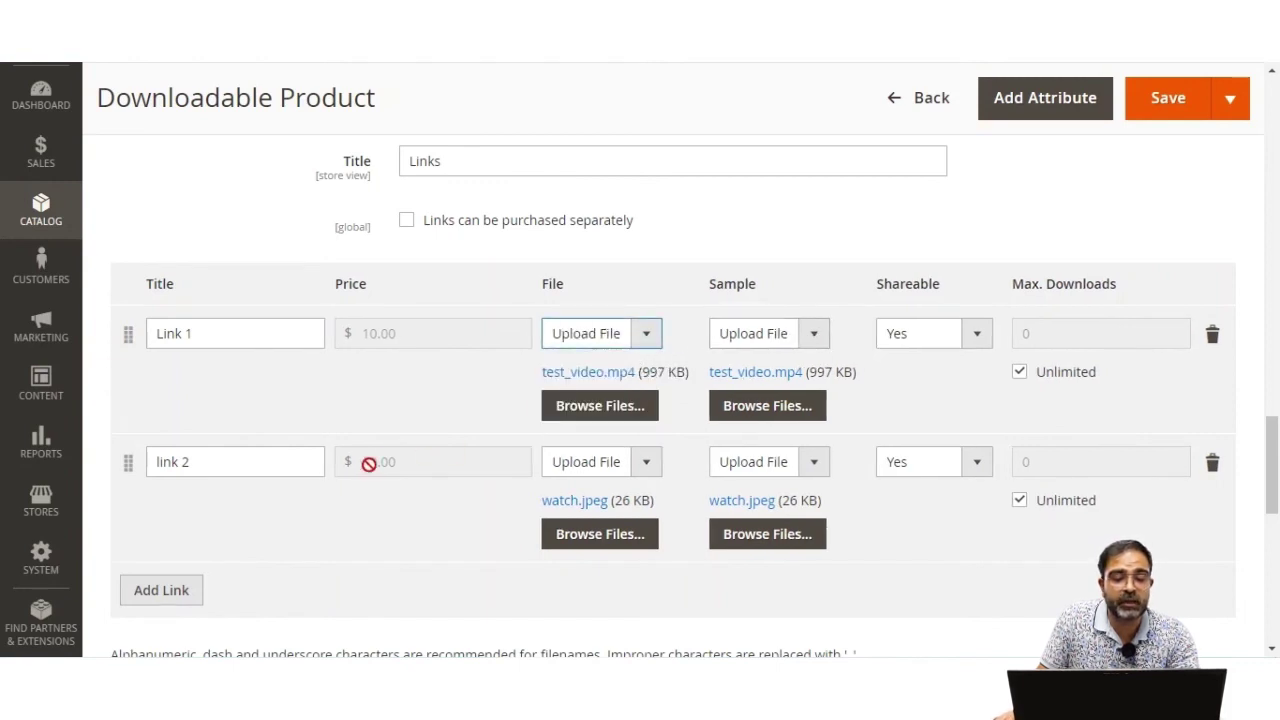
# Step: Examine link 2's file and sample source options and compare the File and Sample columns of the links table
pyautogui.scroll(-2, 337, 494)
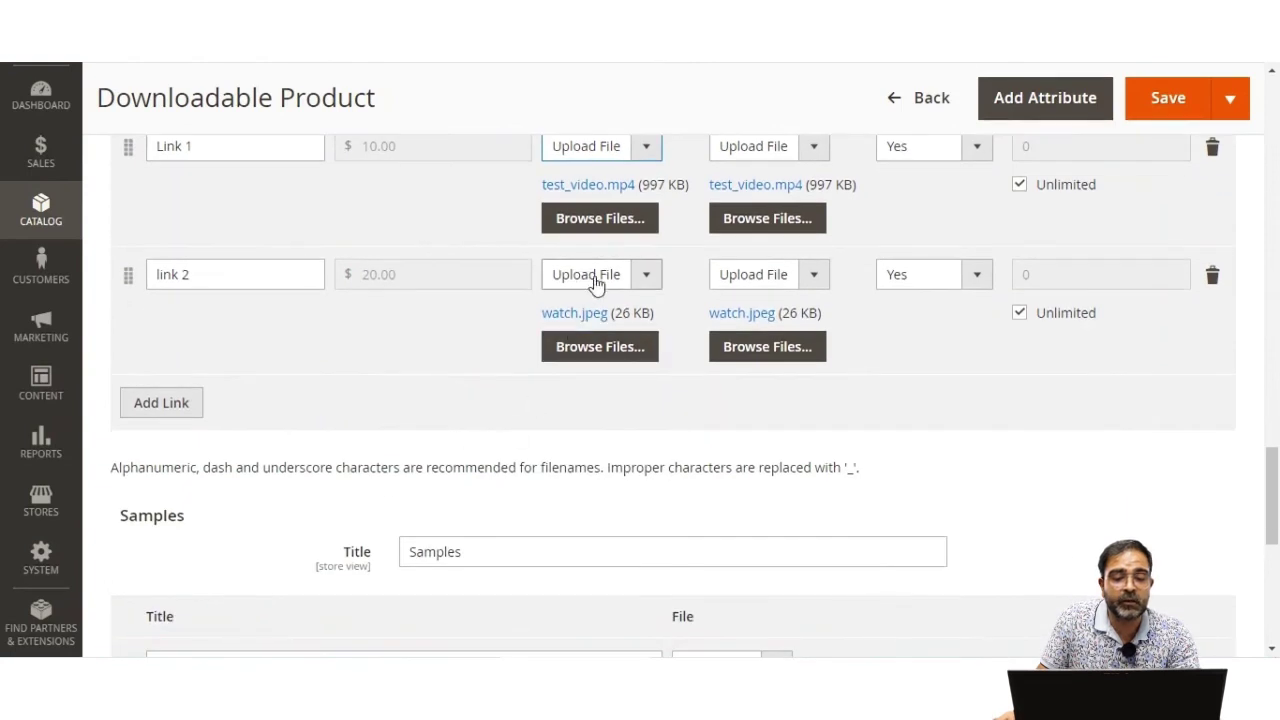
pyautogui.click(644, 276)
pyautogui.click(647, 287)
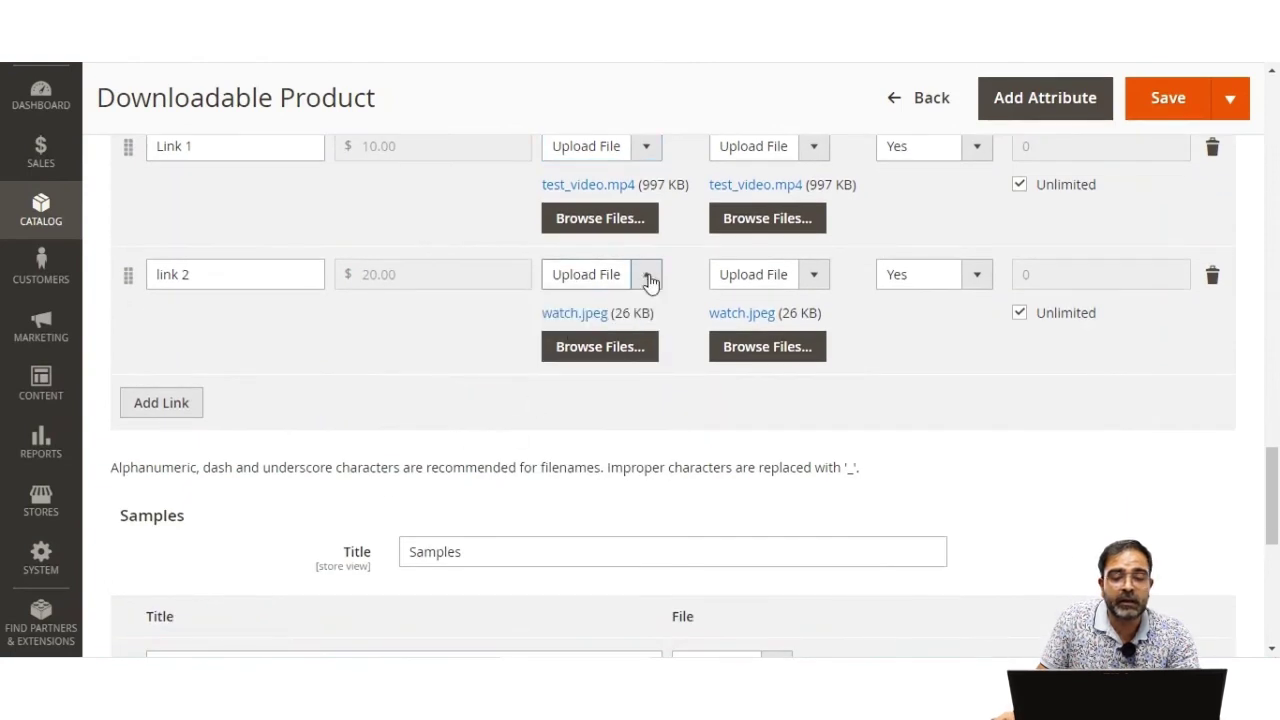
pyautogui.click(814, 278)
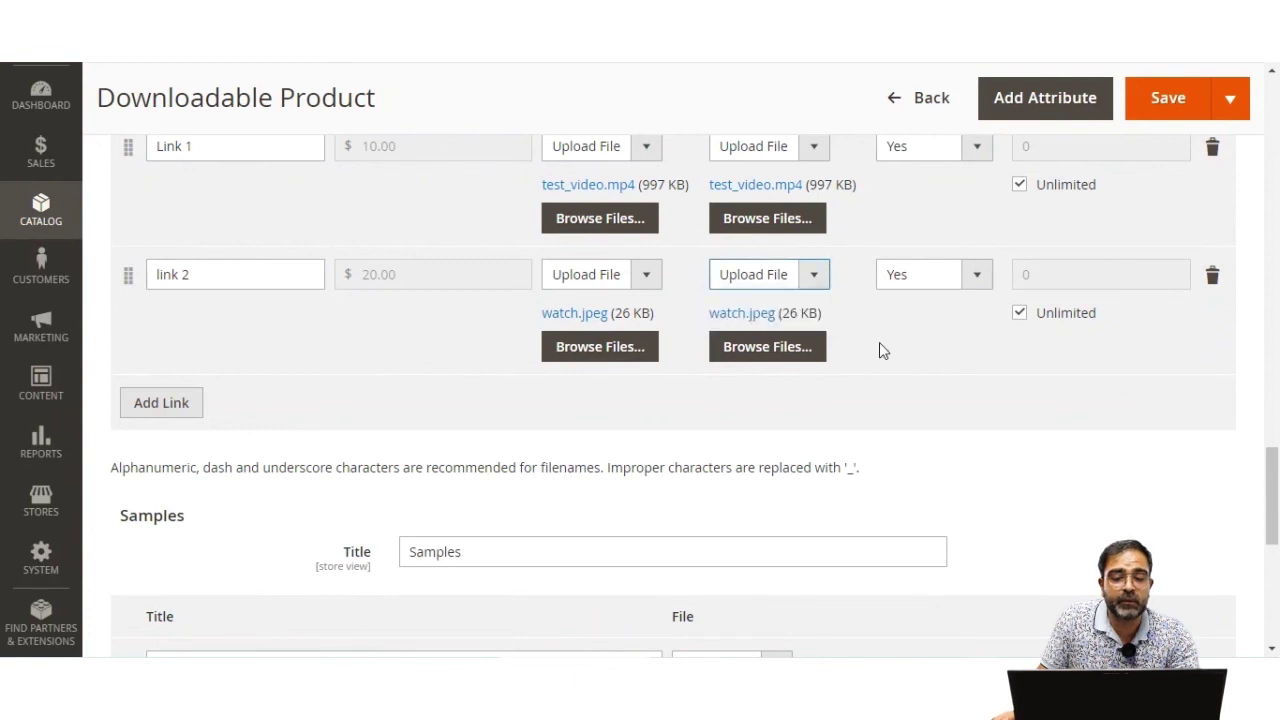
pyautogui.scroll(2, 875, 352)
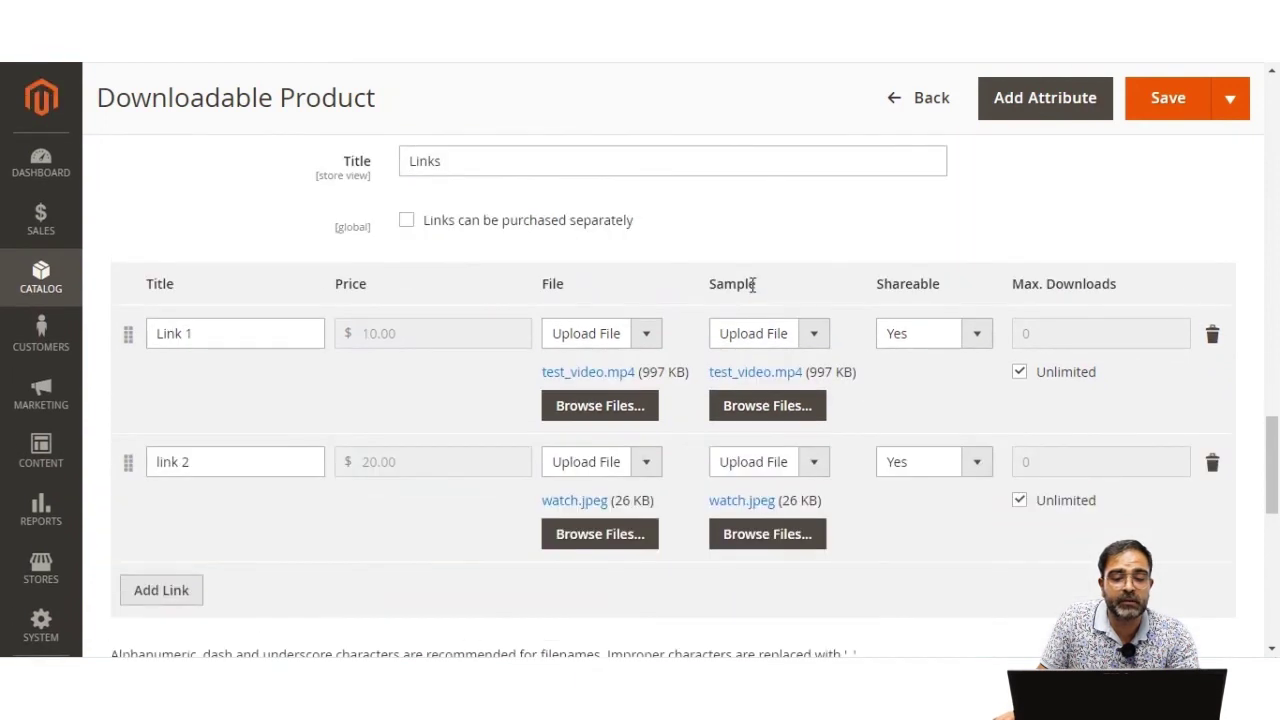
pyautogui.moveTo(543, 286); pyautogui.dragTo(563, 285)
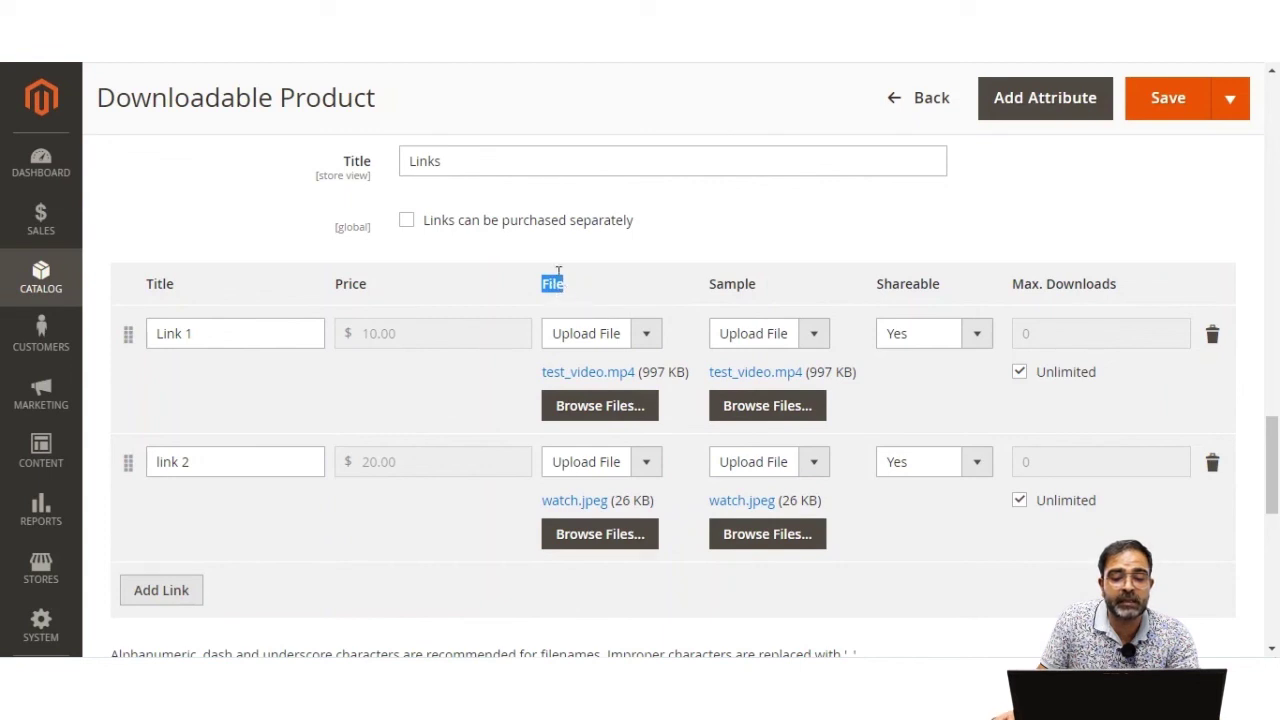
pyautogui.moveTo(712, 285); pyautogui.dragTo(757, 286)
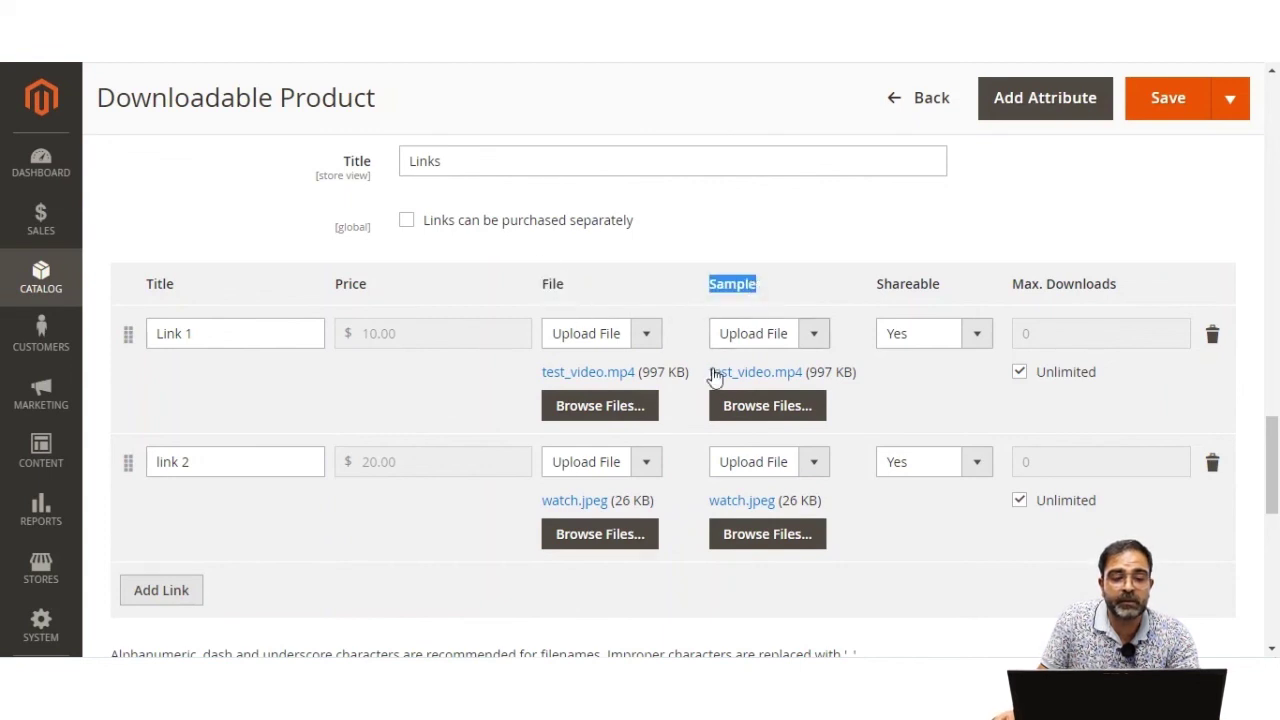
# Step: Examine the Samples section's title and compare it with the samples heading on the storefront product page
pyautogui.scroll(-3, 549, 428)
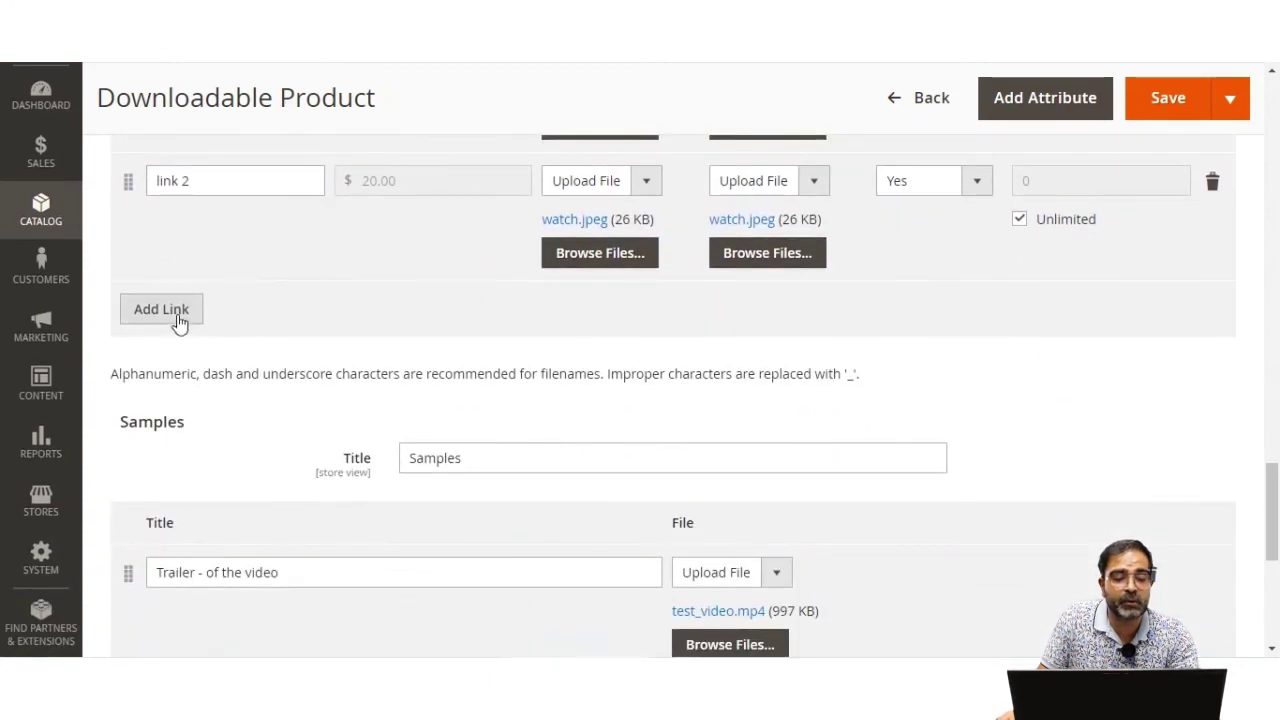
pyautogui.scroll(-2, 206, 340)
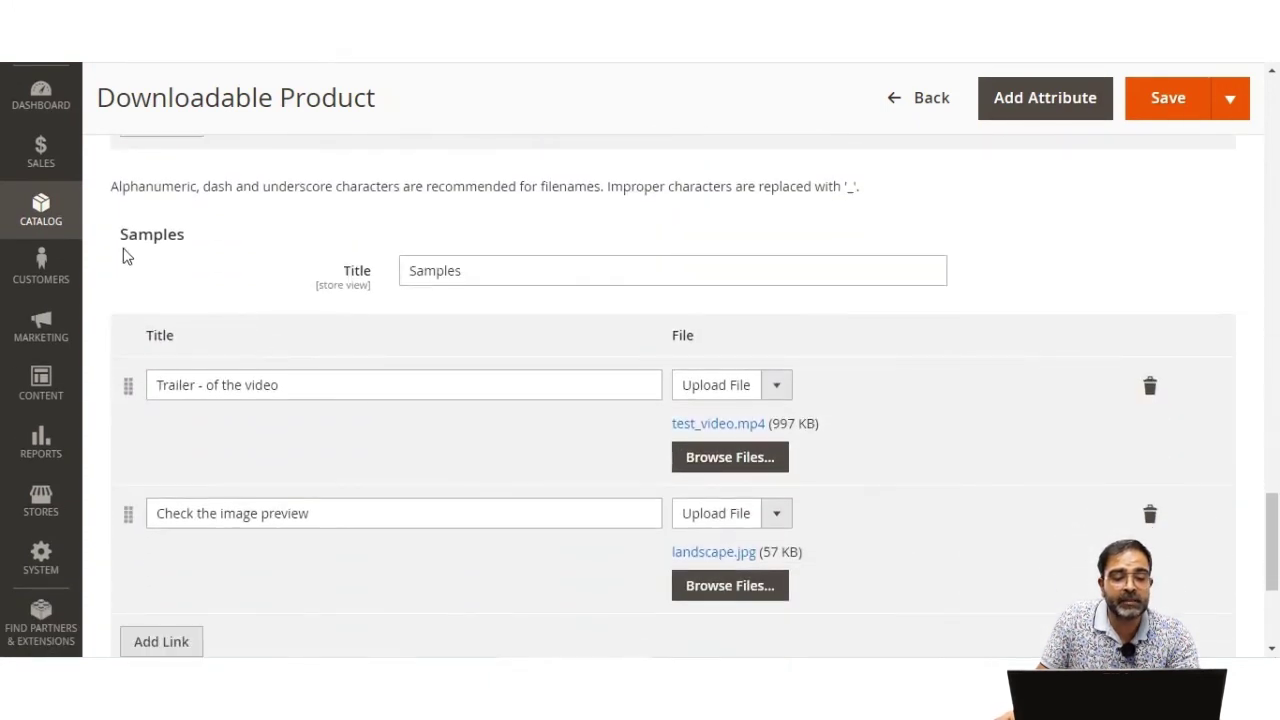
pyautogui.moveTo(126, 244); pyautogui.dragTo(394, 280)
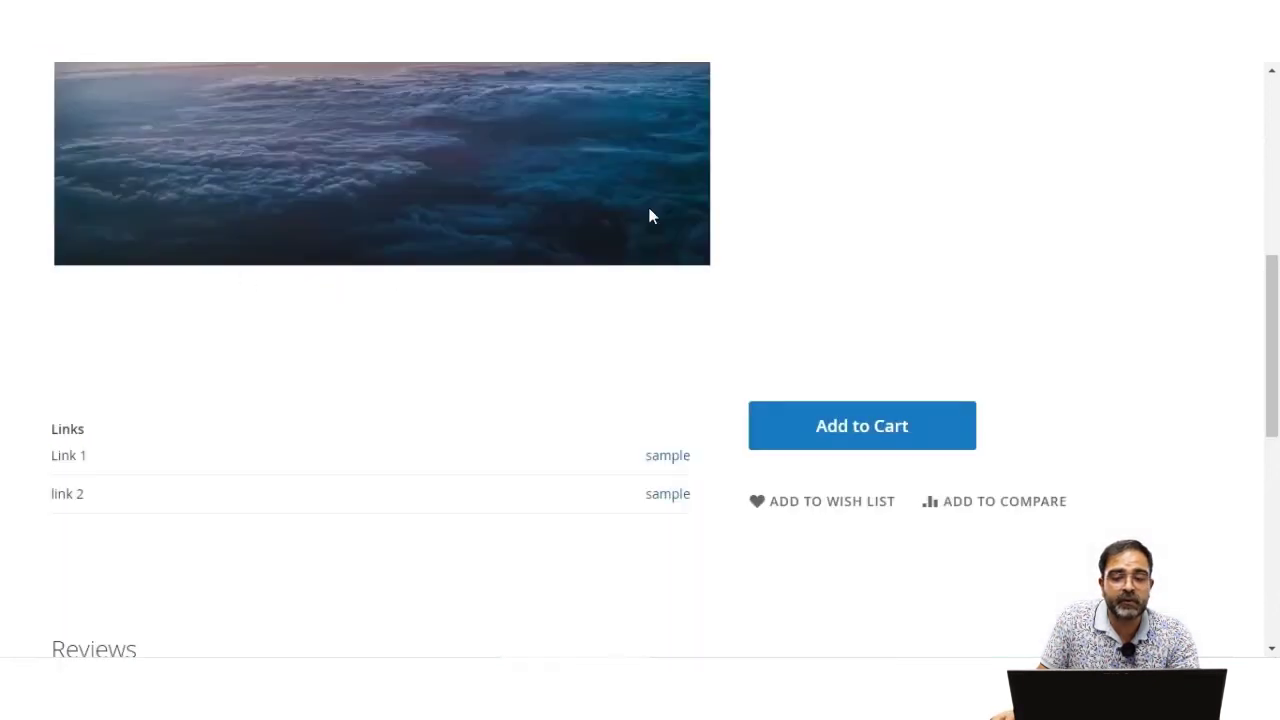
pyautogui.scroll(5, 649, 214)
pyautogui.moveTo(810, 345); pyautogui.dragTo(751, 343)
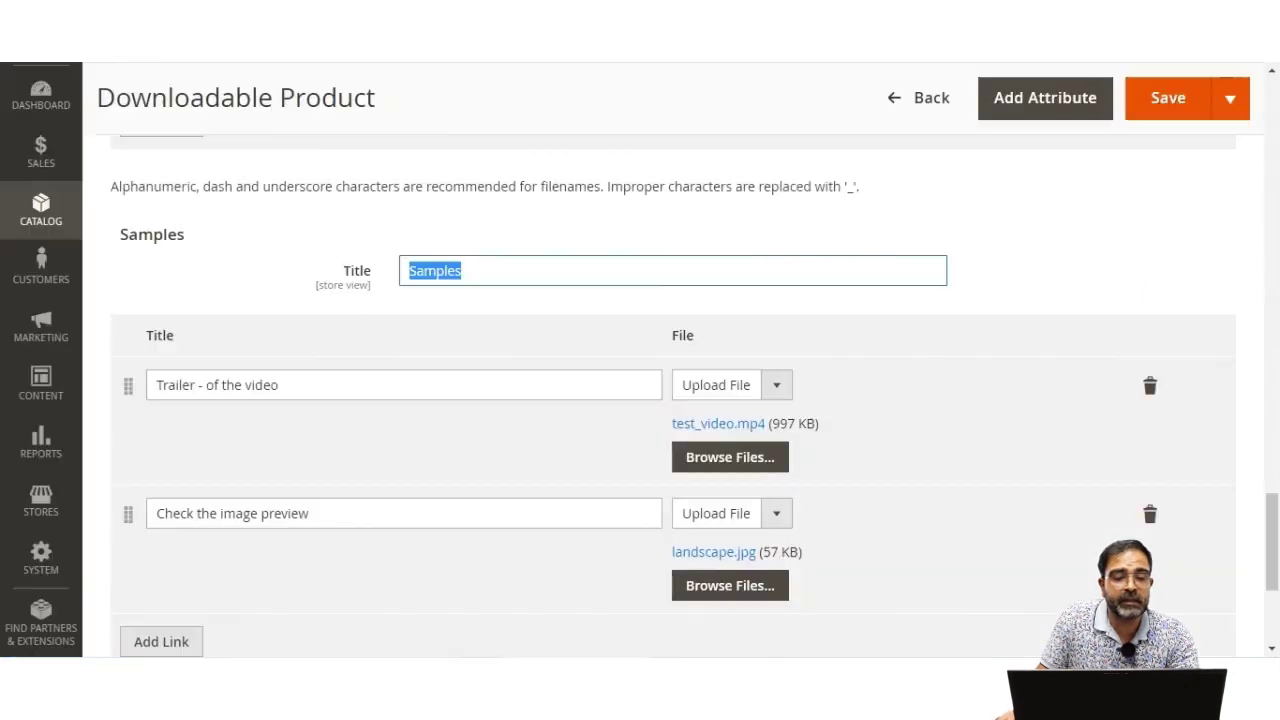
# Step: Compare the sample entries "Trailer - of the video" and "Check the image preview" with the sample links on the storefront product page
pyautogui.scroll(-3, 494, 417)
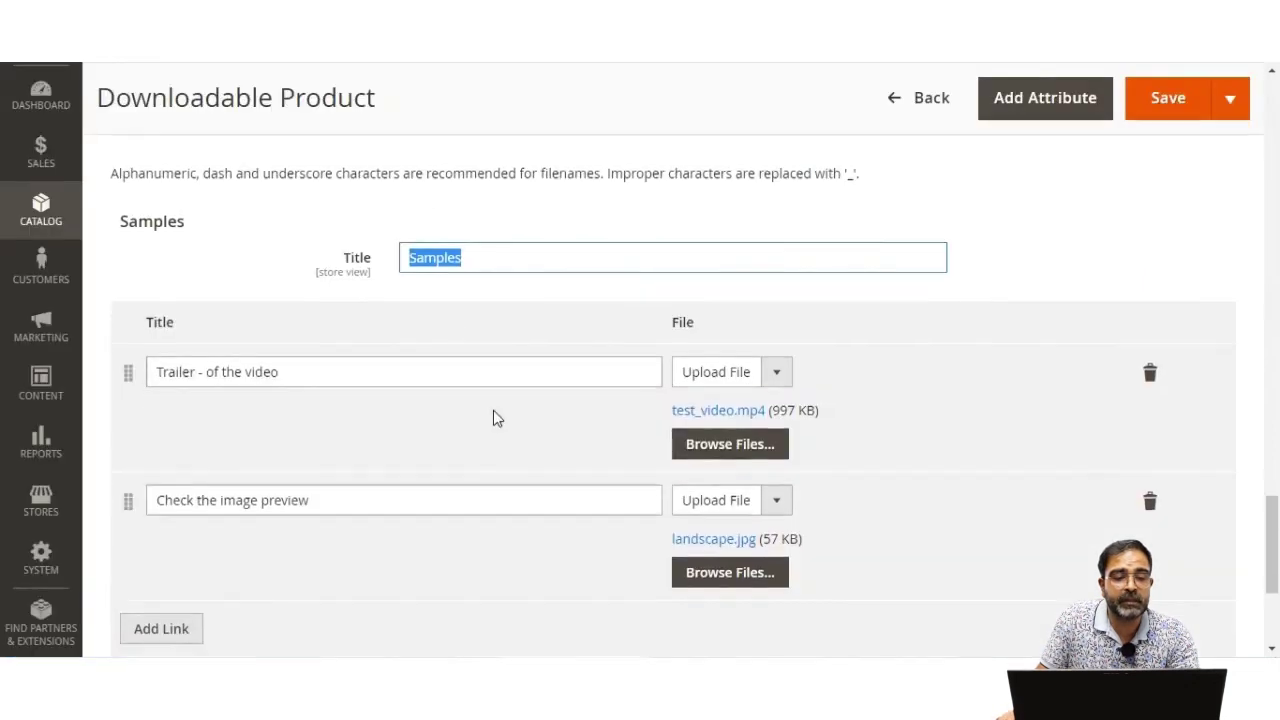
pyautogui.scroll(2, 280, 294)
pyautogui.scroll(1, 257, 265)
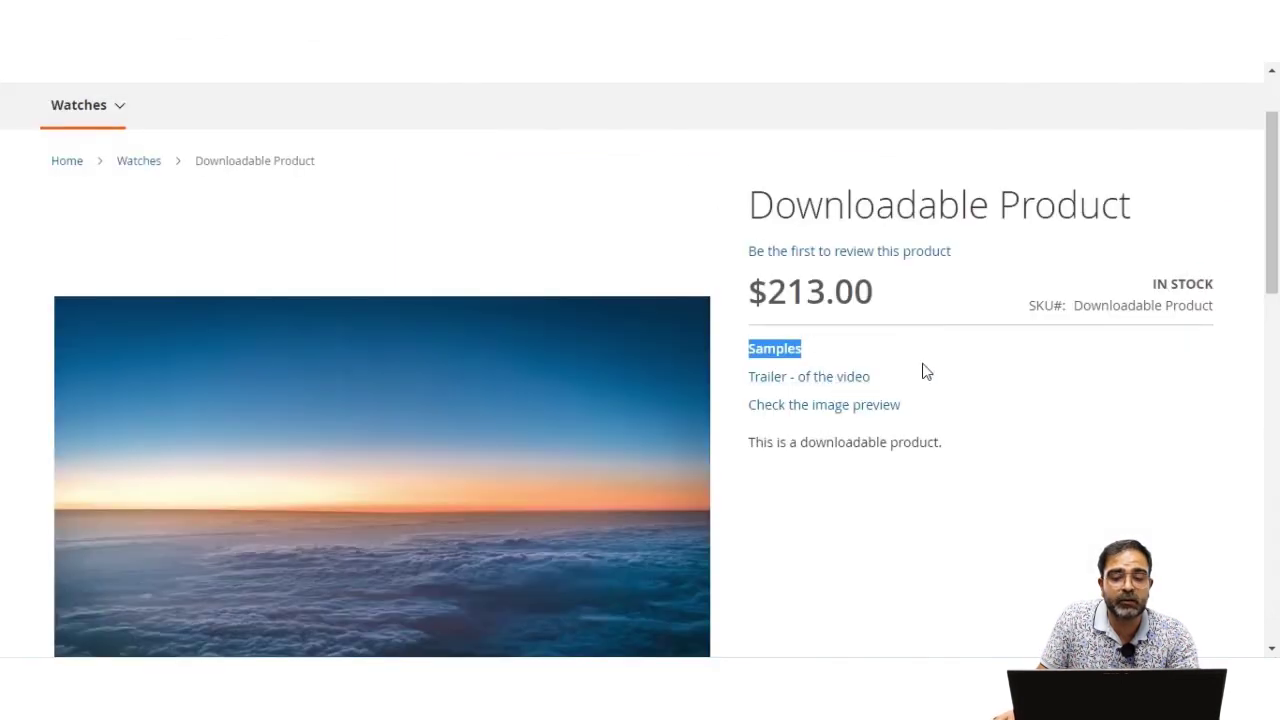
pyautogui.click(936, 358)
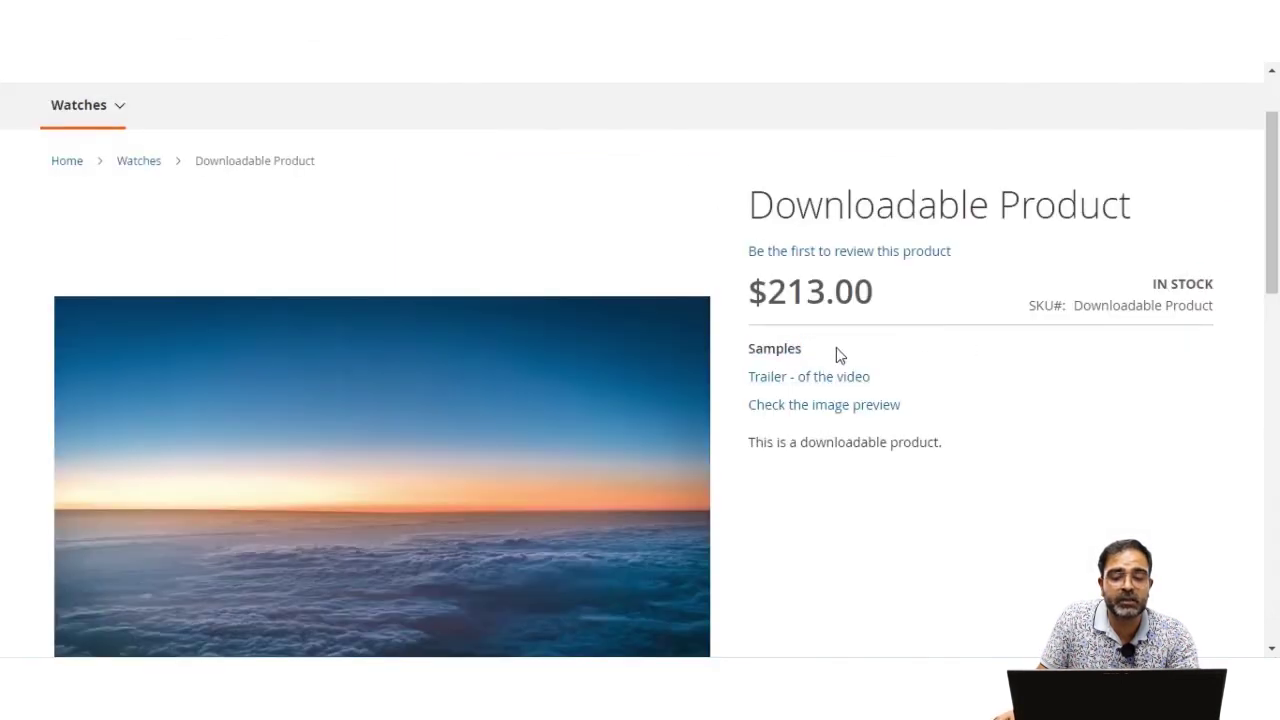
pyautogui.moveTo(750, 350); pyautogui.dragTo(797, 348)
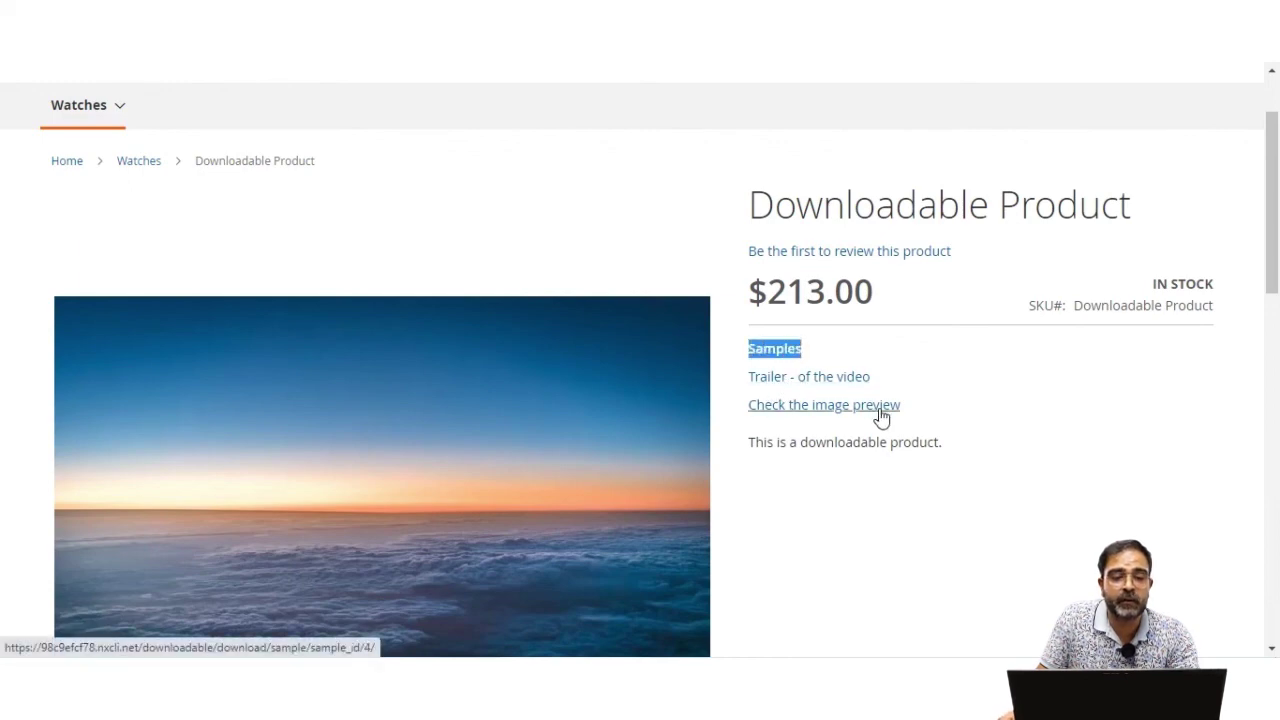
pyautogui.click(627, 106)
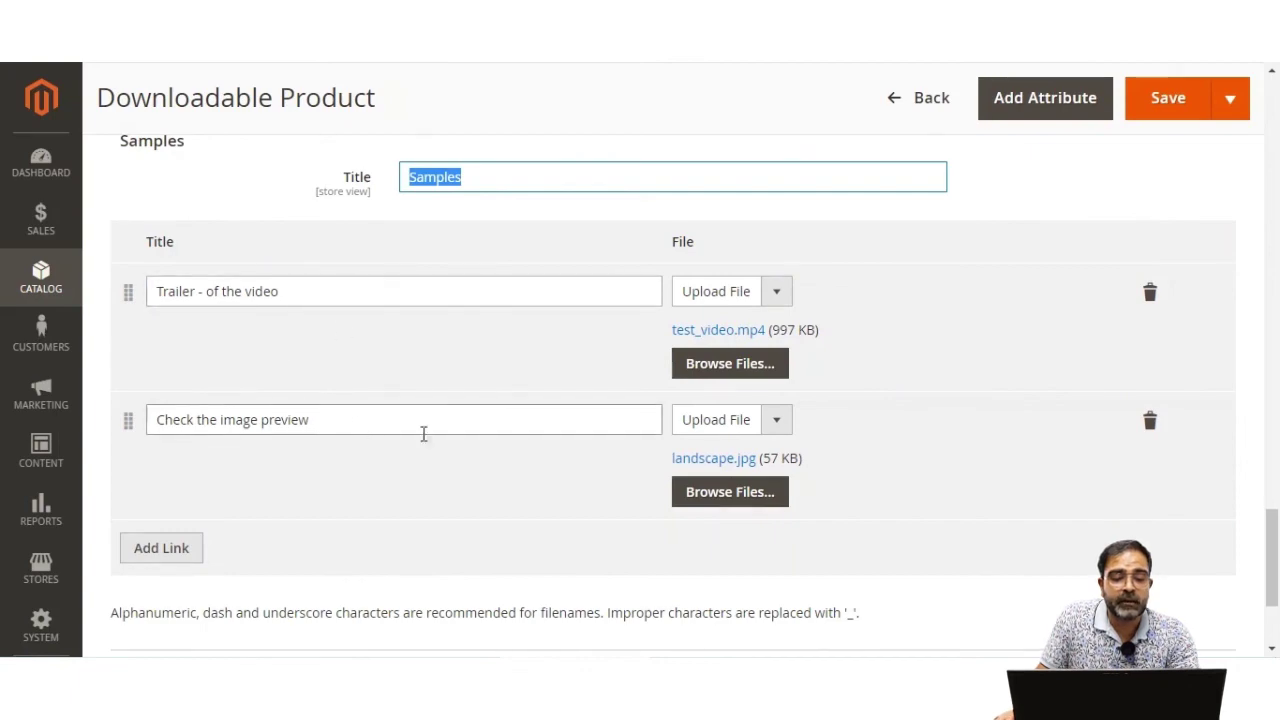
# Step: Look back over the samples and links settings, and view the storefront product image enlarged before returning to the product page's beginning
pyautogui.scroll(-2, 480, 455)
pyautogui.scroll(7, 483, 451)
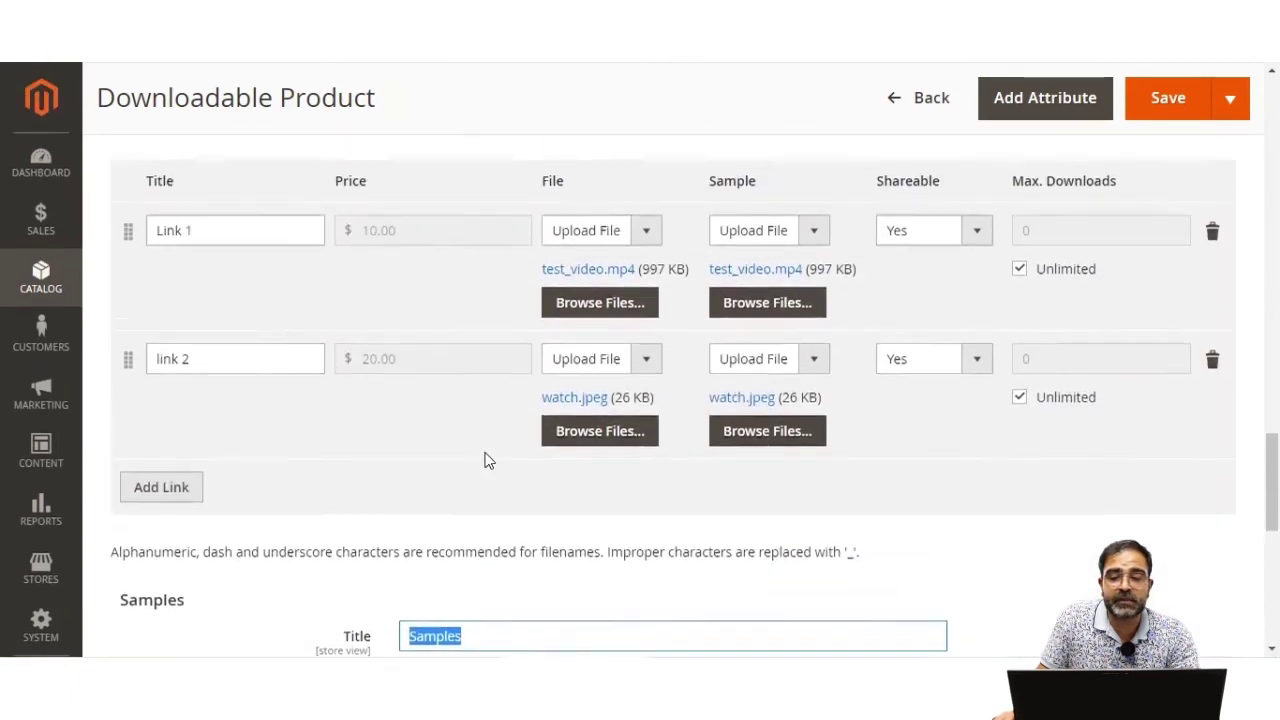
pyautogui.scroll(15, 487, 458)
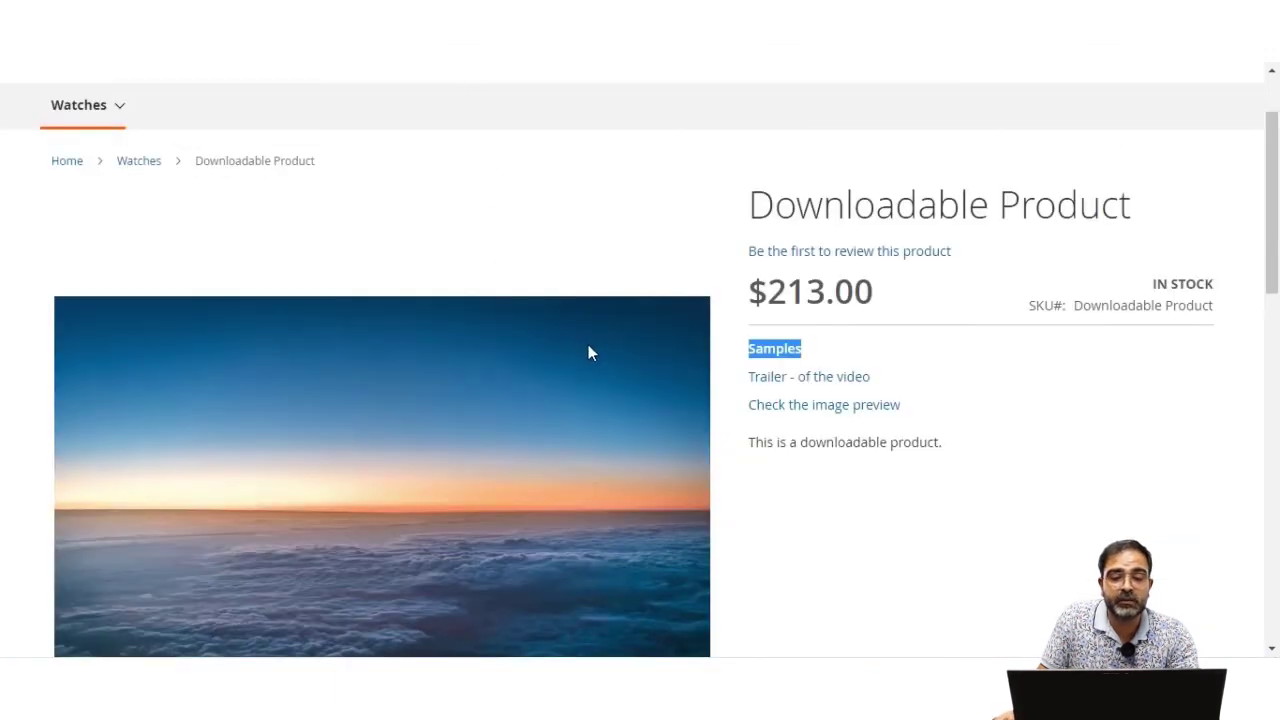
pyautogui.click(669, 214)
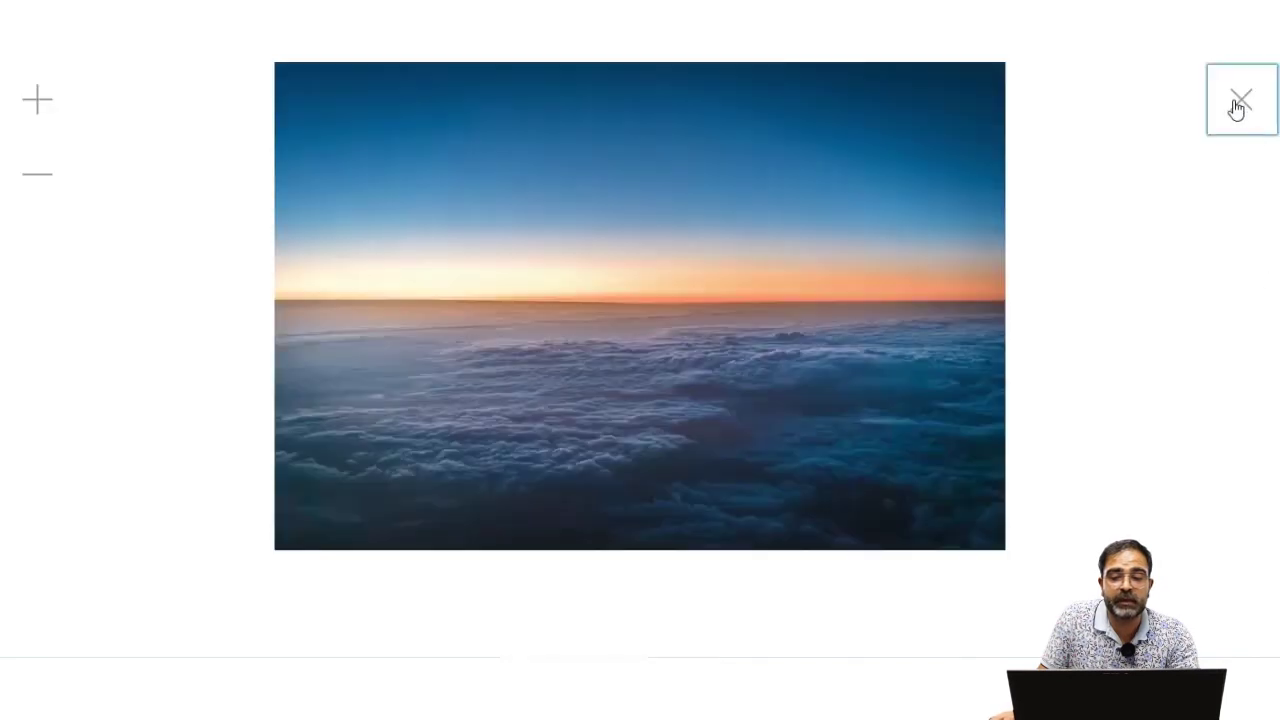
pyautogui.click(1239, 101)
pyautogui.moveTo(1271, 203); pyautogui.dragTo(1272, 150)
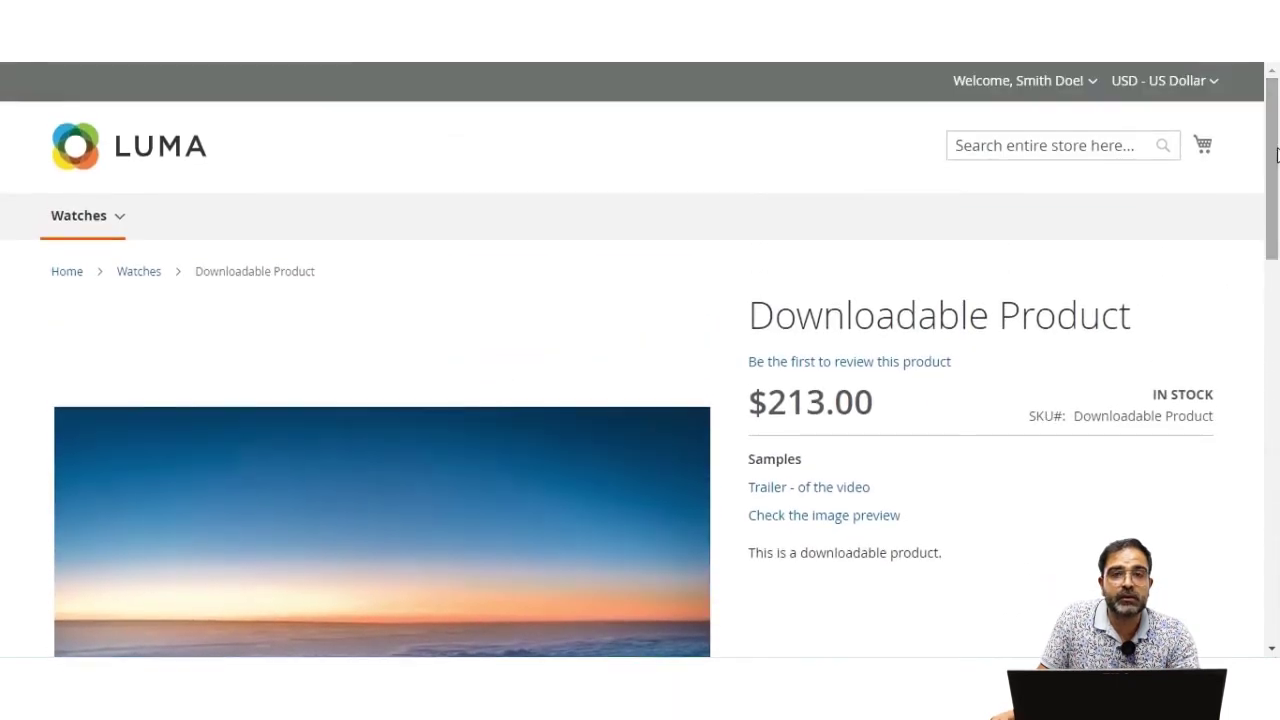